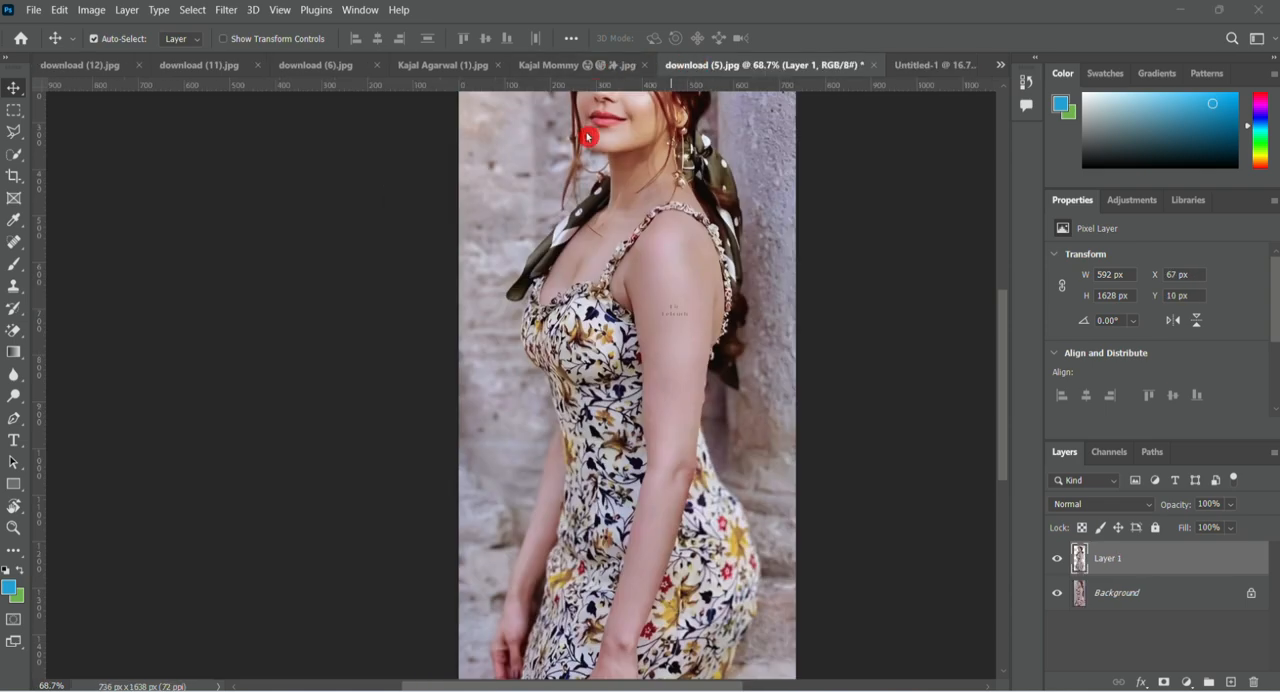
Copy the floral-dress, yellow-saree, purple-saree and red-saree cutouts from their open image documents into Untitled-1.
left_click(586, 63)
left_click_drag(949, 65, 608, 352)
left_click(517, 69)
left_click(430, 66)
left_click(440, 67)
left_click(357, 70)
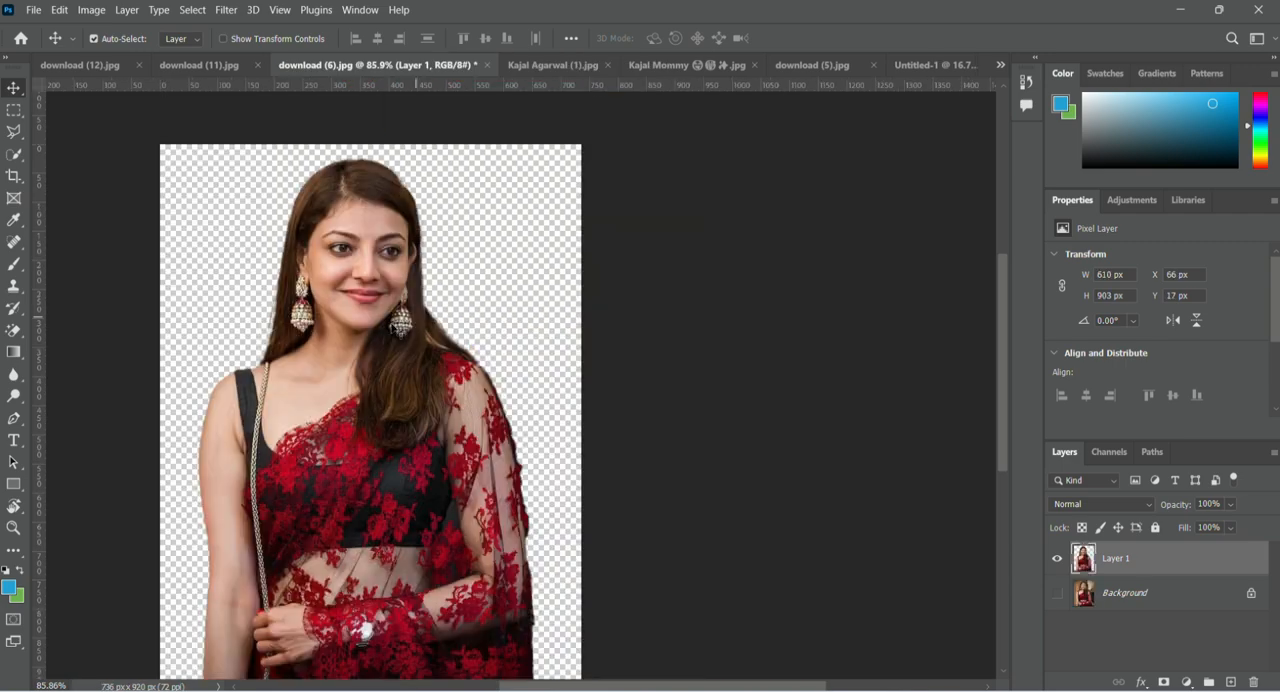
left_click_drag(329, 522, 443, 453)
Copy the cream-saree cutout from download (11).jpg and the silver-saree cutout from download (12).jpg into Untitled-1.
left_click(318, 65)
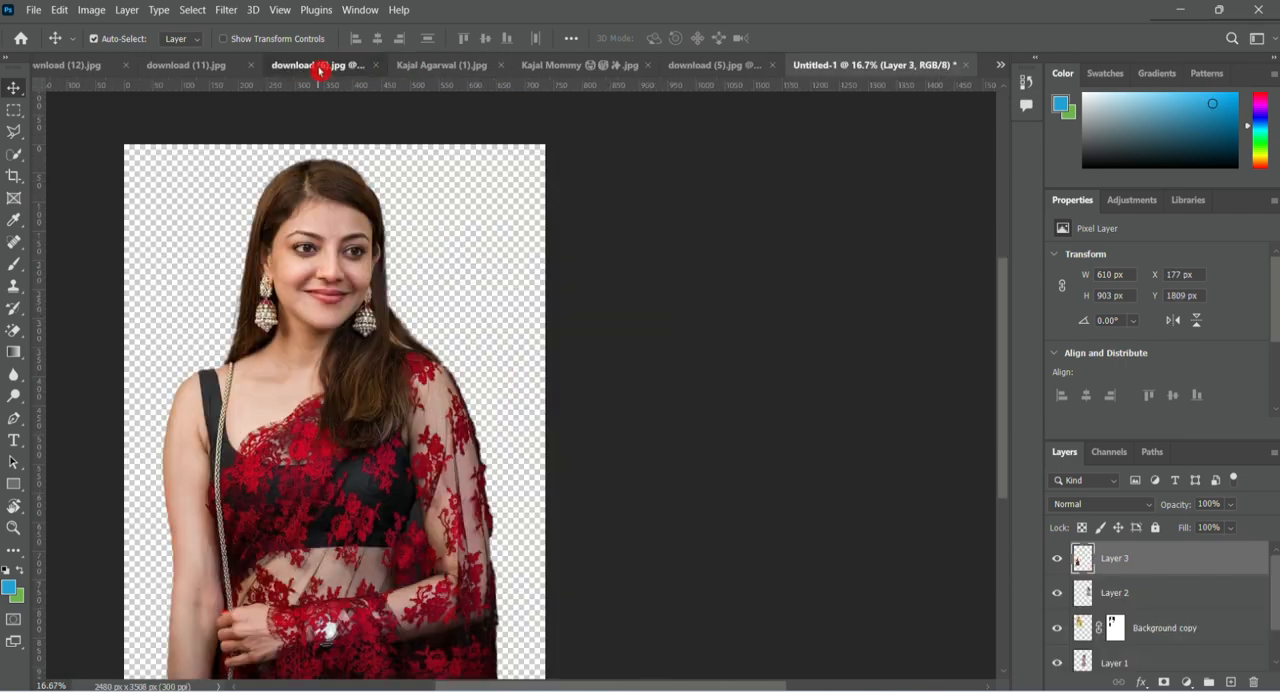
left_click(211, 64)
left_click_drag(630, 270, 514, 497)
left_click(91, 64)
left_click_drag(497, 110, 594, 280)
left_click(87, 66)
left_click(306, 64)
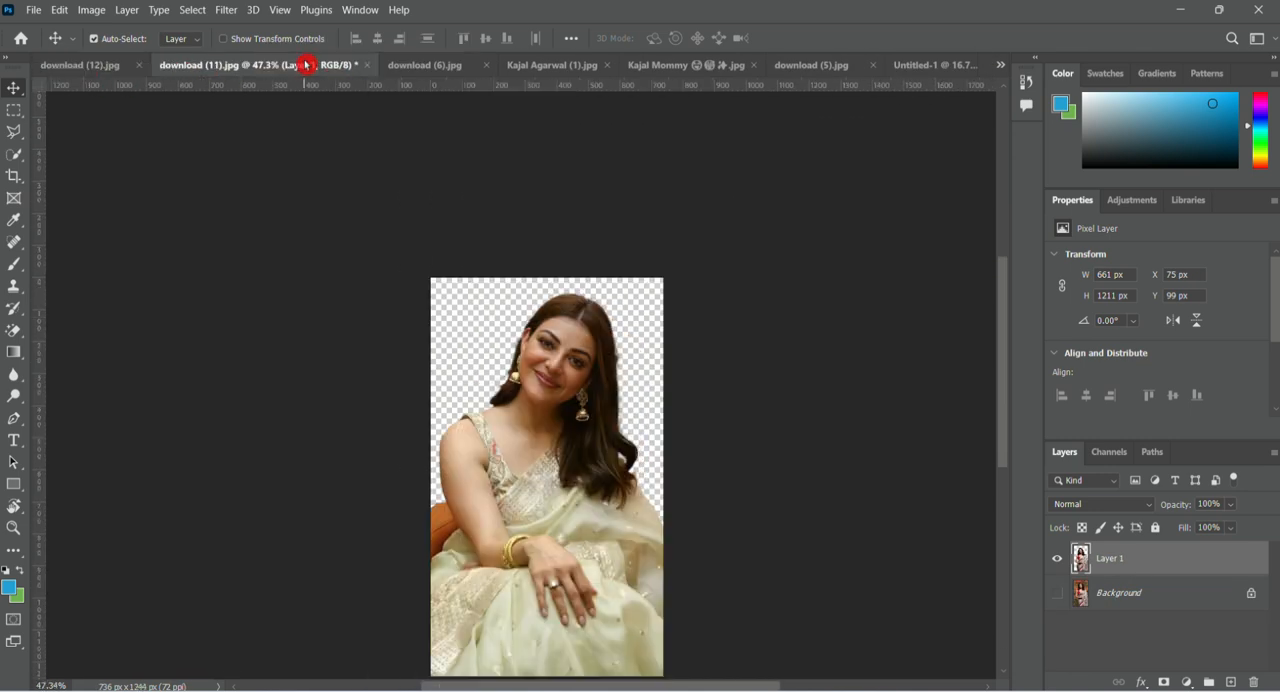
left_click(449, 64)
left_click(945, 65)
Spread out the cutouts and enlarge the floral-dress one to 748 × 2057 px in the poster's upper right corner.
left_click_drag(578, 300, 586, 485)
scroll(588, 342, "up", 4)
left_click_drag(640, 350, 461, 378)
left_click_drag(570, 367, 690, 342)
key("ctrl+t")
left_click_drag(636, 195, 612, 124)
left_click_drag(671, 372, 675, 373)
key("Return")
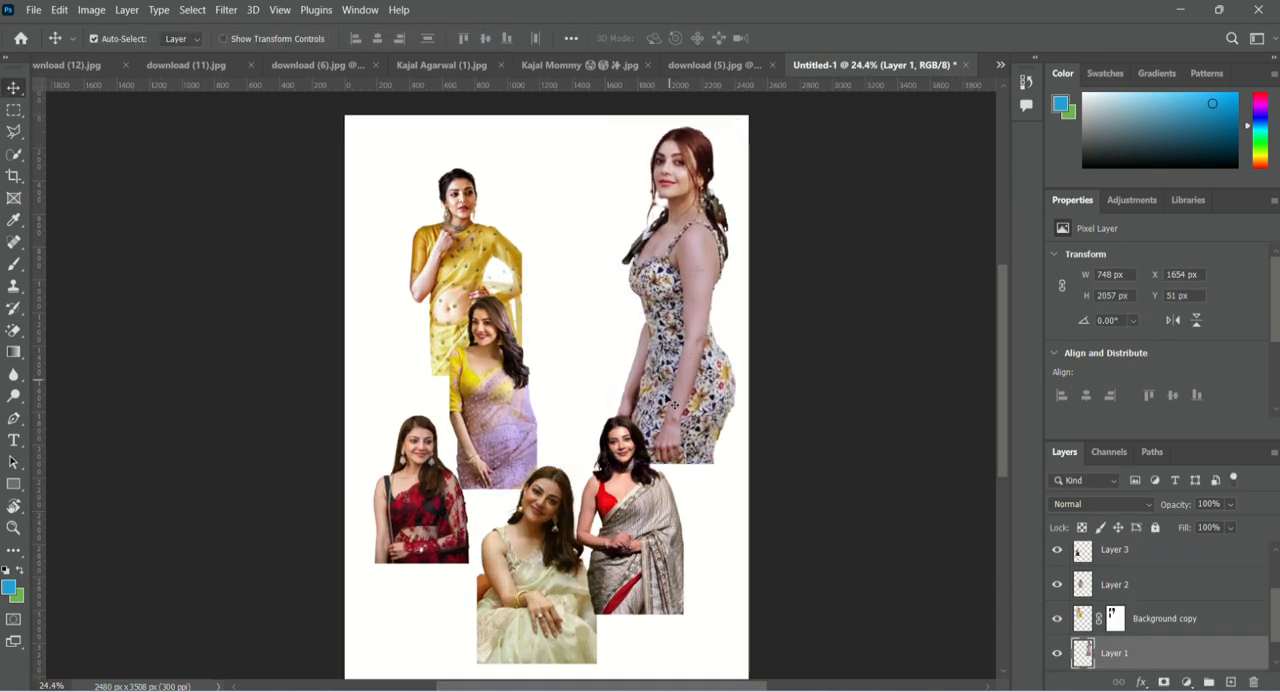
Enlarge the yellow-saree cutout at the poster's upper middle and move its layer below the floral-dress layer.
left_click_drag(464, 262, 574, 342)
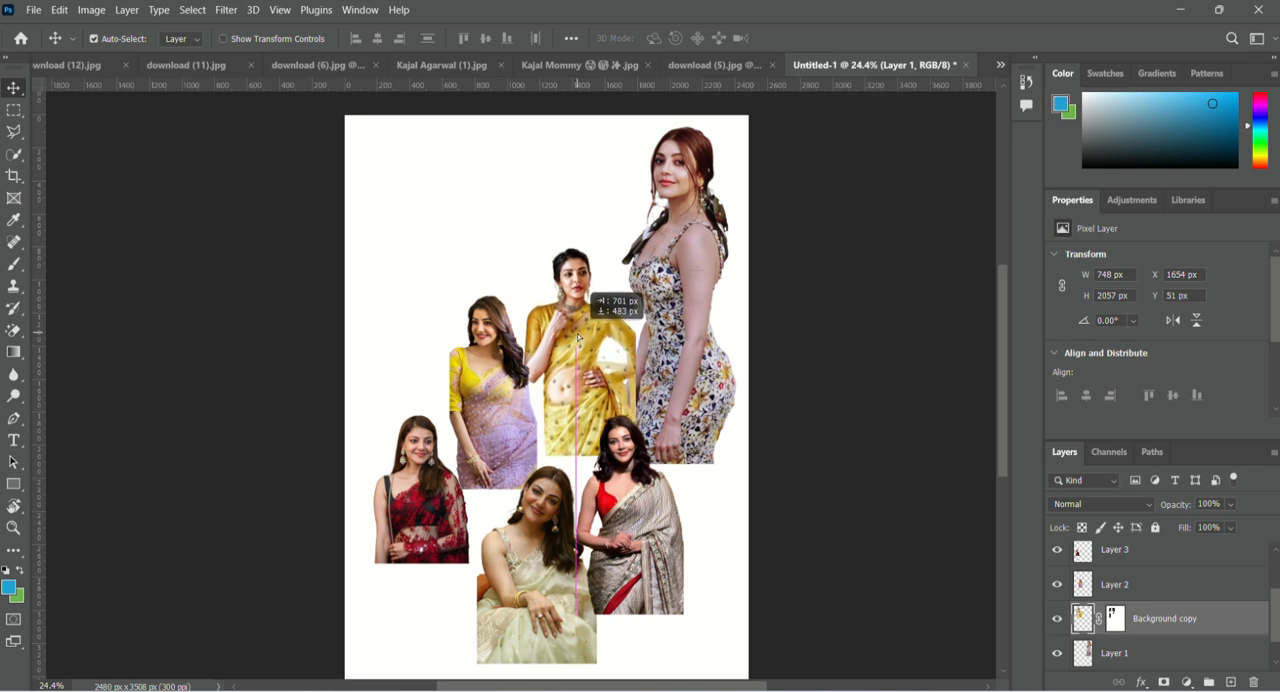
key("ctrl+t")
left_click_drag(513, 237, 555, 262)
left_click_drag(1123, 618, 1135, 668)
Enlarge the purple-saree cutout to 905 × 1984 px in the poster's upper left corner and send it behind the yellow-saree layer.
left_click(522, 368)
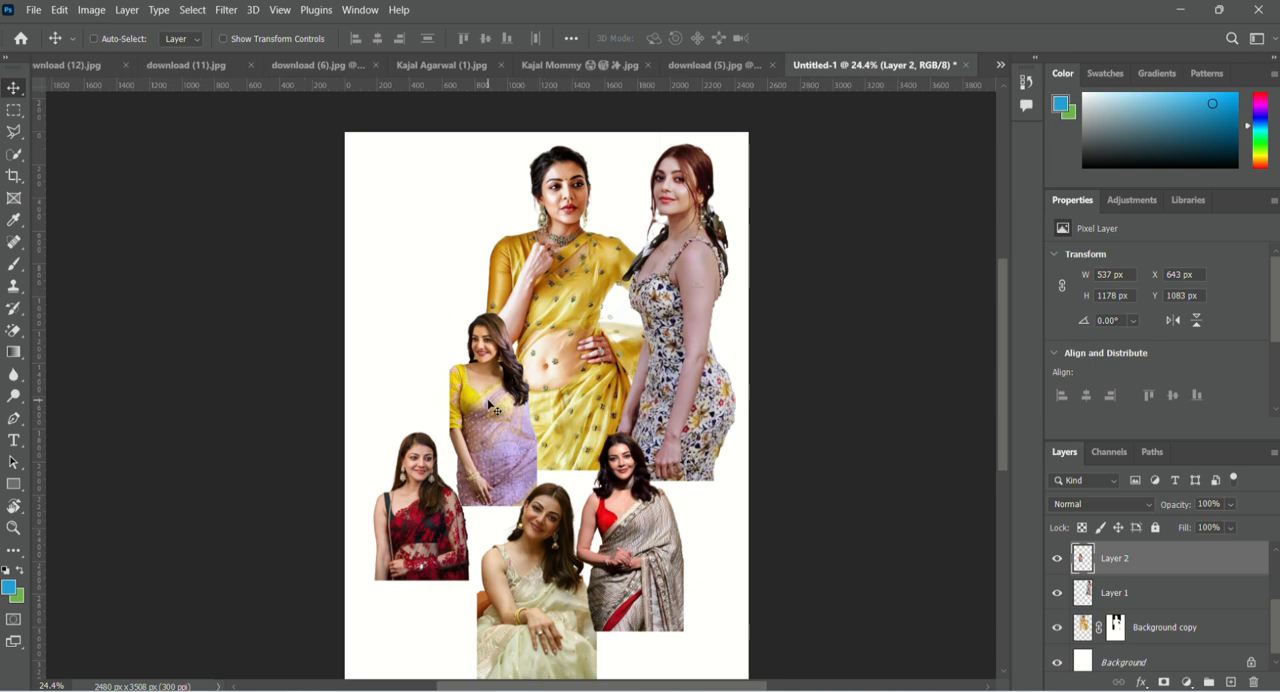
key("ctrl+t")
left_click_drag(449, 308, 412, 167)
mouse_move(435, 366)
left_mouse_down()
mouse_move(417, 303)
mouse_move(428, 357)
left_mouse_up()
key("Return")
key("ctrl+bracketleft")
key("ctrl+bracketleft")
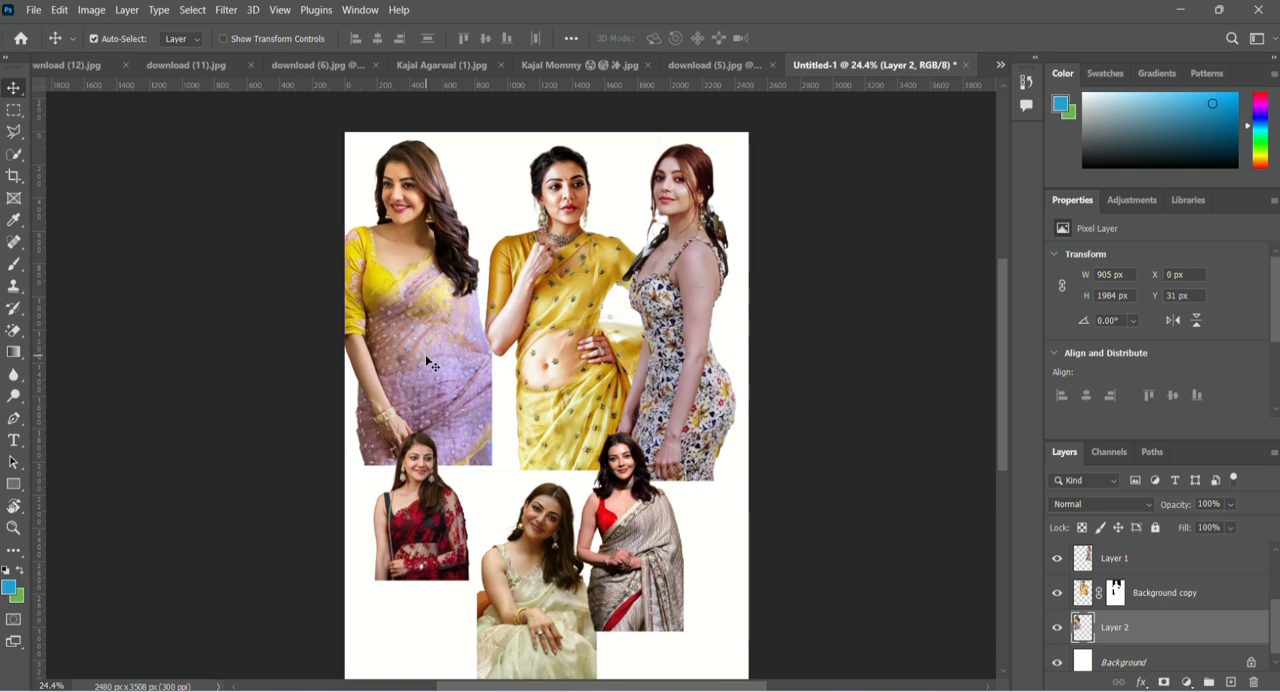
Shift the yellow-saree and floral-dress cutouts left, and enlarge the floral-dress one to 930 × 2559 px.
left_click_drag(555, 340, 540, 352)
left_click_drag(738, 368, 710, 368)
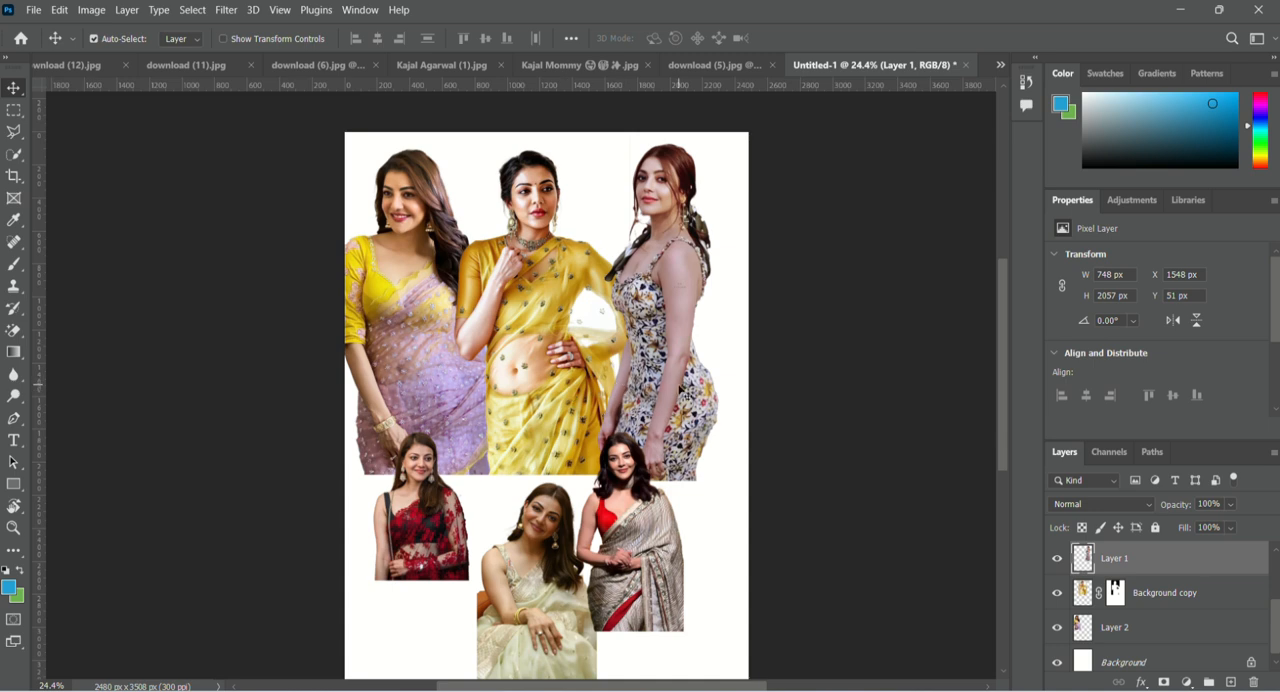
key("ctrl+t")
left_click_drag(718, 479, 771, 551)
left_click(822, 37)
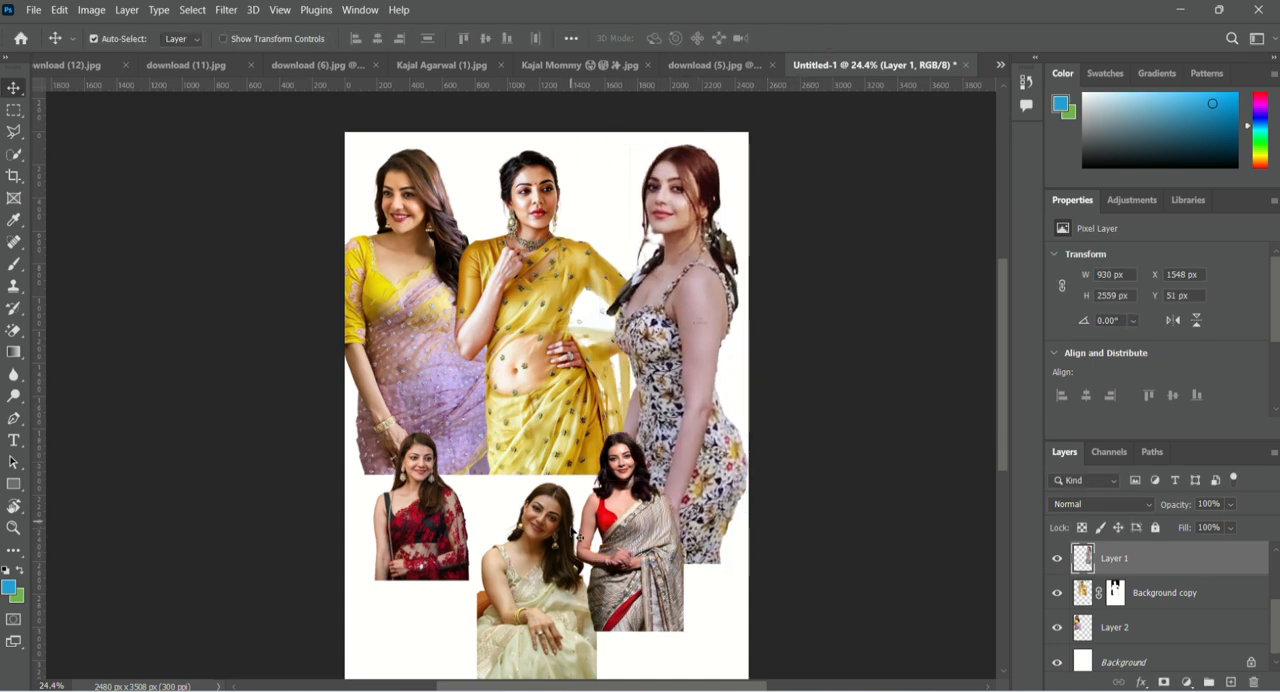
Shift the yellow-saree cutout slightly right and down, and enlarge the purple-saree cutout beside it.
left_click(585, 488)
scroll(597, 464, "down", 2)
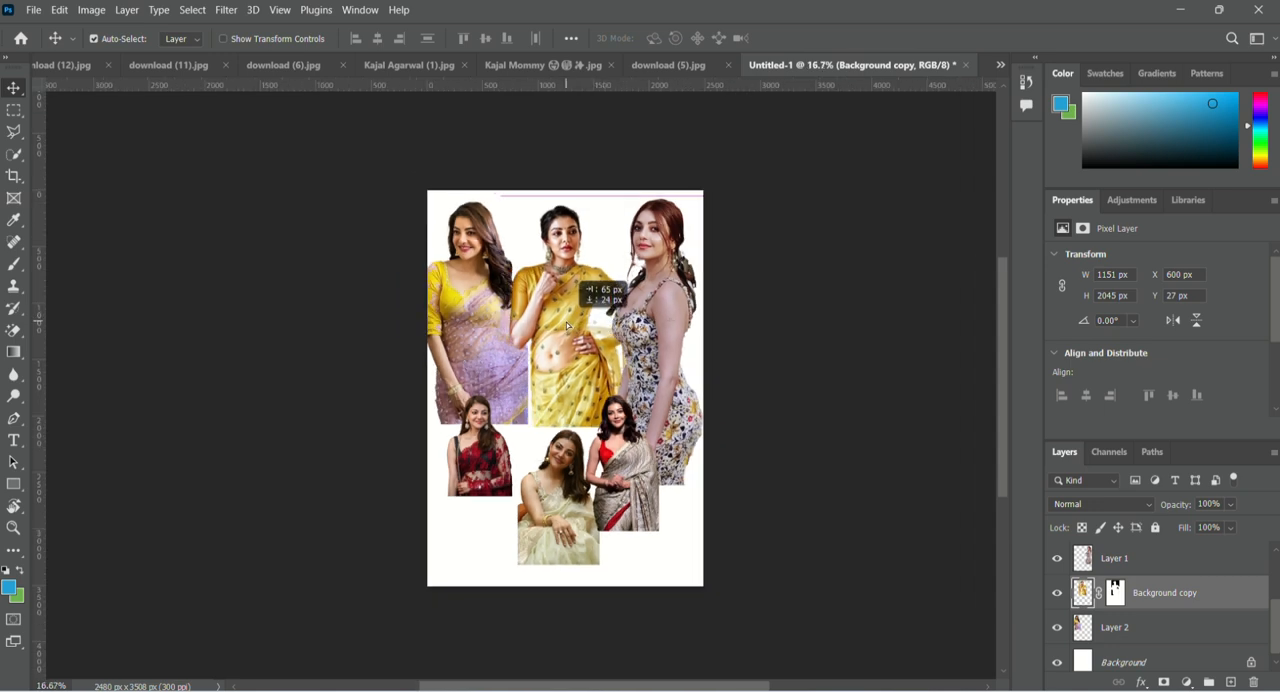
left_click(541, 422)
key("ctrl+t")
left_click_drag(527, 421, 540, 452)
left_click(821, 40)
Enlarge the yellow-saree cutout to 1280 × 2274 px between the purple-saree and floral-dress figures.
left_click(545, 363)
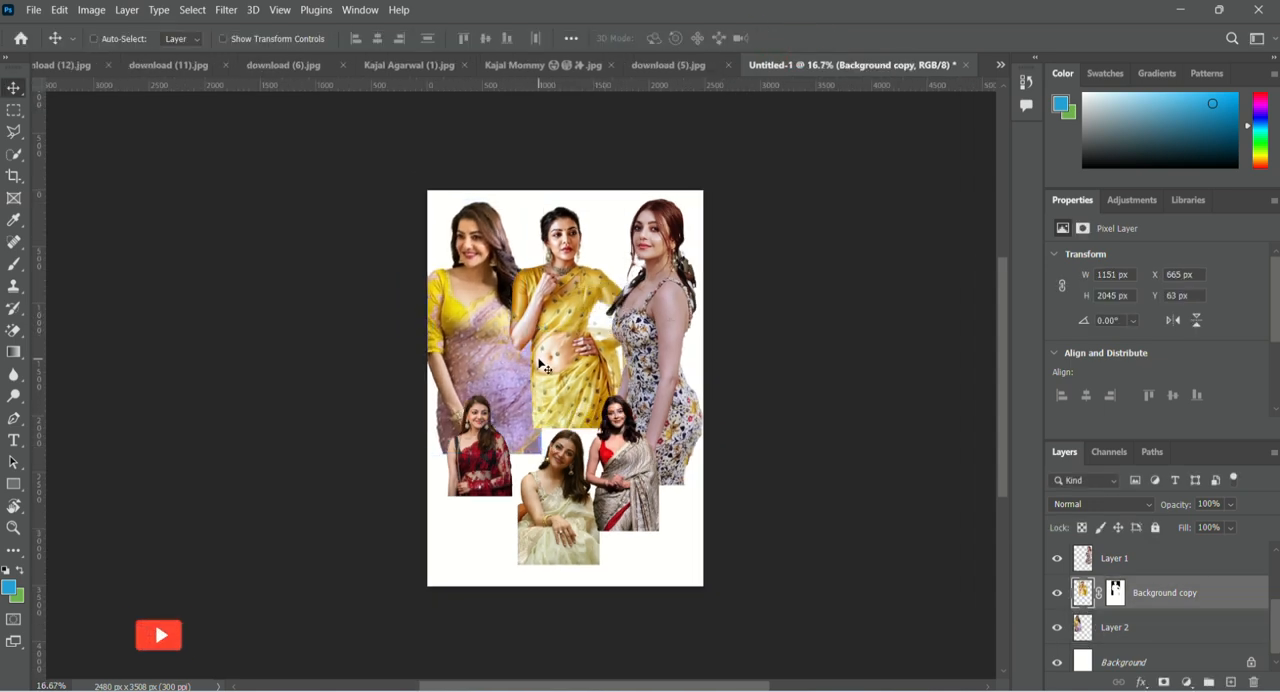
key("ctrl+t")
left_click_drag(630, 428, 644, 454)
mouse_move(523, 402)
left_mouse_down()
mouse_move(537, 401)
mouse_move(523, 405)
left_mouse_up()
left_click(823, 40)
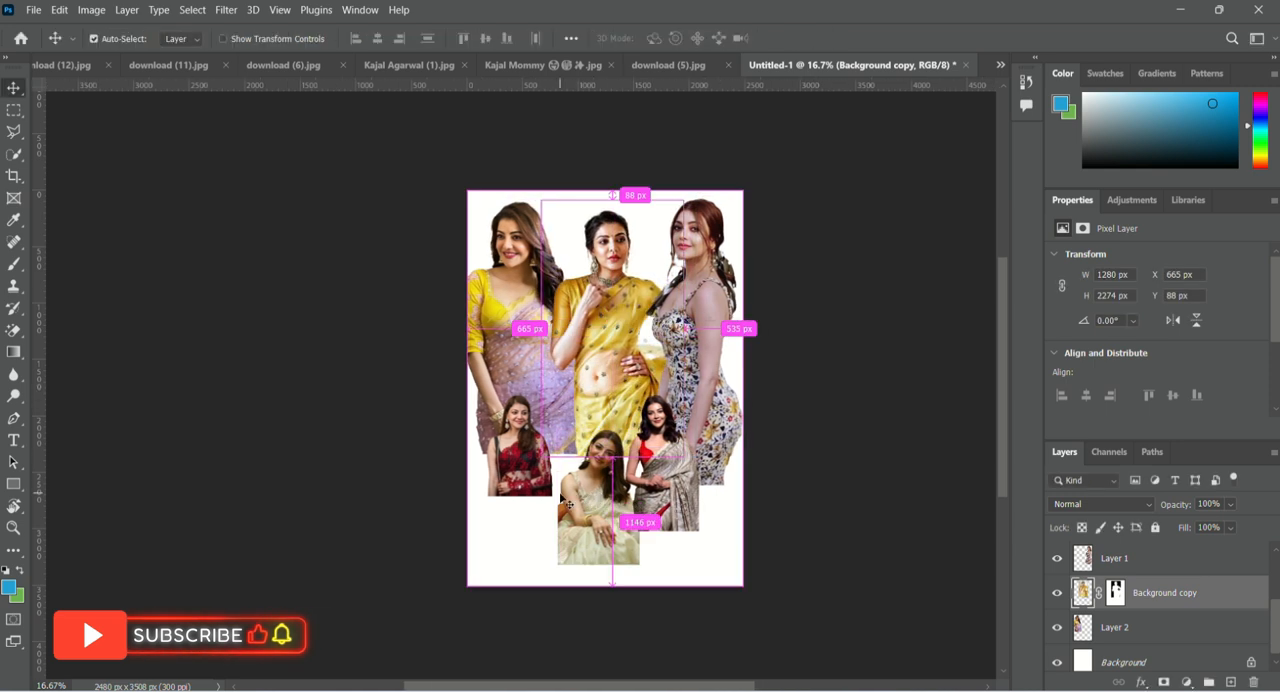
Scale the silver-saree cutout to 148.41% and place it at the poster's bottom edge, right of the cream-saree figure.
scroll(466, 484, "up", 1)
left_click_drag(672, 474, 672, 540)
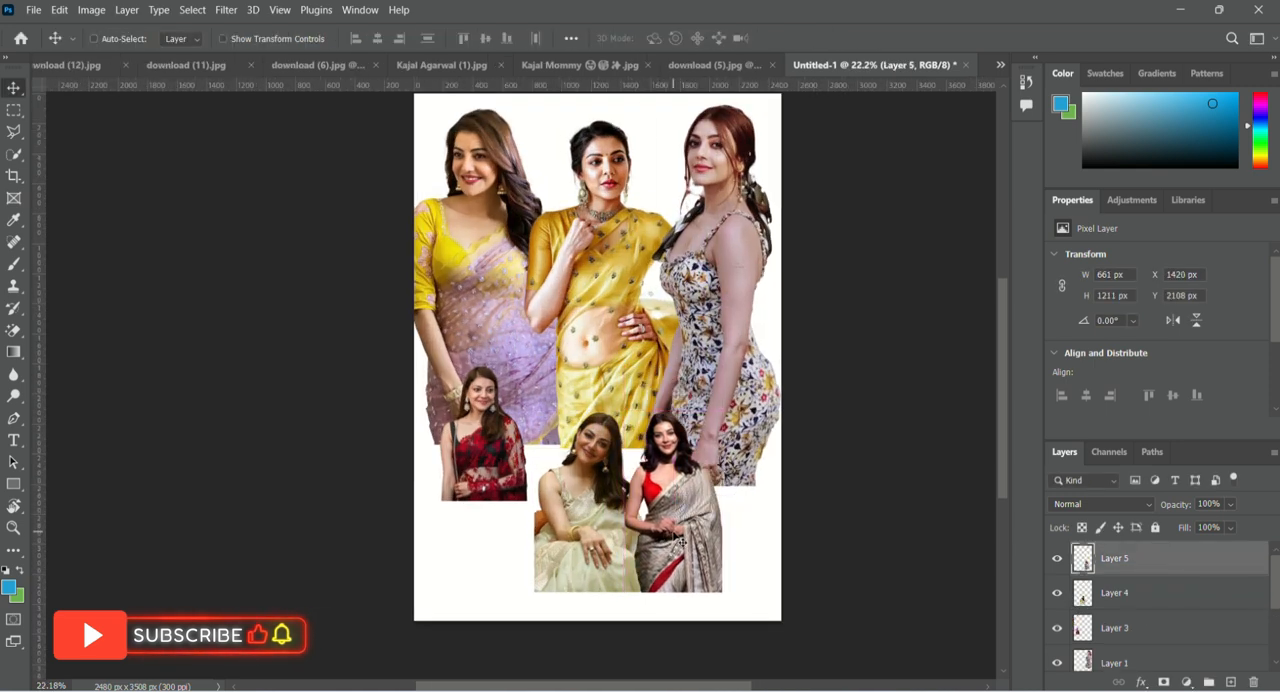
key("ctrl+t")
left_click_drag(625, 411, 594, 354)
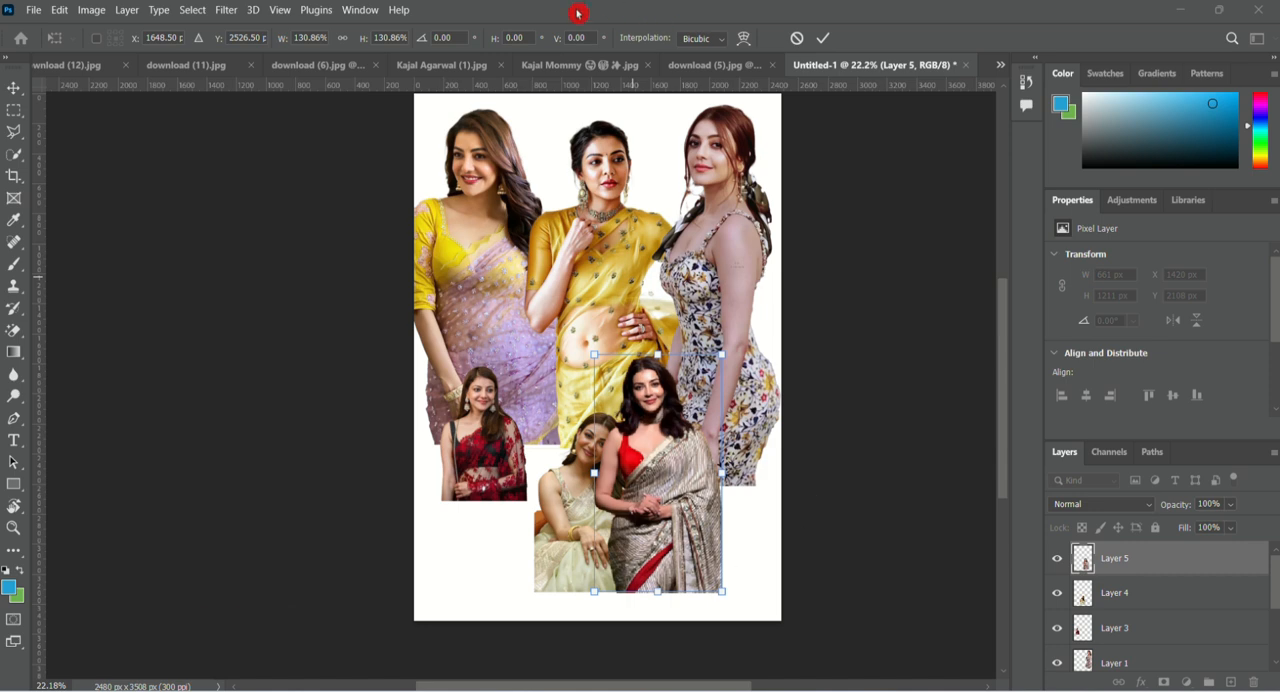
left_click_drag(658, 562, 660, 590)
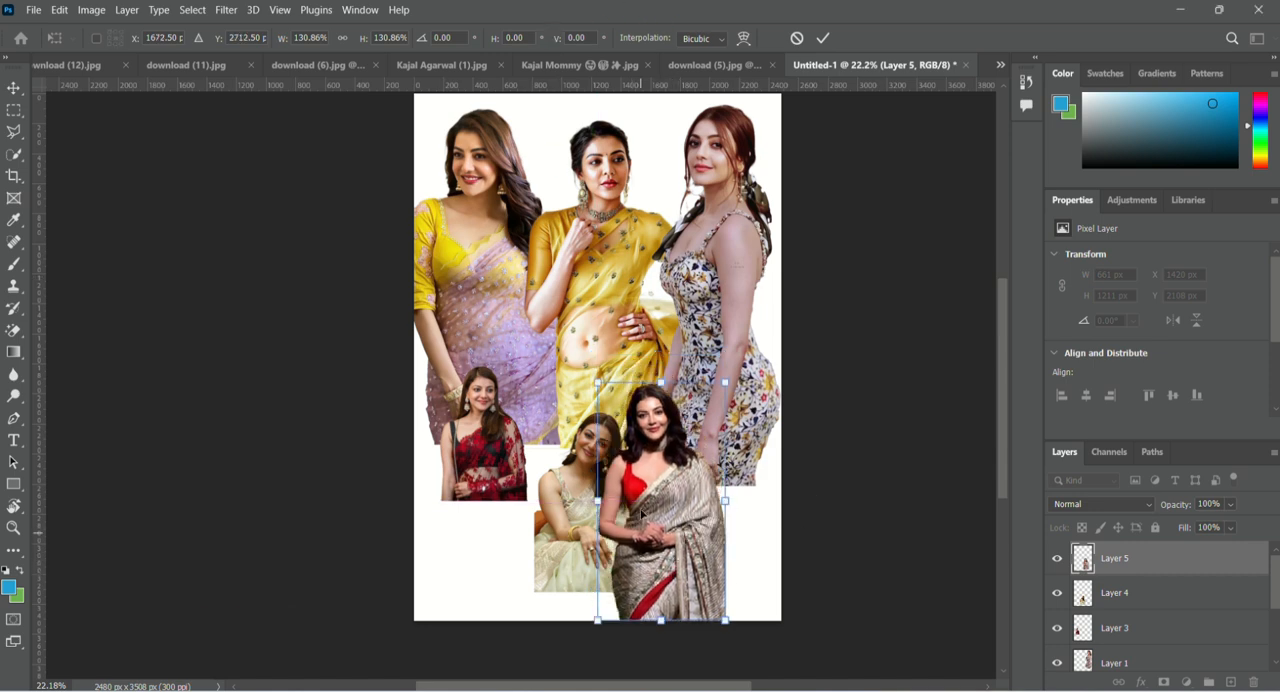
left_click_drag(595, 385, 582, 350)
left_click(822, 38)
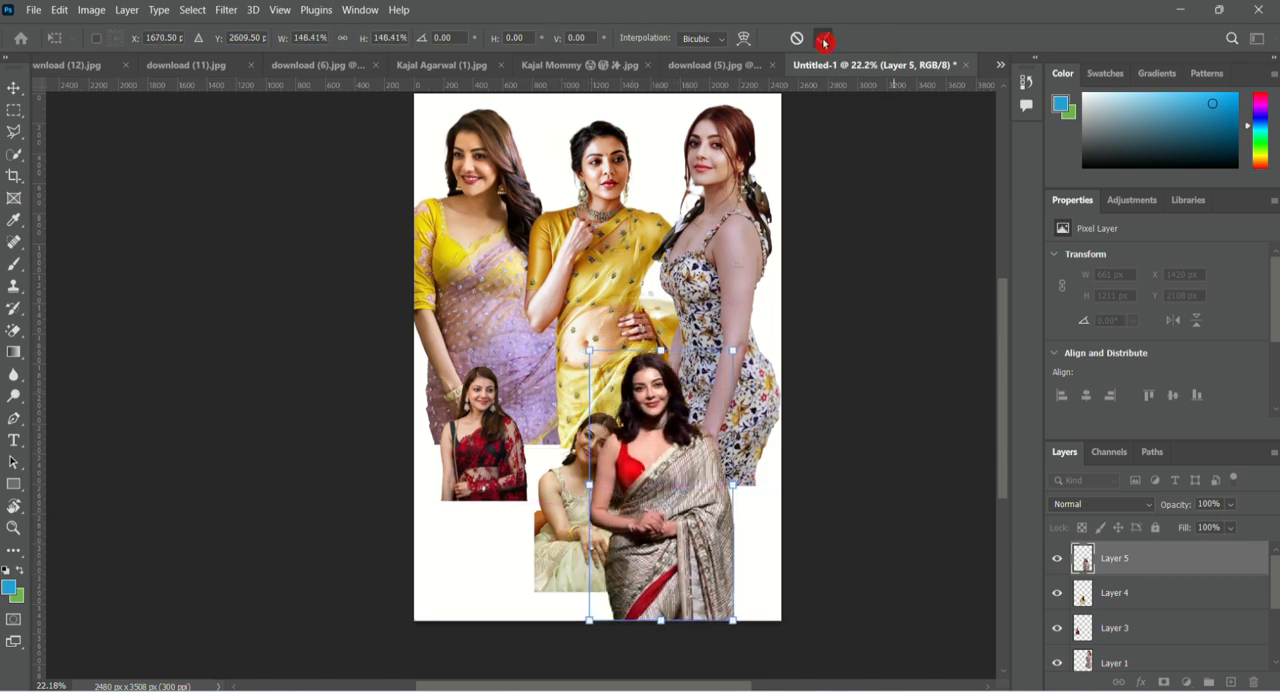
left_click_drag(584, 578, 622, 580)
Scale the cream-saree cutout to 141.30% and rest it on the poster's bottom edge, behind the silver-saree figure.
left_click(622, 580)
key("ctrl+t")
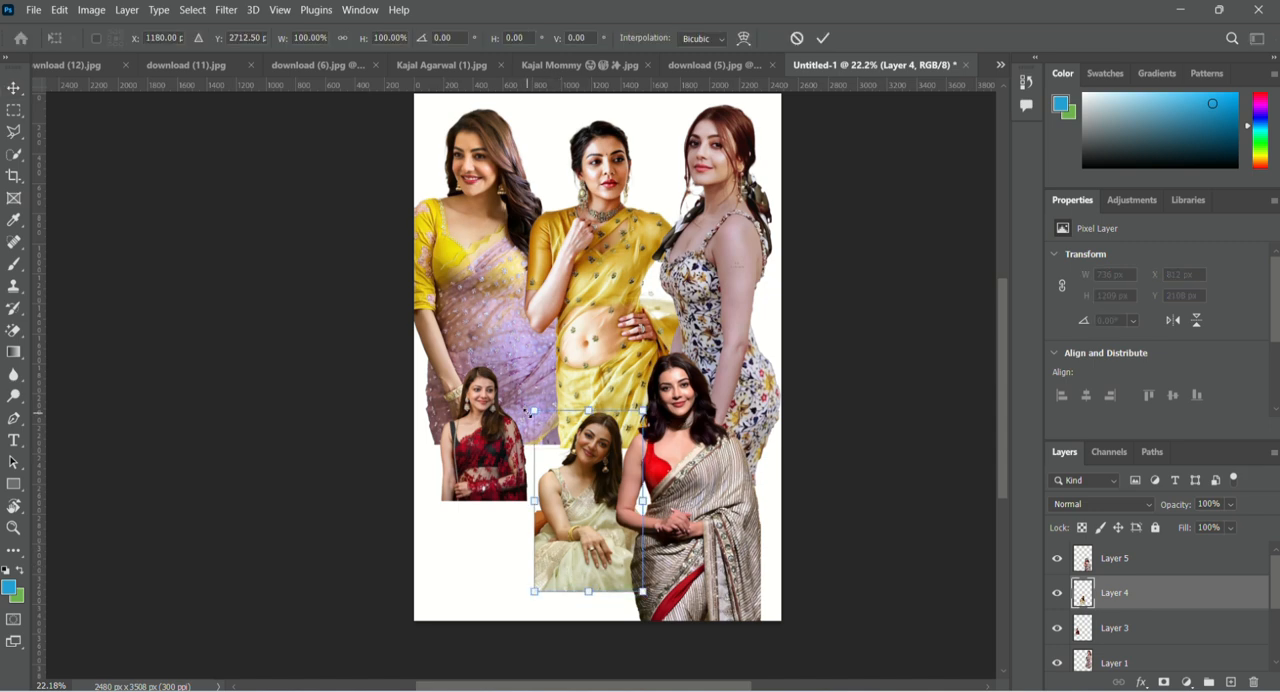
left_click_drag(533, 410, 507, 366)
left_click_drag(574, 590, 574, 620)
key("ctrl+z")
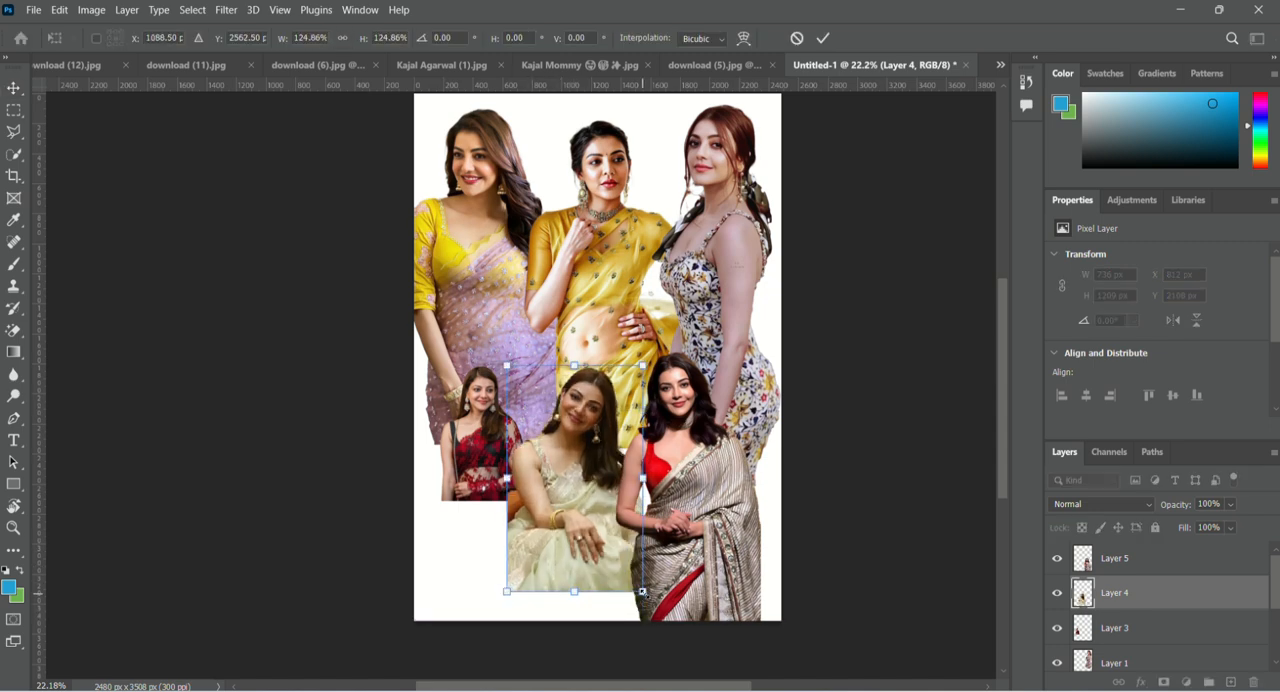
left_click_drag(643, 592, 660, 621)
left_click_drag(564, 552, 570, 552)
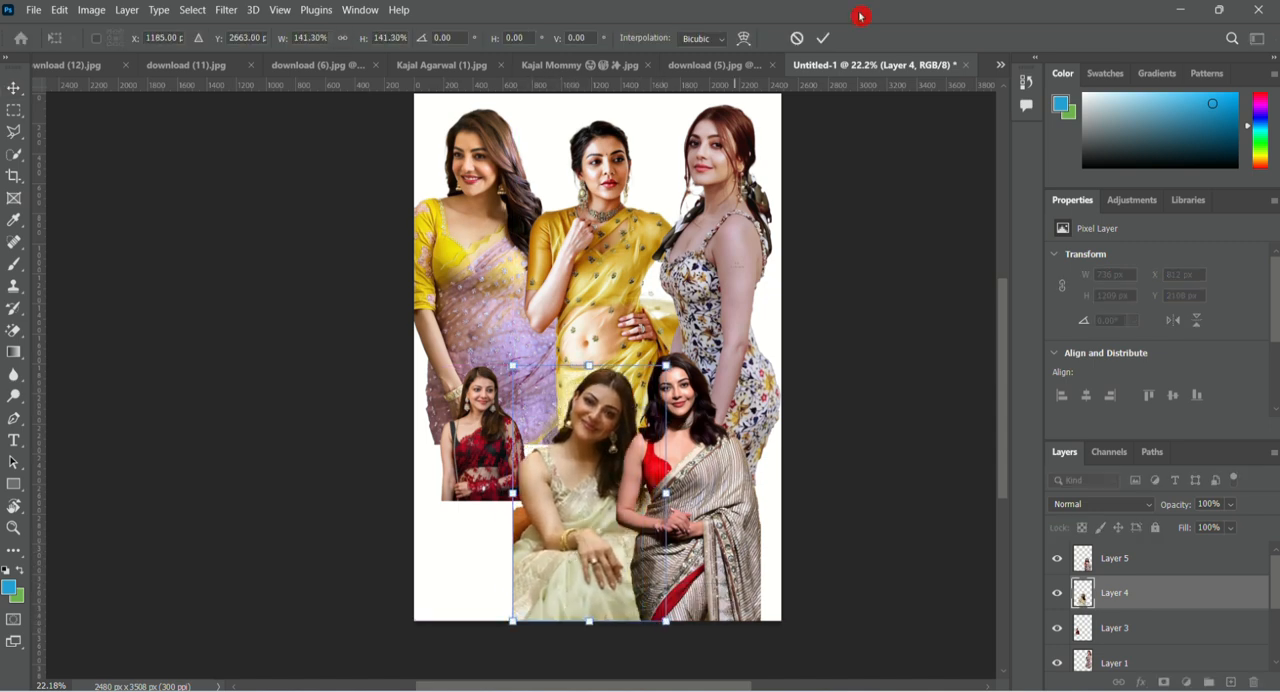
left_click(822, 38)
Enlarge the red-saree cutout to 1097 × 1625 px at the poster's bottom left and raise its layer above the cream-saree layer.
left_click_drag(480, 411, 495, 584)
key("ctrl+t")
left_click_drag(446, 484, 449, 391)
left_click_drag(471, 492, 502, 492)
left_click_drag(434, 421, 415, 369)
left_click_drag(479, 492, 490, 492)
left_click_drag(1180, 630, 1170, 578)
left_click_drag(582, 473, 569, 473)
left_click_drag(488, 490, 492, 490)
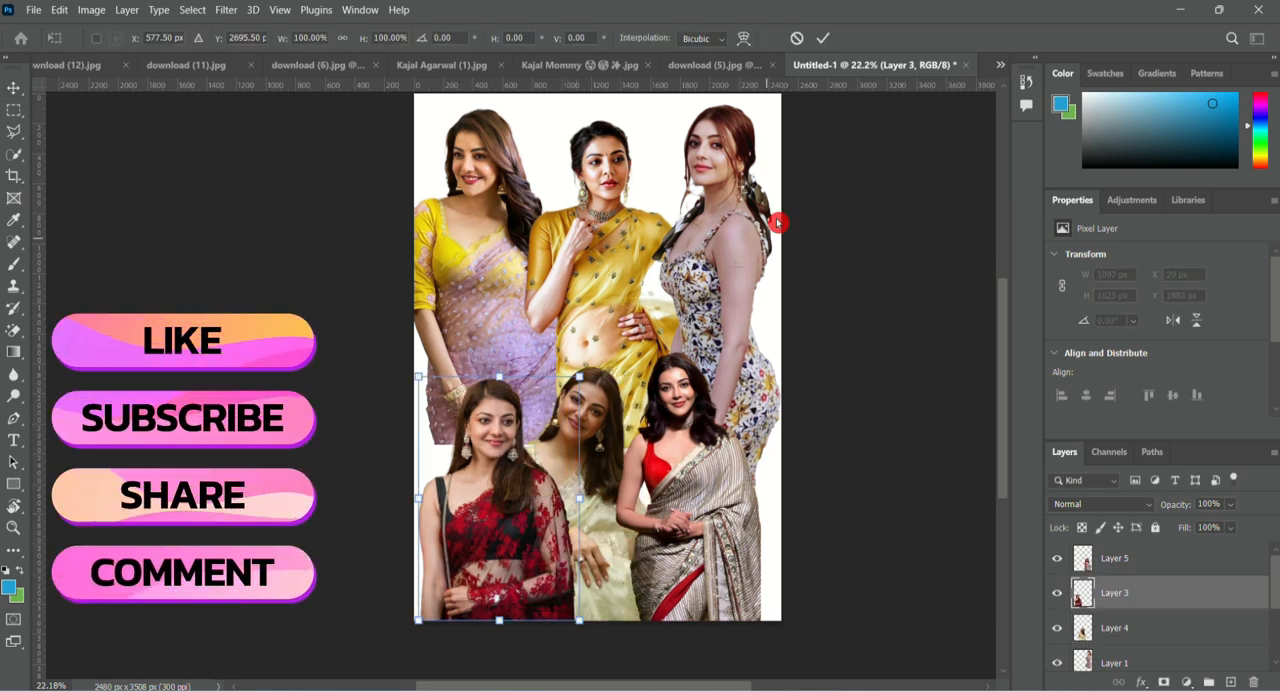
left_click_drag(597, 530, 610, 530)
left_click_drag(500, 549, 509, 525)
left_click(369, 517)
Add a gradient fill layer directly above the Background layer.
scroll(640, 395, "right", 3)
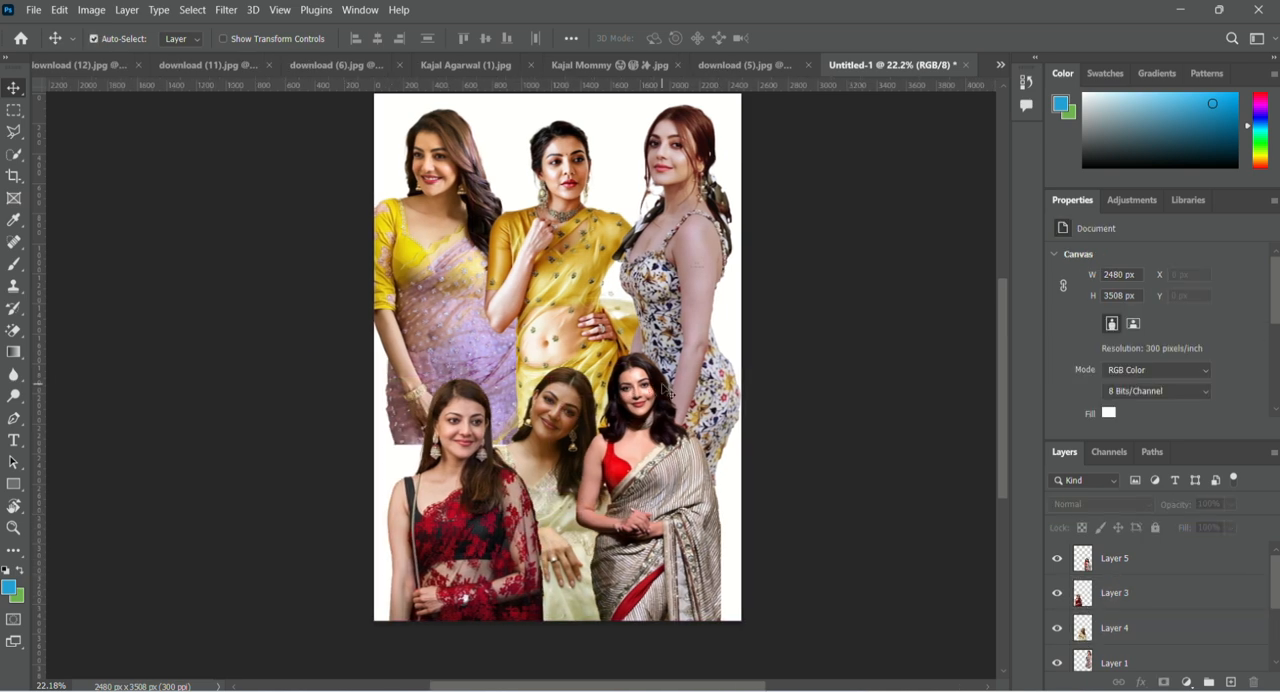
scroll(656, 388, "down", 4)
scroll(645, 392, "up", 3)
scroll(1238, 645, "down", 3)
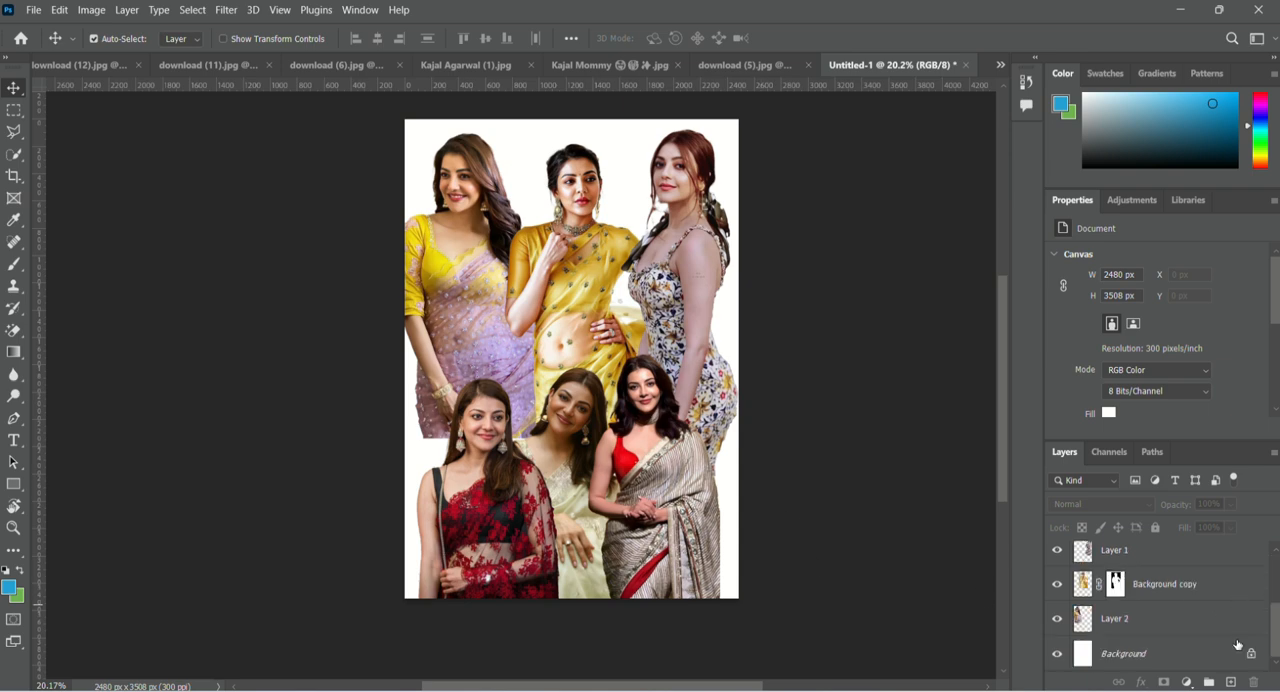
right_click(1156, 656)
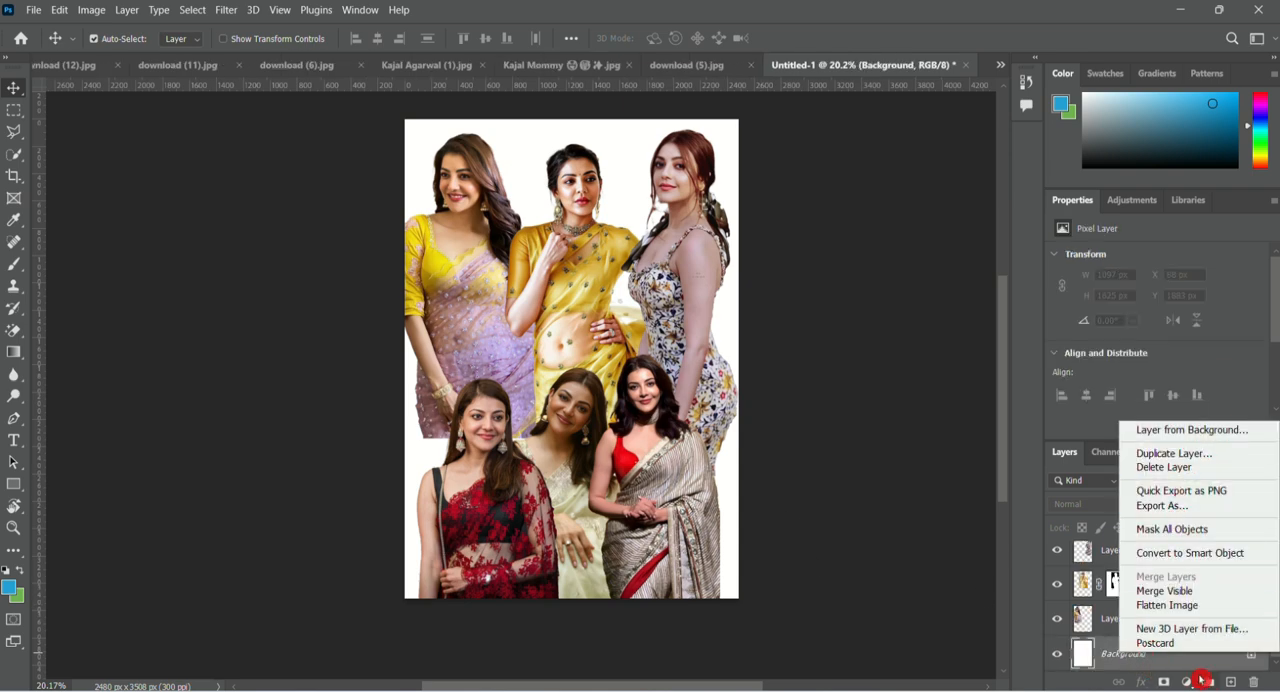
left_click(1188, 685)
left_click(1188, 684)
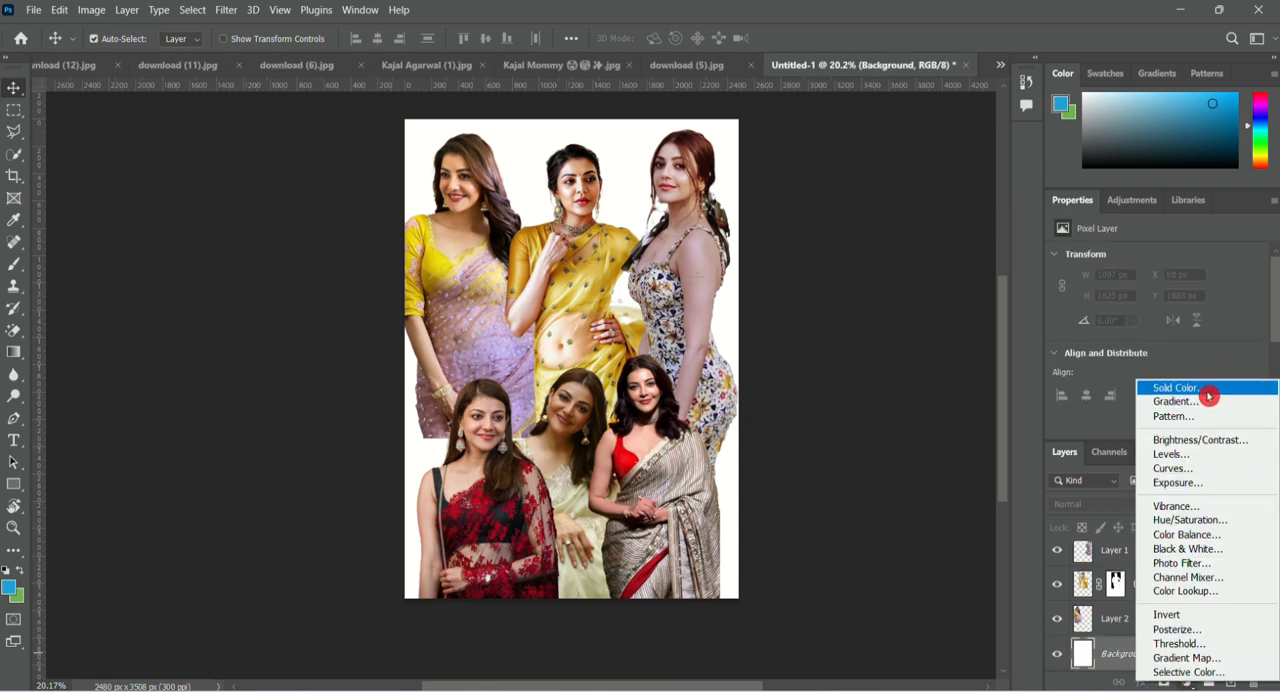
left_click(1177, 401)
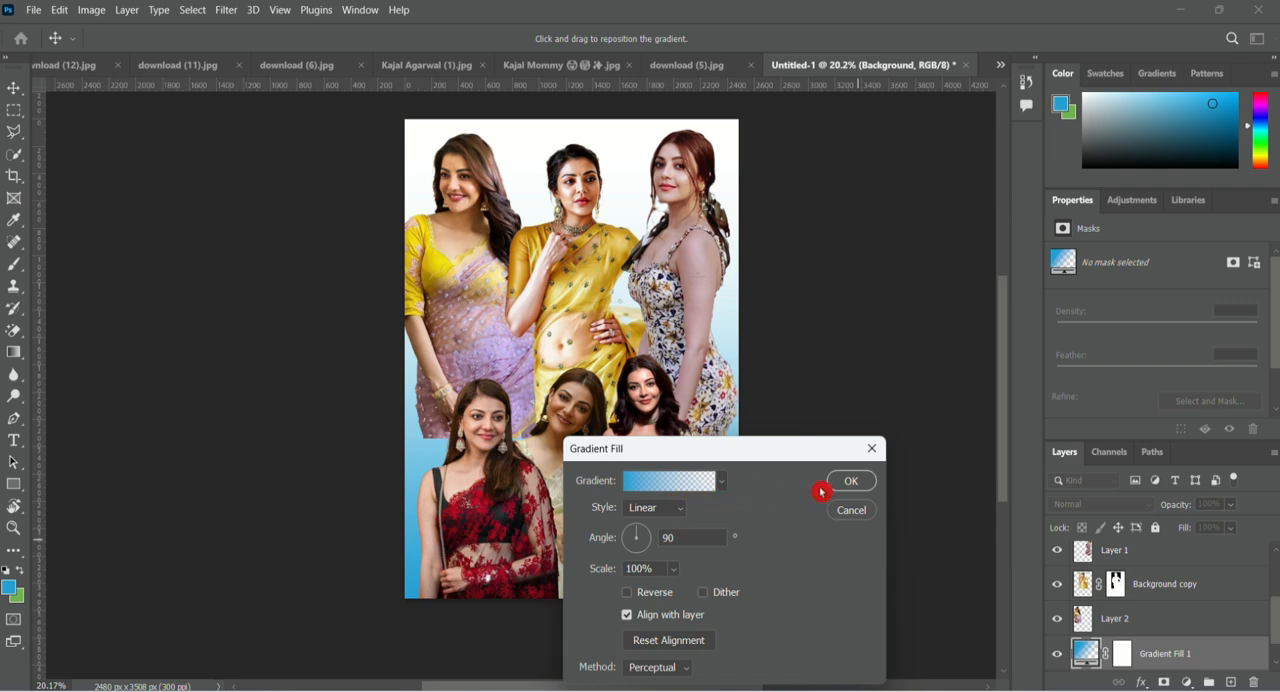
Edit the fill's gradient, adding a color stop at its right end and setting the end opacity stop to 65%.
left_click(692, 486)
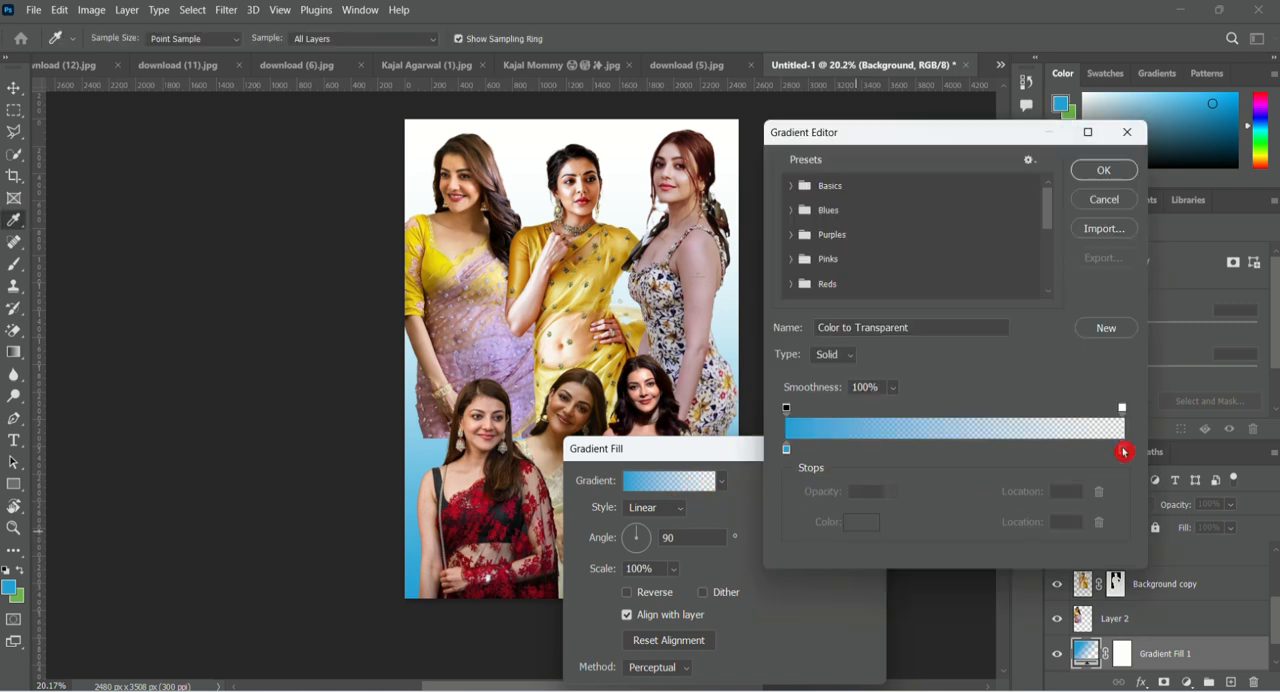
left_click(1123, 451)
left_click(1122, 411)
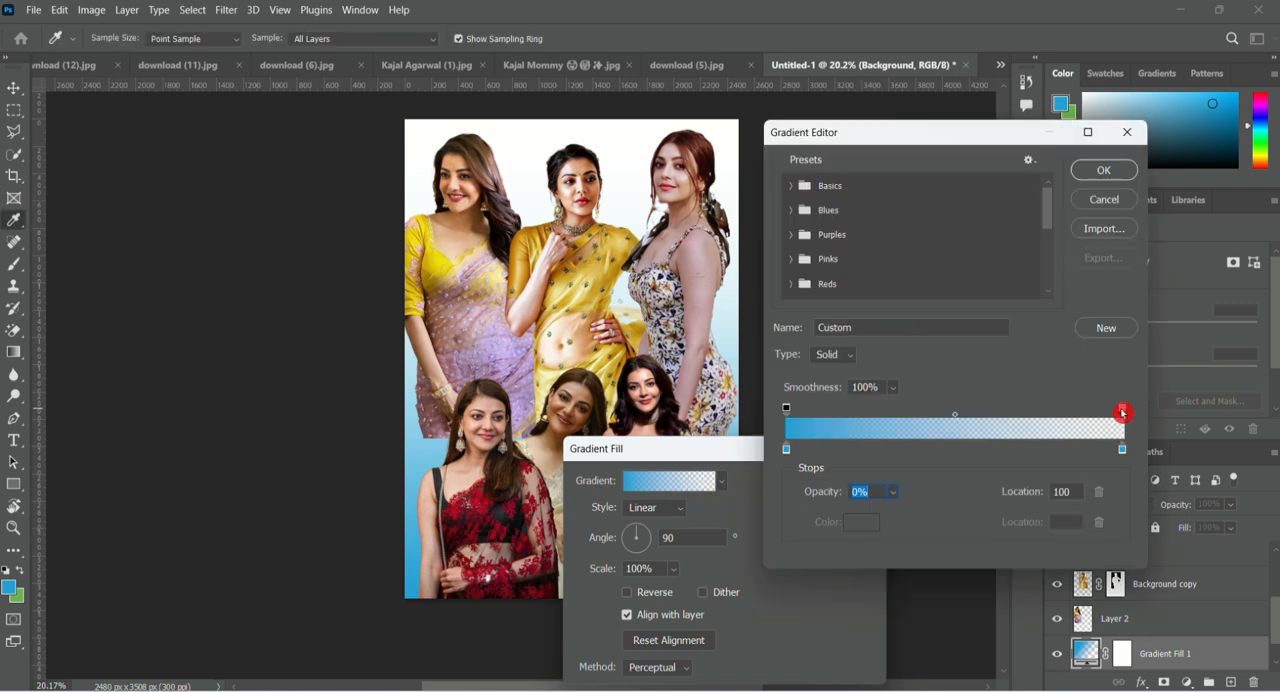
type("65")
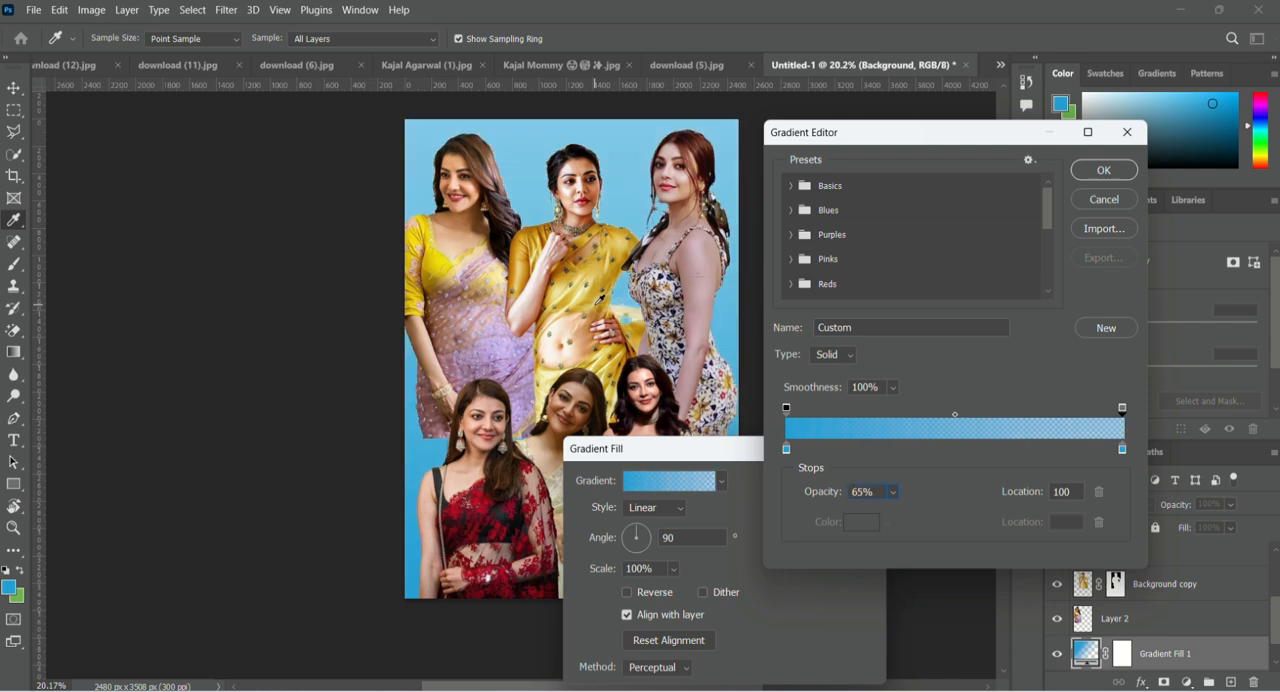
Set the gradient's end color stop at location 100 to pinkish red fe0154.
left_click(1124, 452)
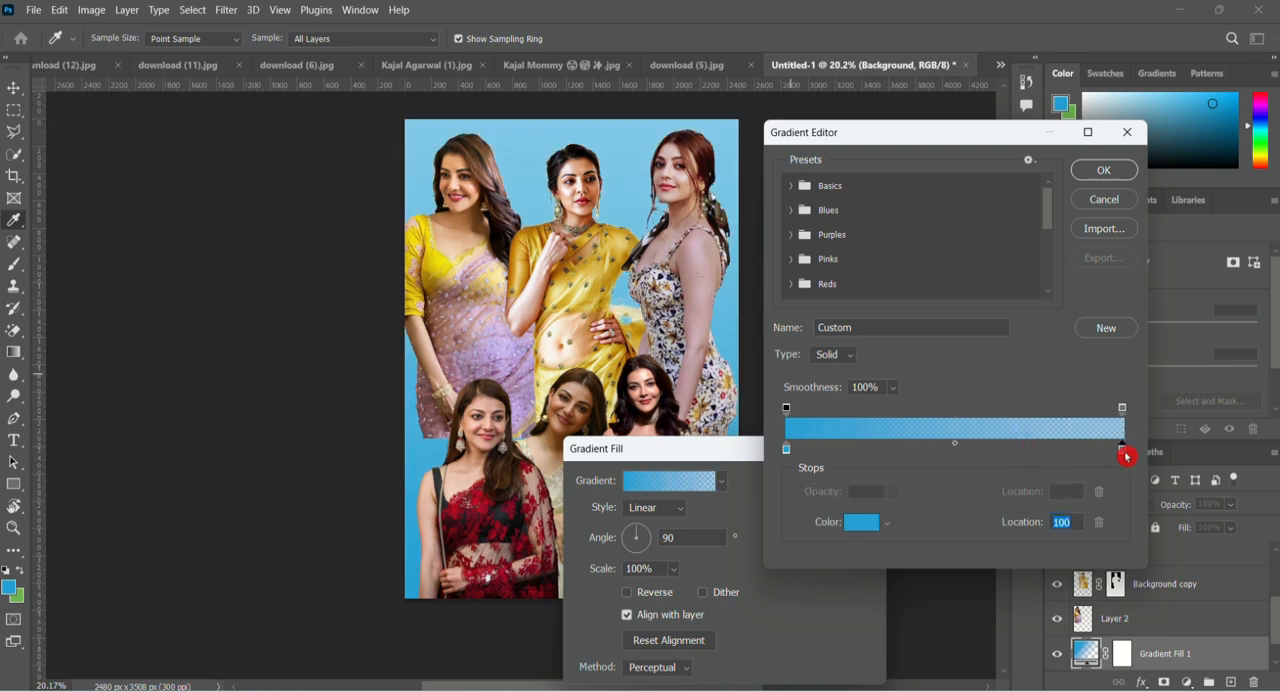
left_click(859, 522)
left_click_drag(1060, 193, 1060, 166)
left_click(1012, 171)
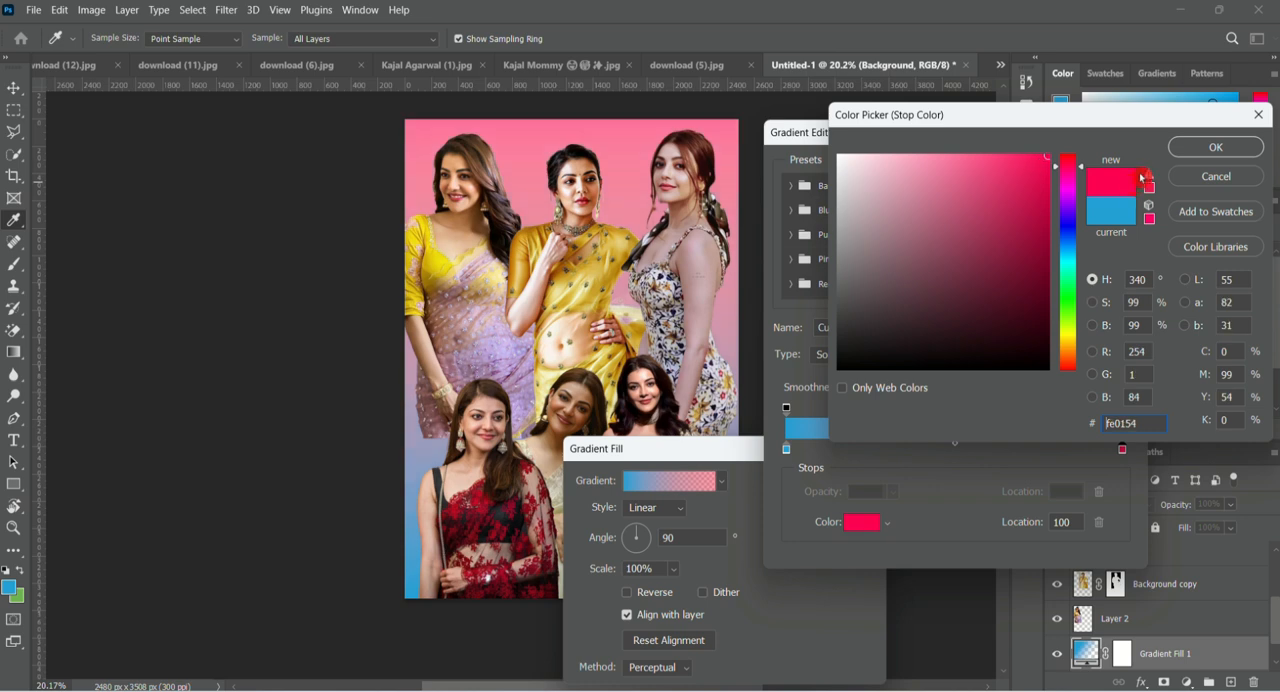
left_click(1215, 147)
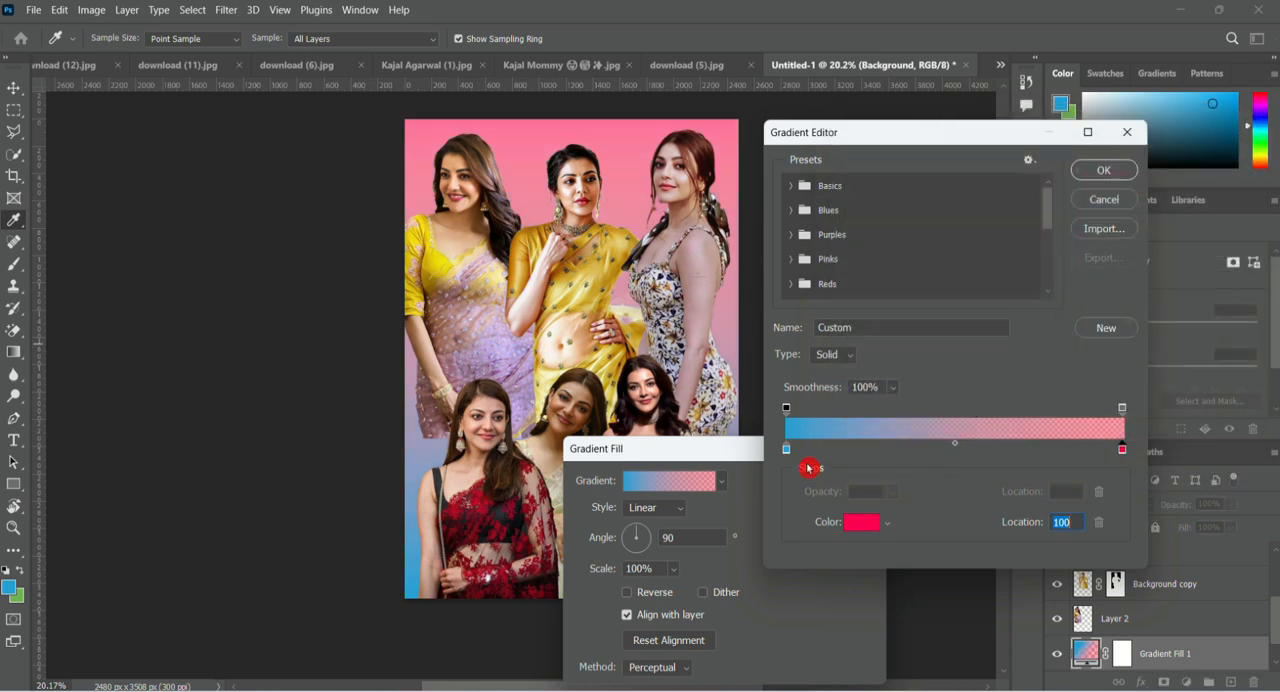
Set the gradient's start color stop at location 0 to light red f75454 and apply the gradient fill.
left_click(863, 524)
left_click_drag(1067, 162, 1067, 154)
mouse_move(1002, 185)
left_mouse_down()
mouse_move(967, 180)
mouse_move(954, 160)
mouse_move(1017, 191)
mouse_move(1007, 222)
mouse_move(977, 161)
left_mouse_up()
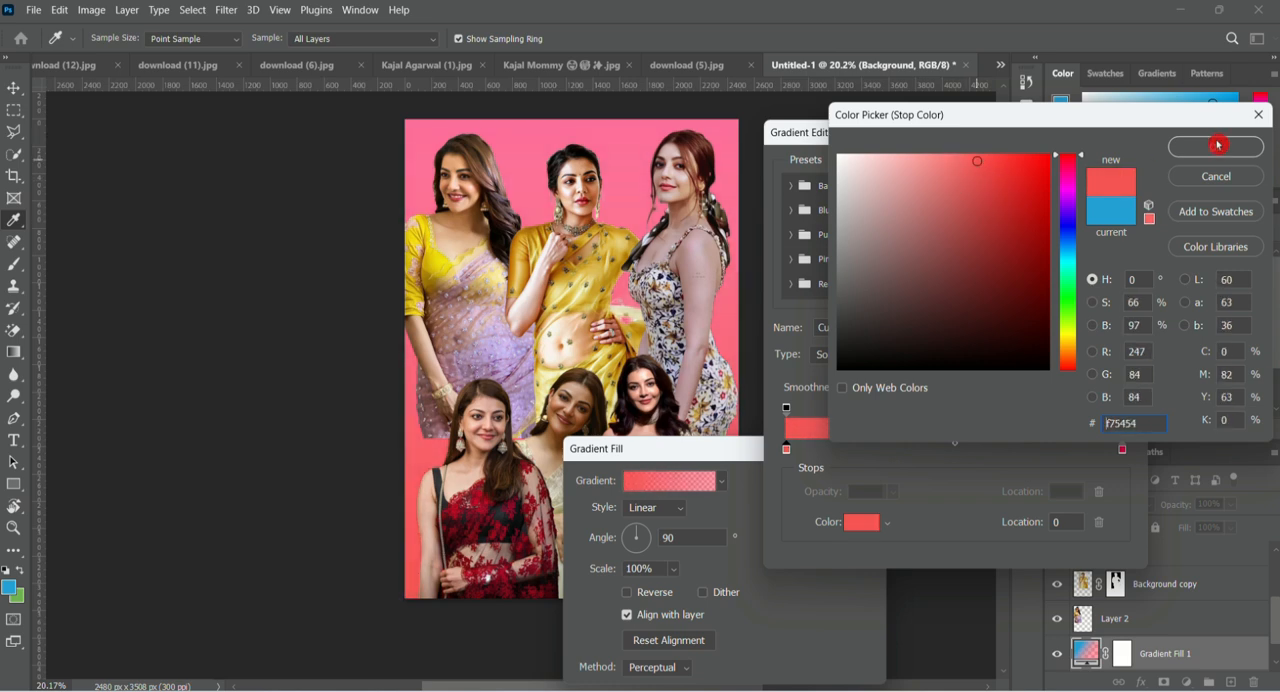
left_click(1215, 147)
left_click(1117, 176)
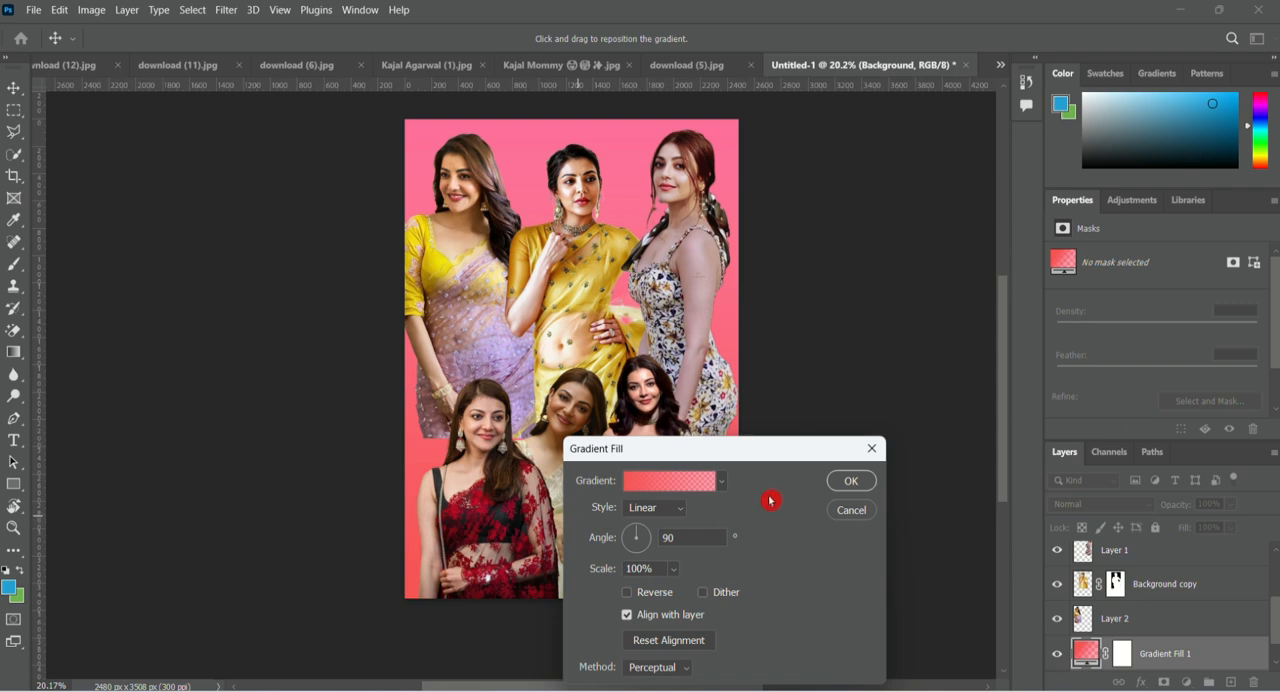
left_click(838, 484)
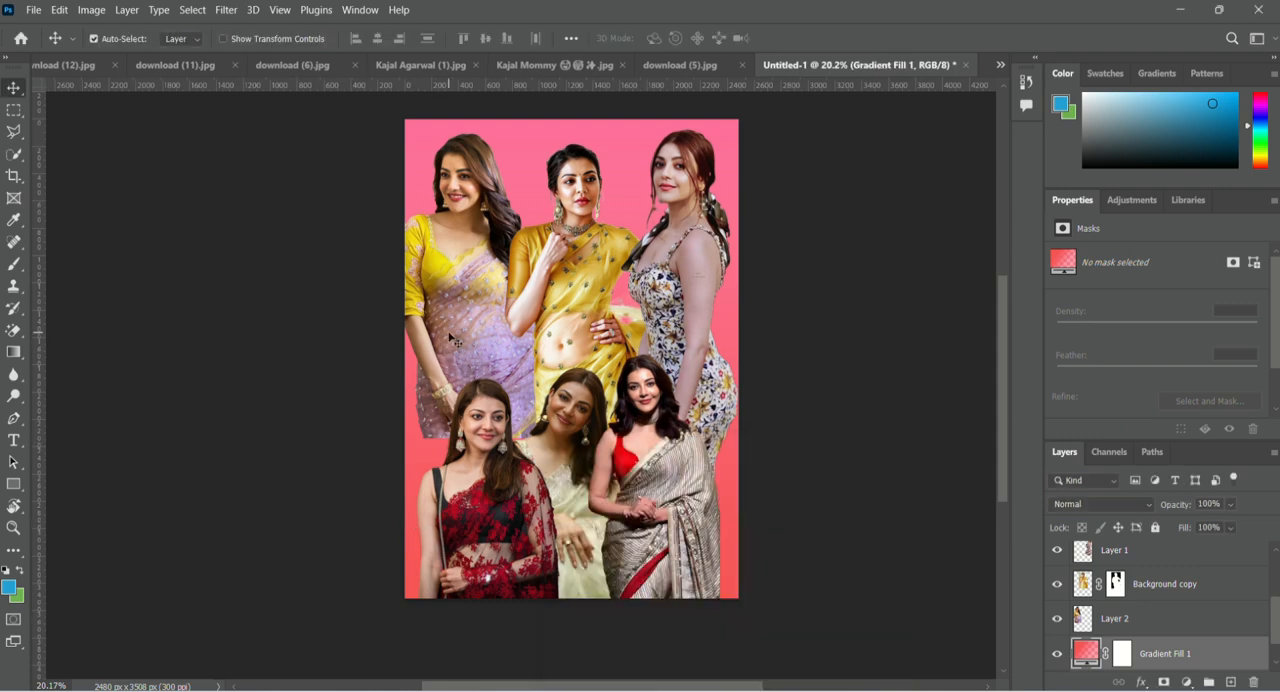
key("ctrl+minus")
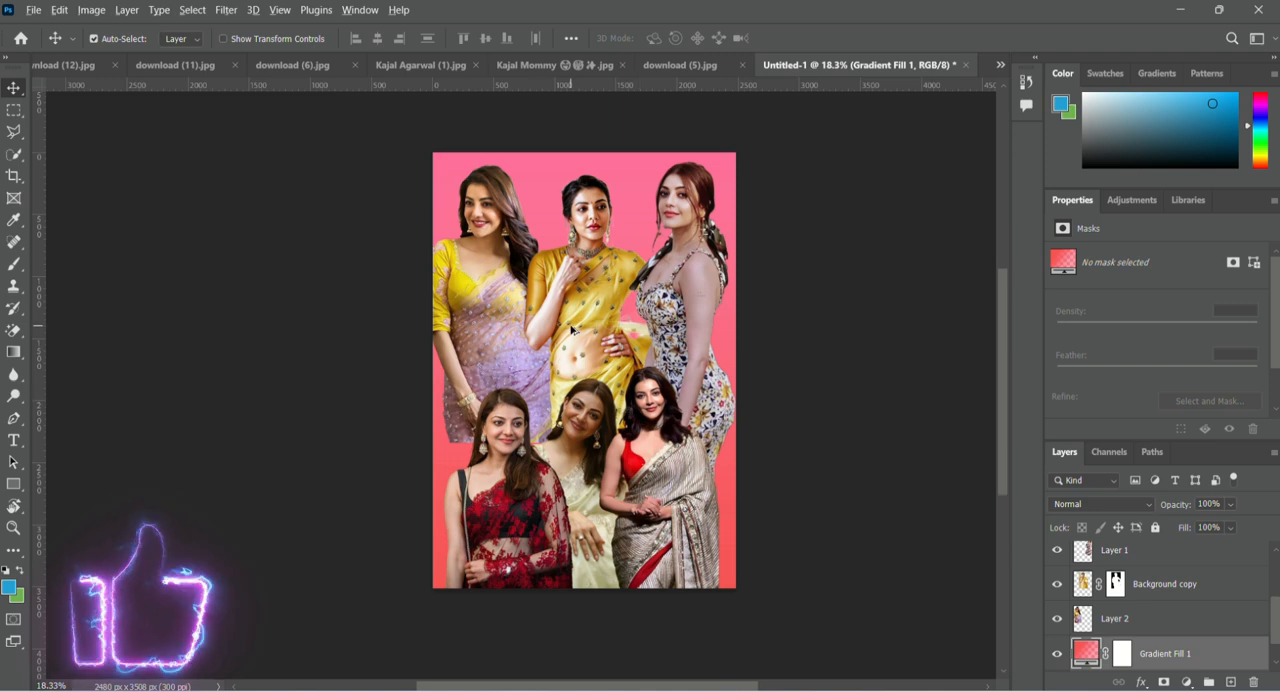
scroll(573, 335, "up", 3)
scroll(573, 335, "down", 1)
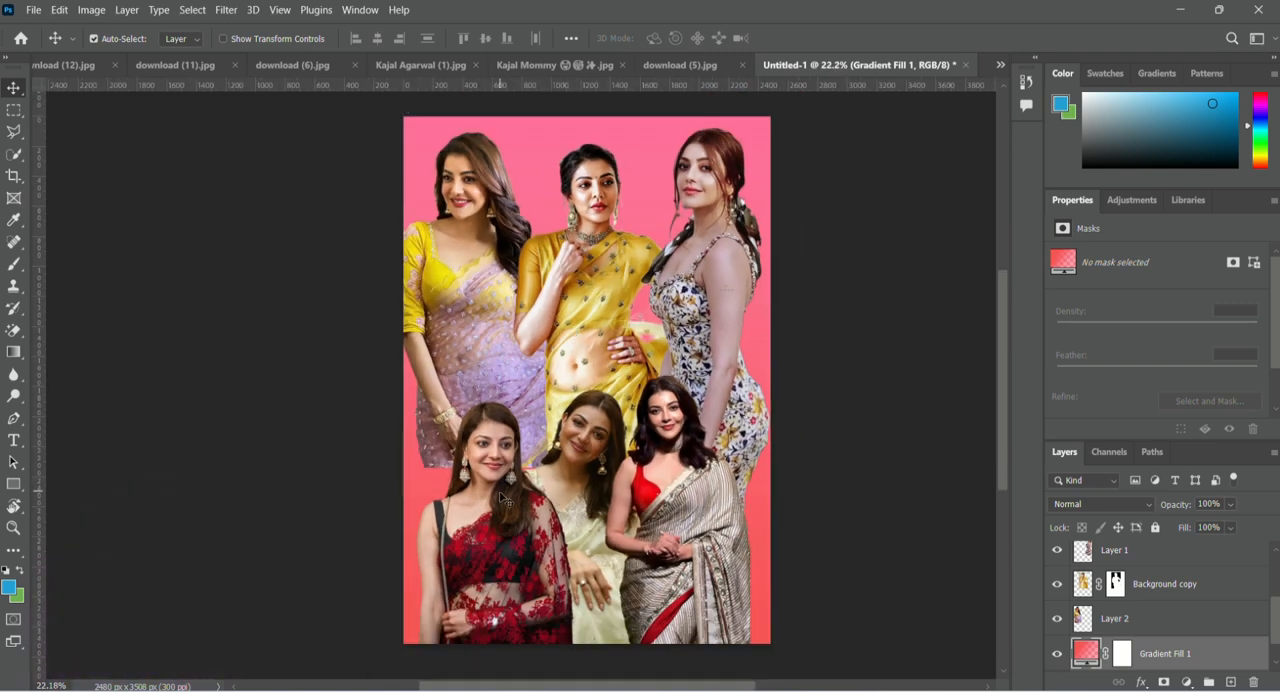
left_click_drag(495, 496, 494, 511)
left_click(656, 187)
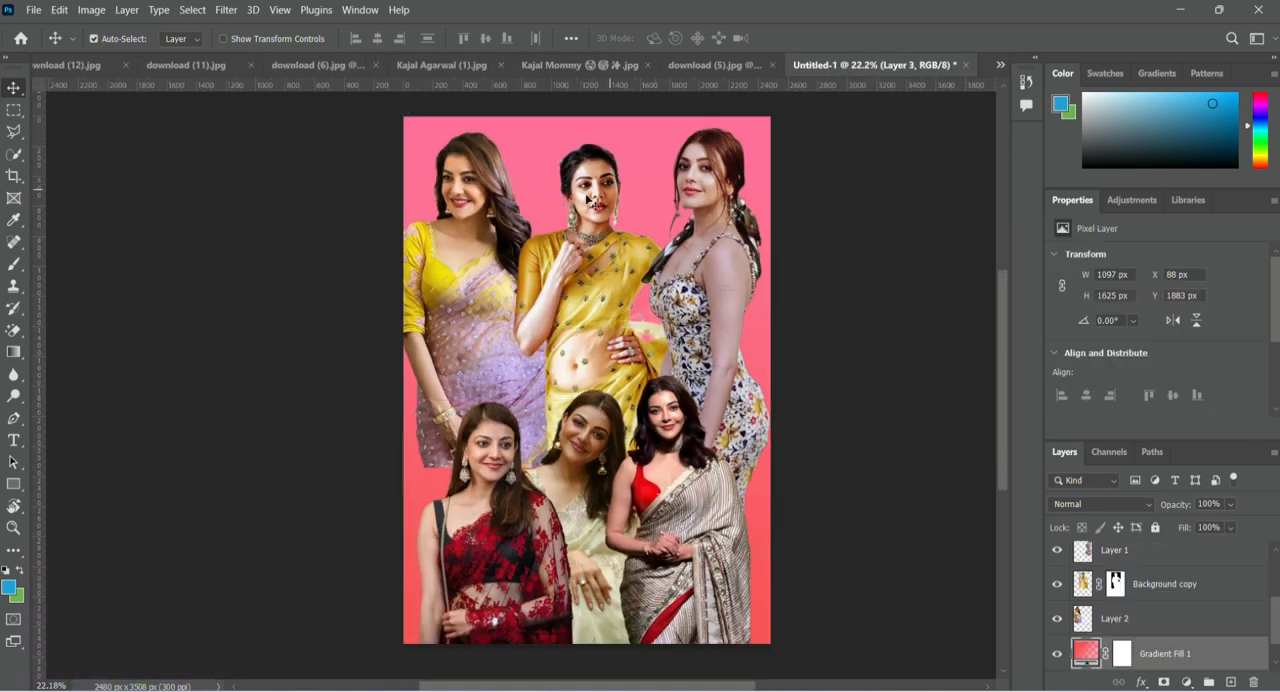
Open the "red colour background" image from the Downloads folder.
left_click(33, 10)
left_click(50, 42)
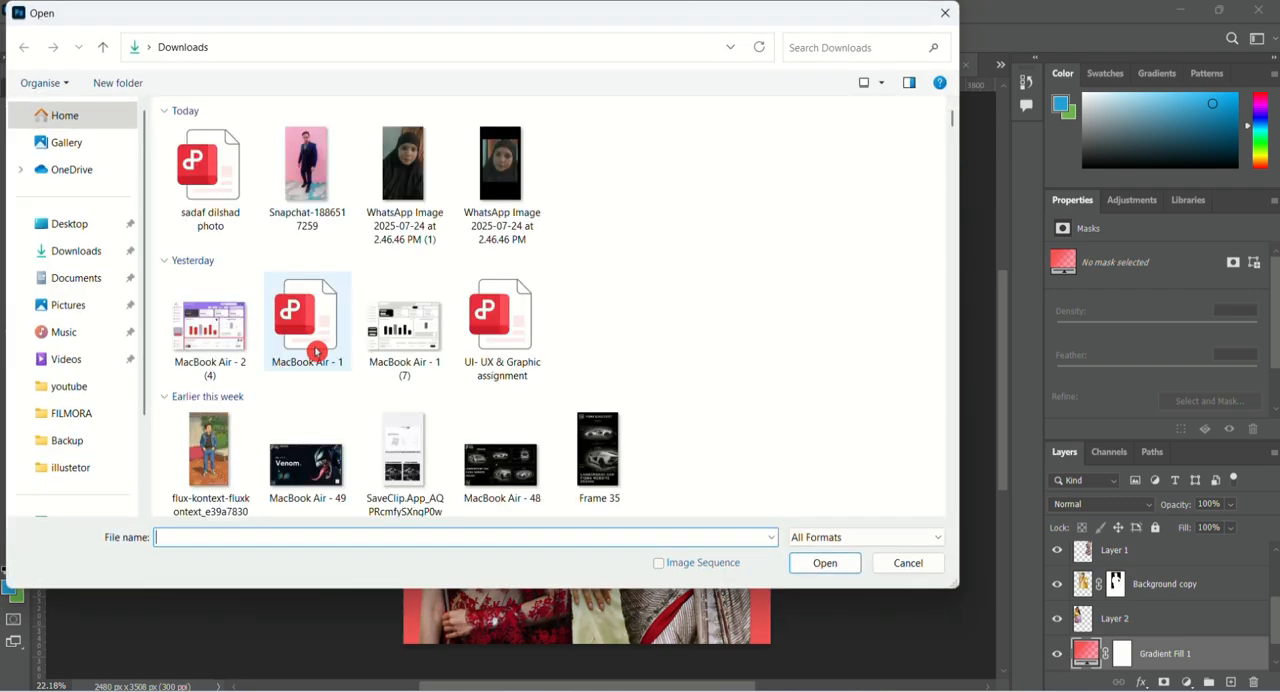
scroll(197, 323, "down", 8)
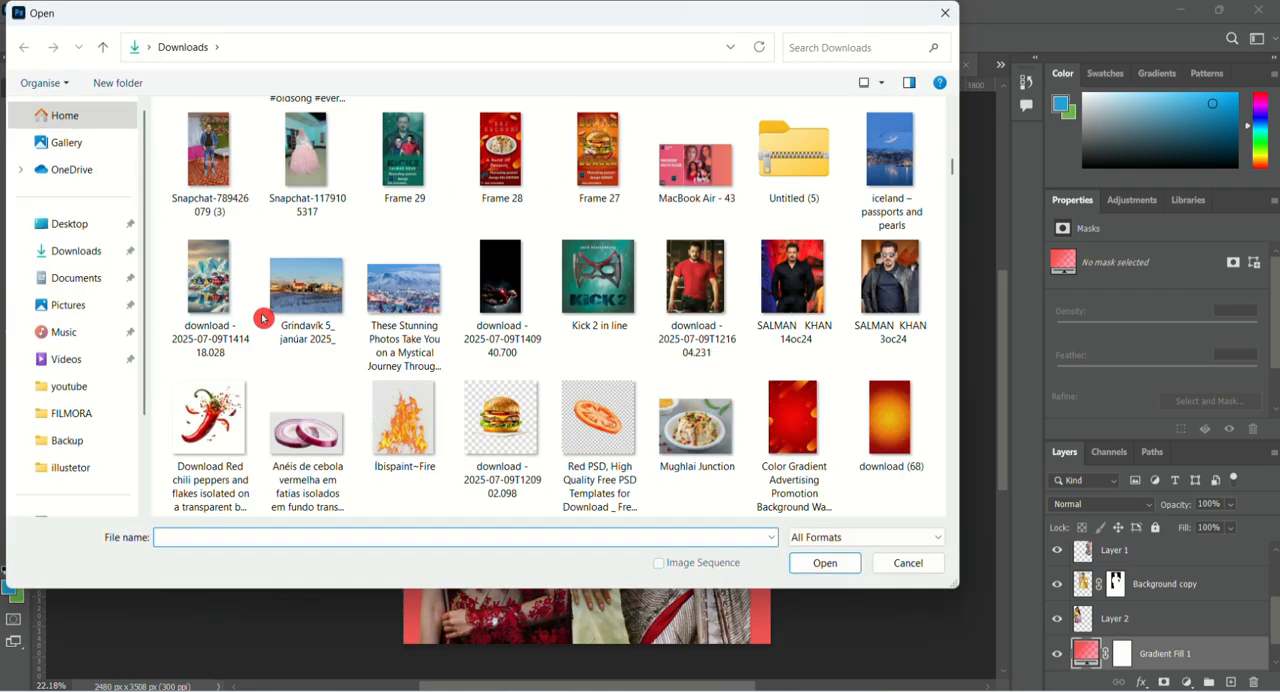
scroll(263, 318, "up", 4)
scroll(263, 318, "down", 10)
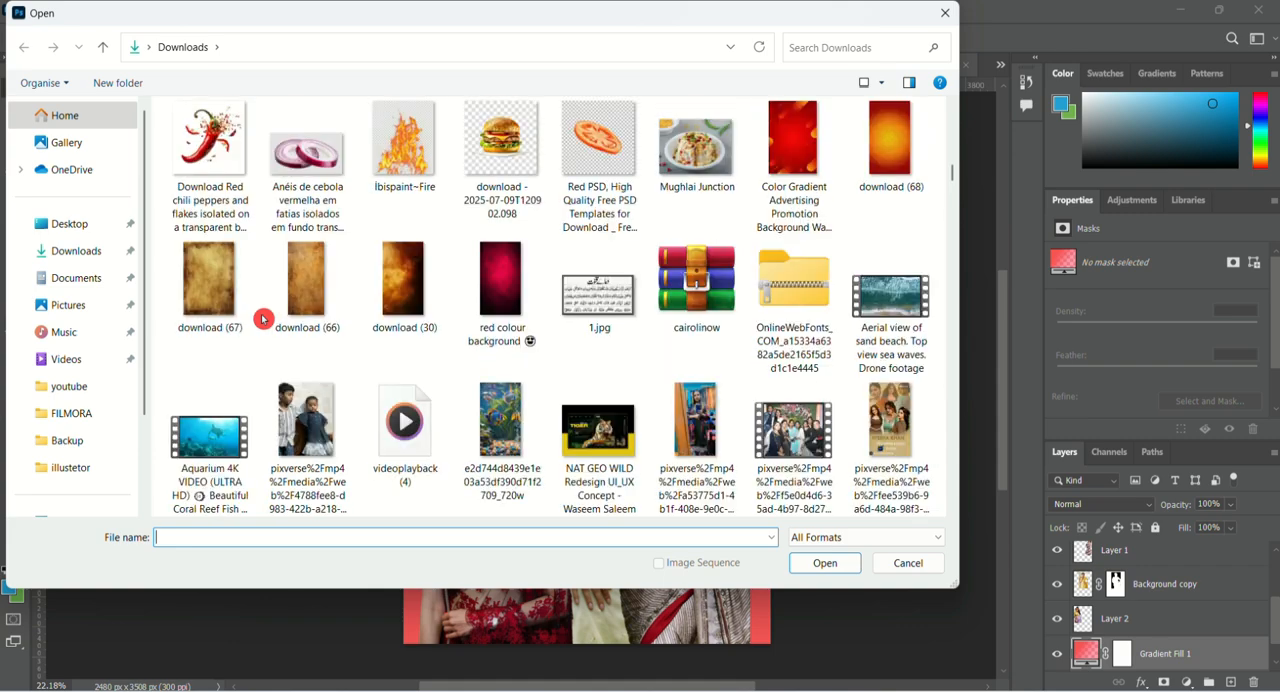
double_click(496, 285)
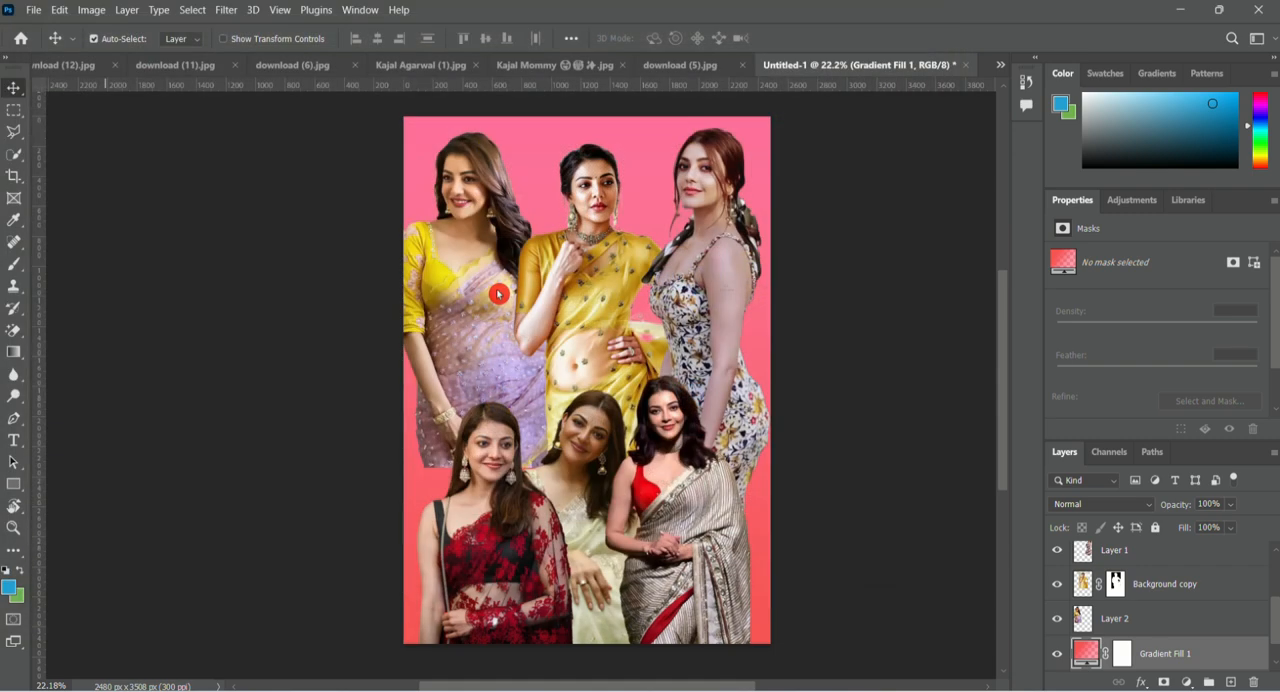
Place the red background image in the poster directly above the gradient fill and scale it to the full canvas width, about 337%.
left_click_drag(593, 236, 553, 272)
key("ctrl+t")
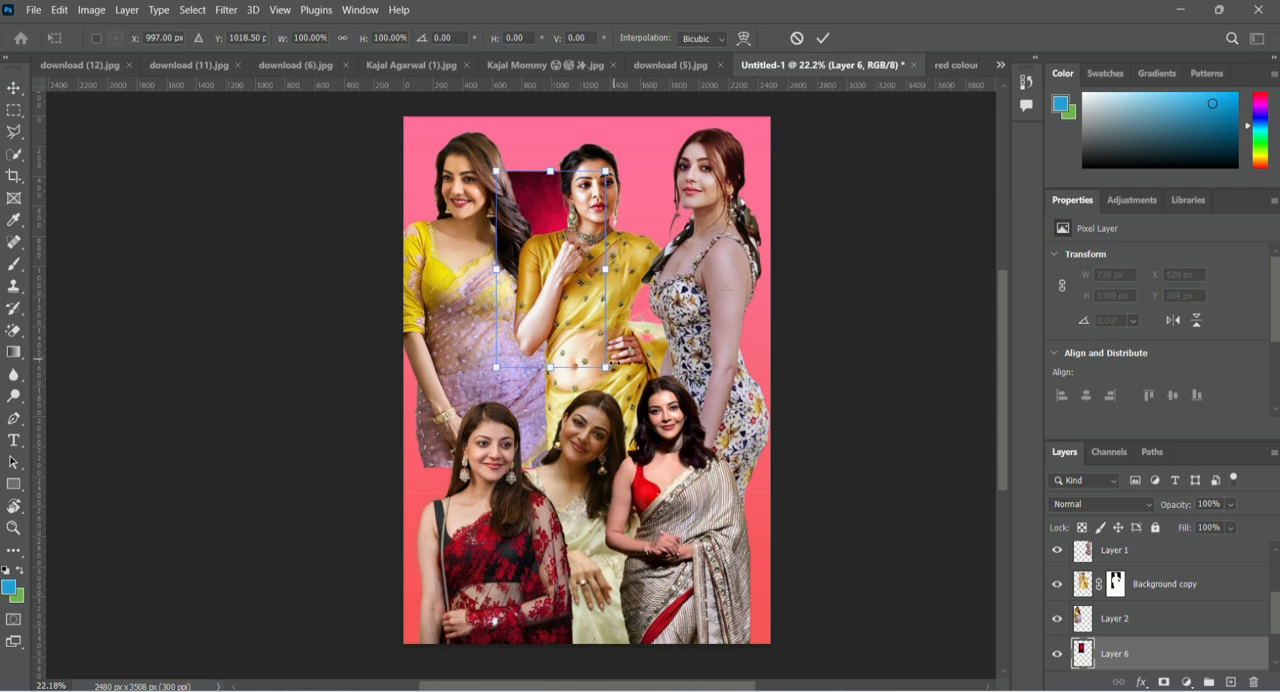
left_click_drag(655, 440, 795, 600)
left_click_drag(405, 505, 459, 525)
left_click_drag(800, 643, 748, 650)
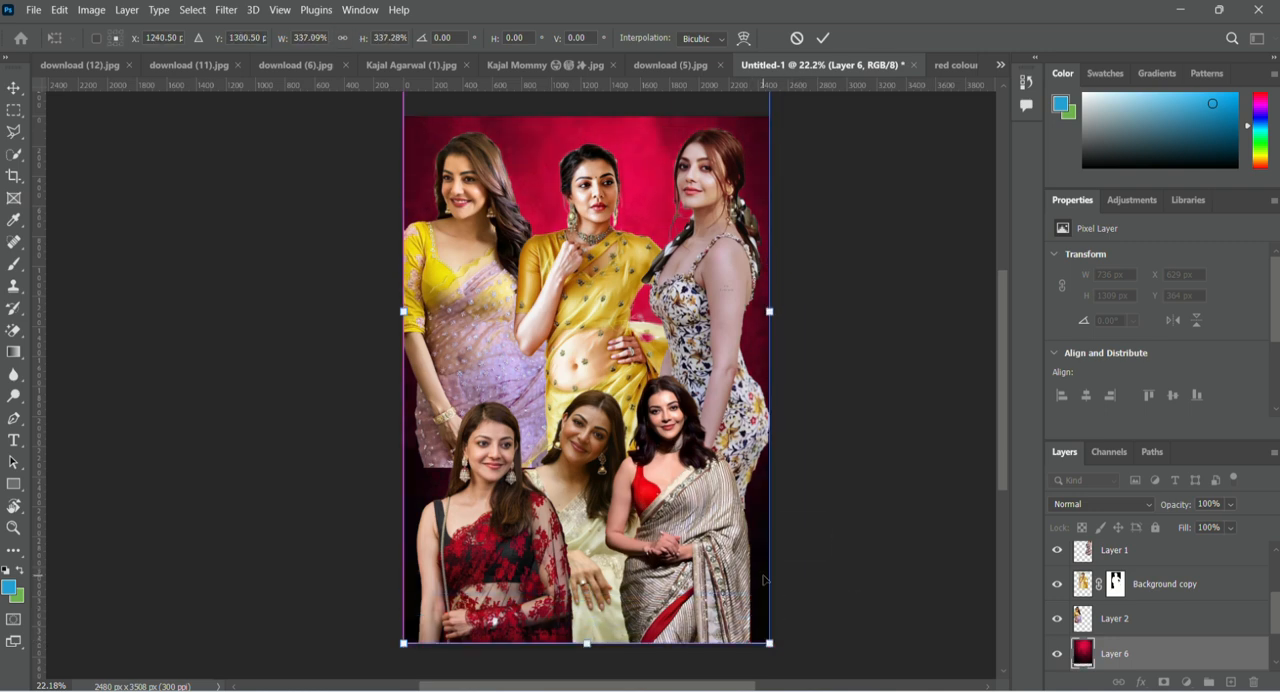
Move the red background image down until its upper edge meets the canvas top, and hide the Gradient Fill 1 layer.
scroll(560, 440, "up", 4)
left_click_drag(539, 241, 540, 375)
scroll(540, 375, "down", 6)
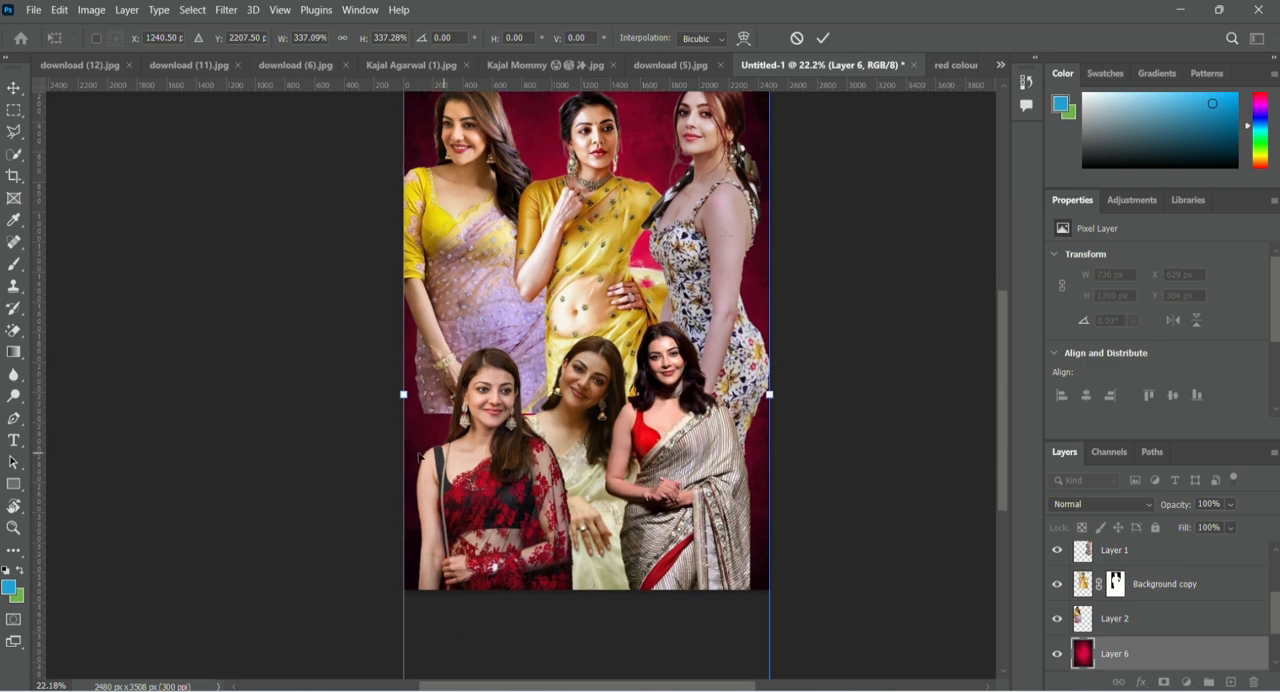
scroll(1131, 645, "down", 2)
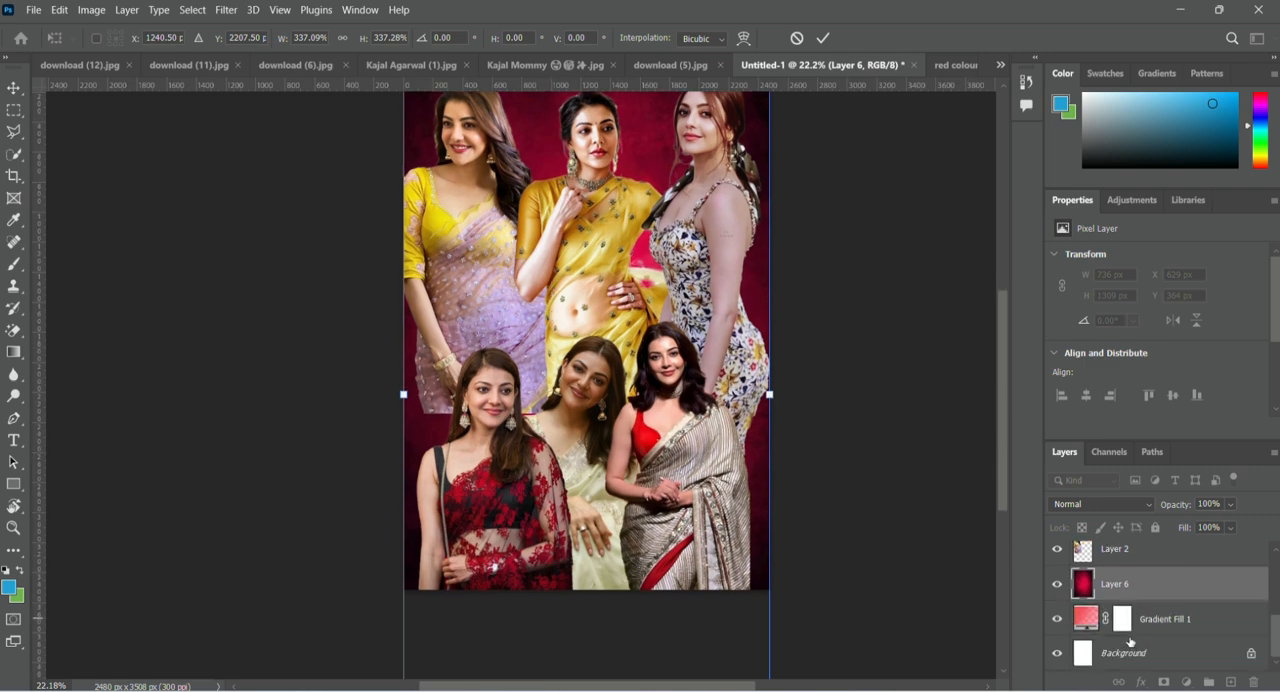
left_click(1056, 620)
scroll(517, 229, "up", 2)
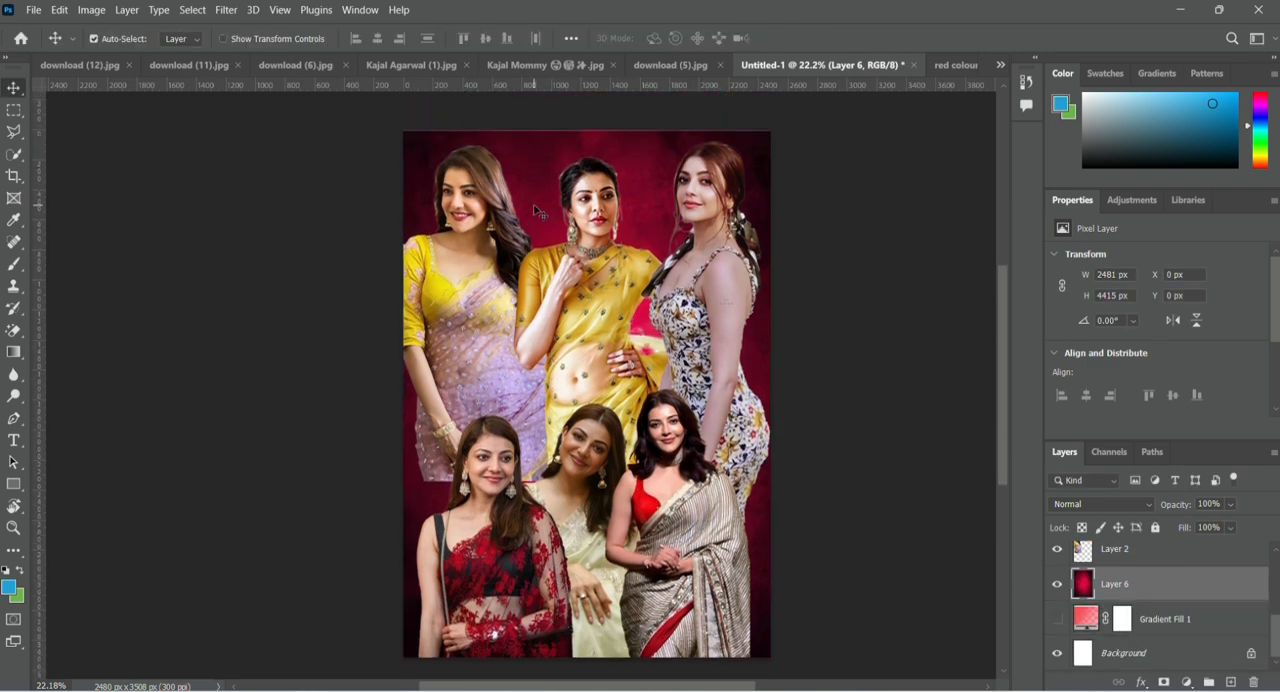
Soften the hard lower edge of the lilac-saree figure on Layer 2 beside her hand, using the standard Eraser at size 100.
scroll(537, 210, "down", 3)
left_click(441, 360)
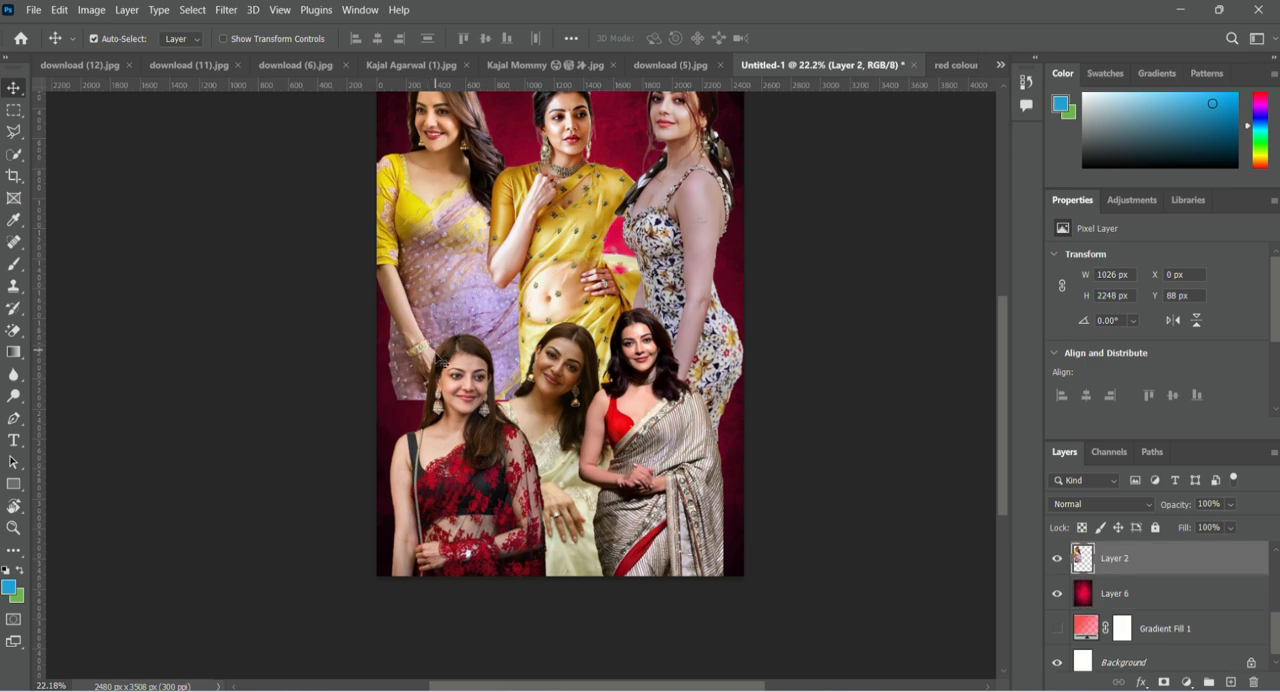
scroll(583, 281, "right", 1)
scroll(630, 306, "down", 3)
scroll(429, 302, "up", 5)
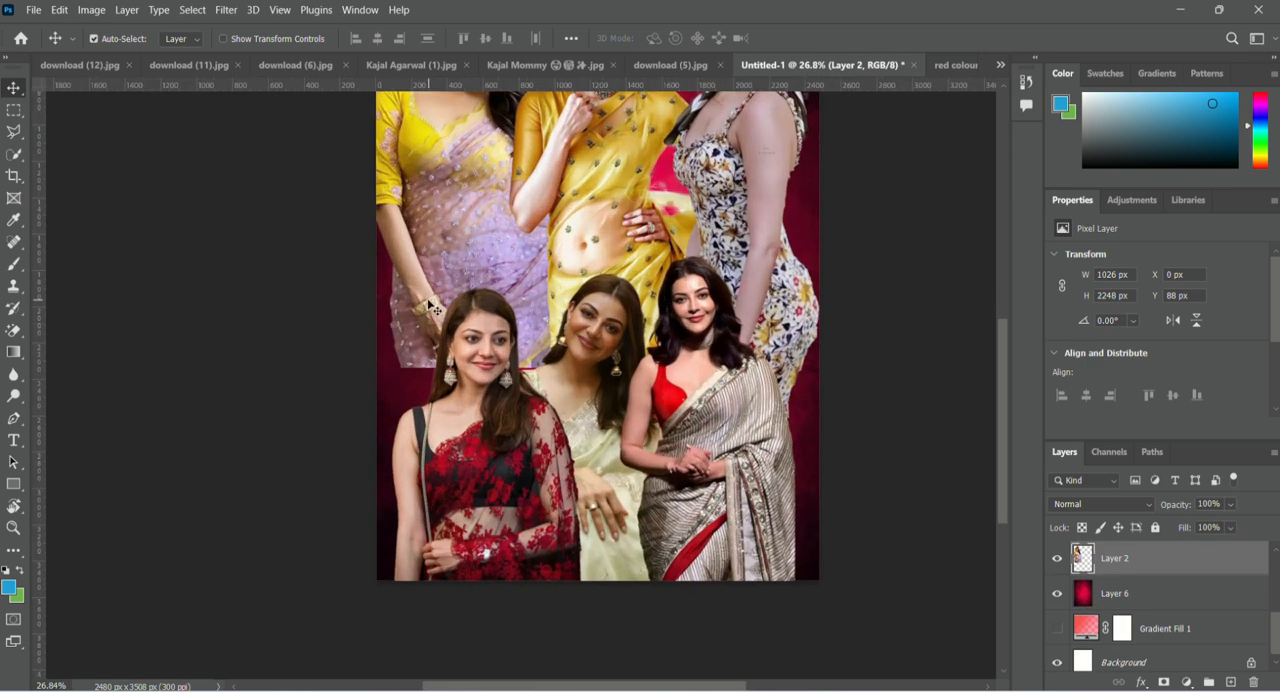
left_click(13, 330)
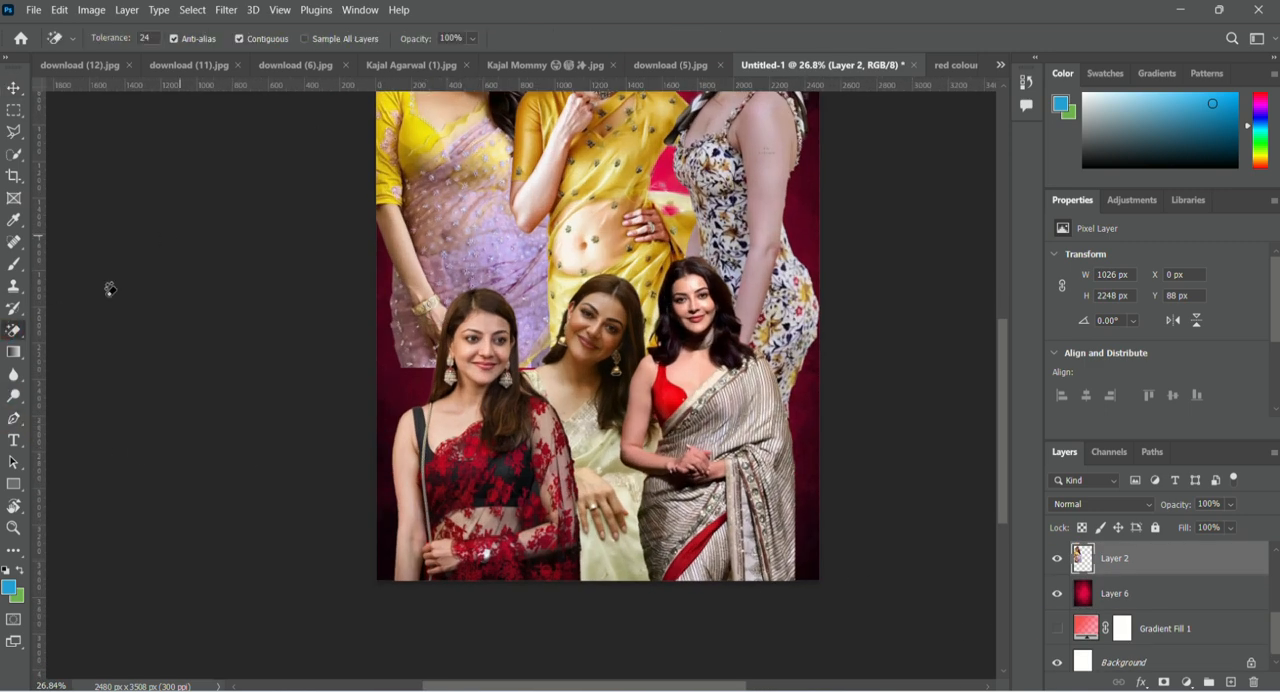
right_click(13, 330)
left_click(65, 328)
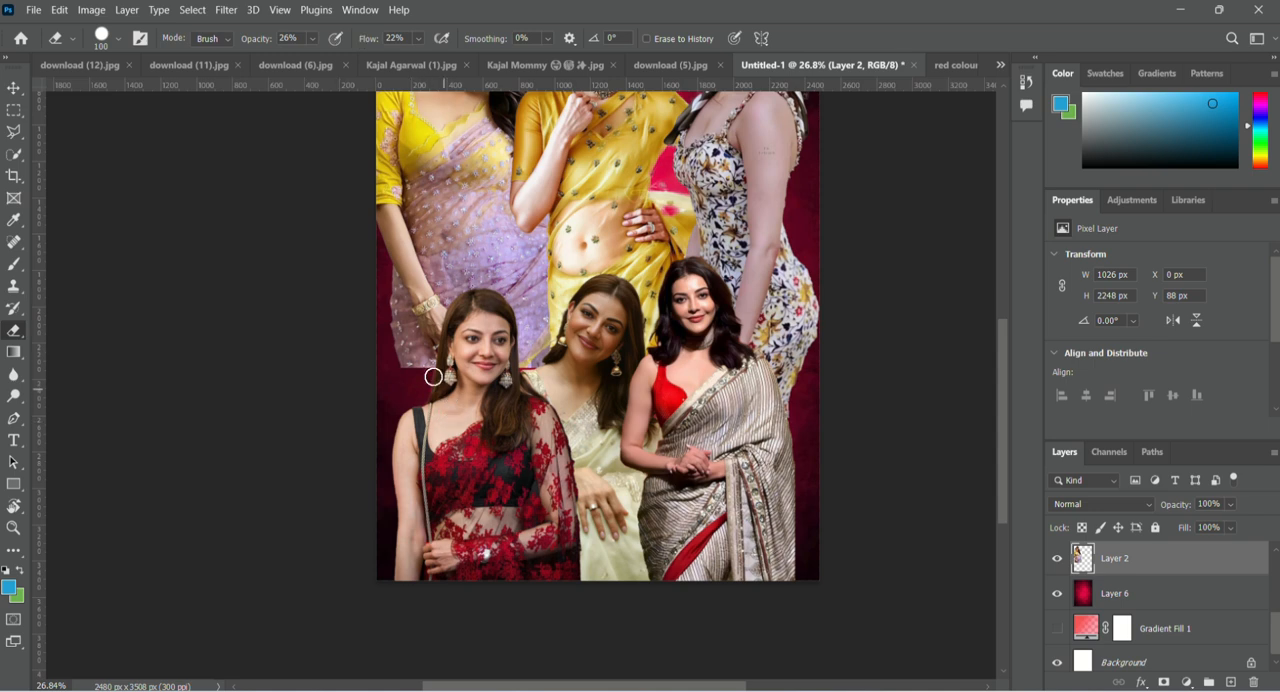
scroll(406, 382, "up", 3)
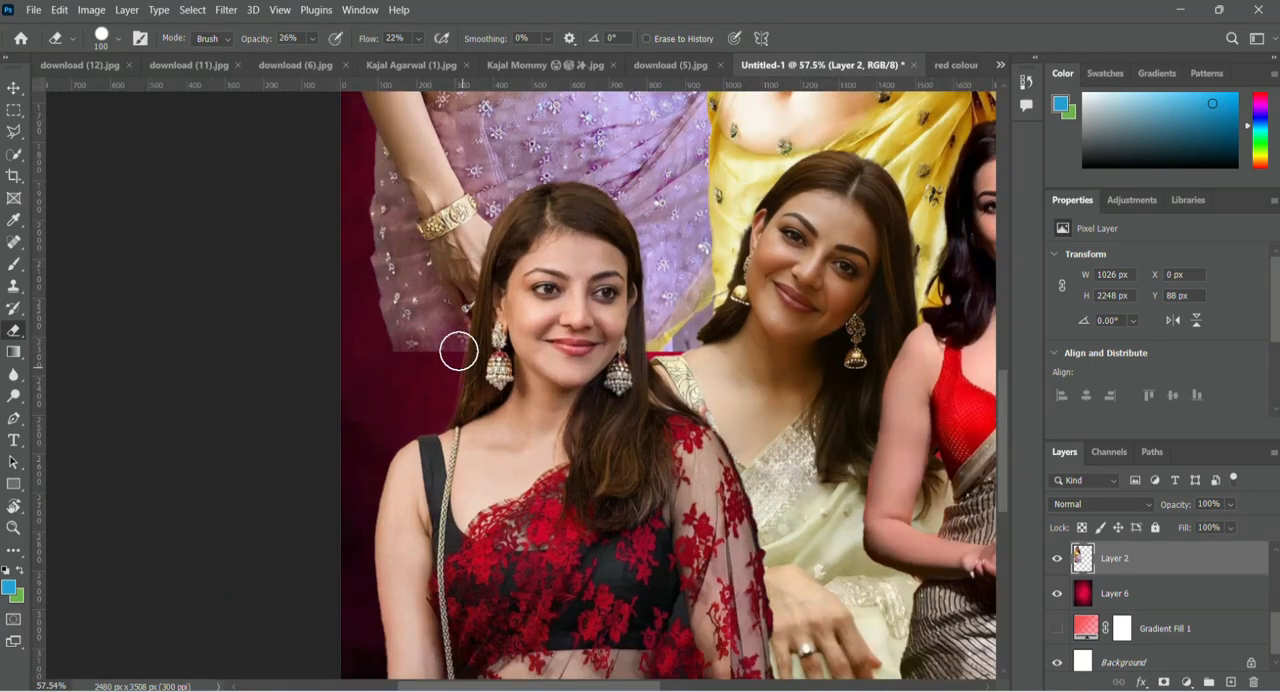
left_click_drag(423, 357, 405, 325)
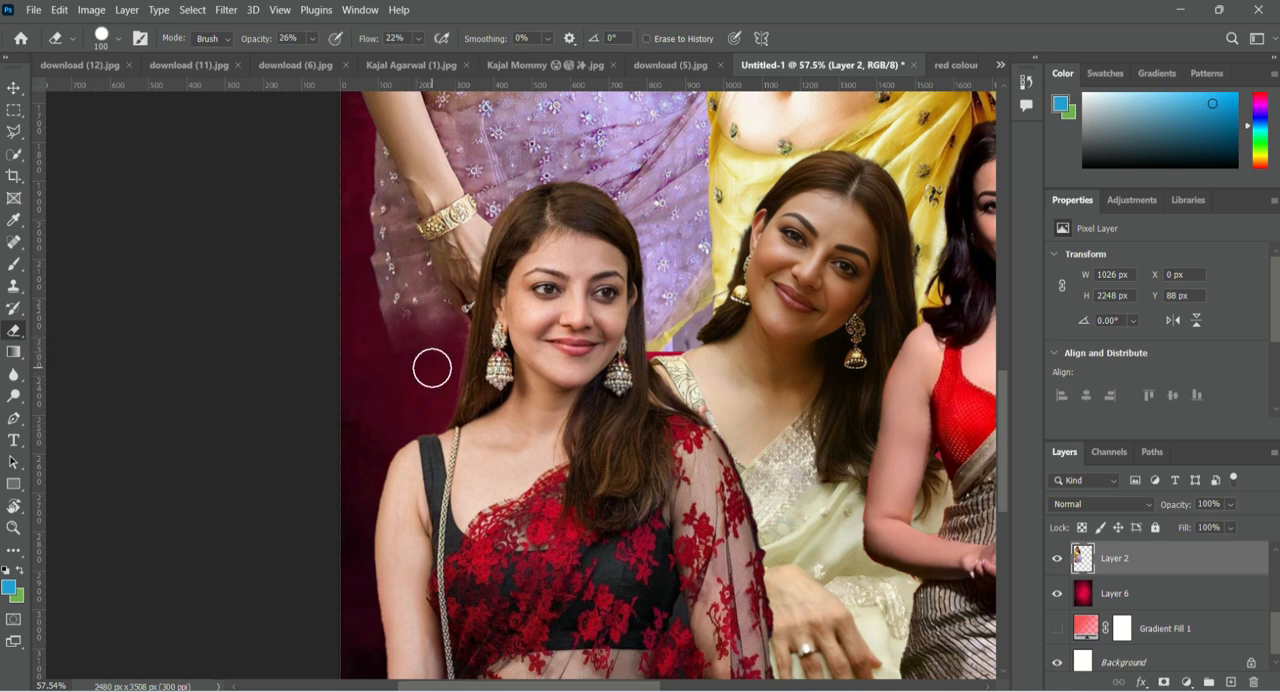
left_click_drag(385, 267, 416, 329)
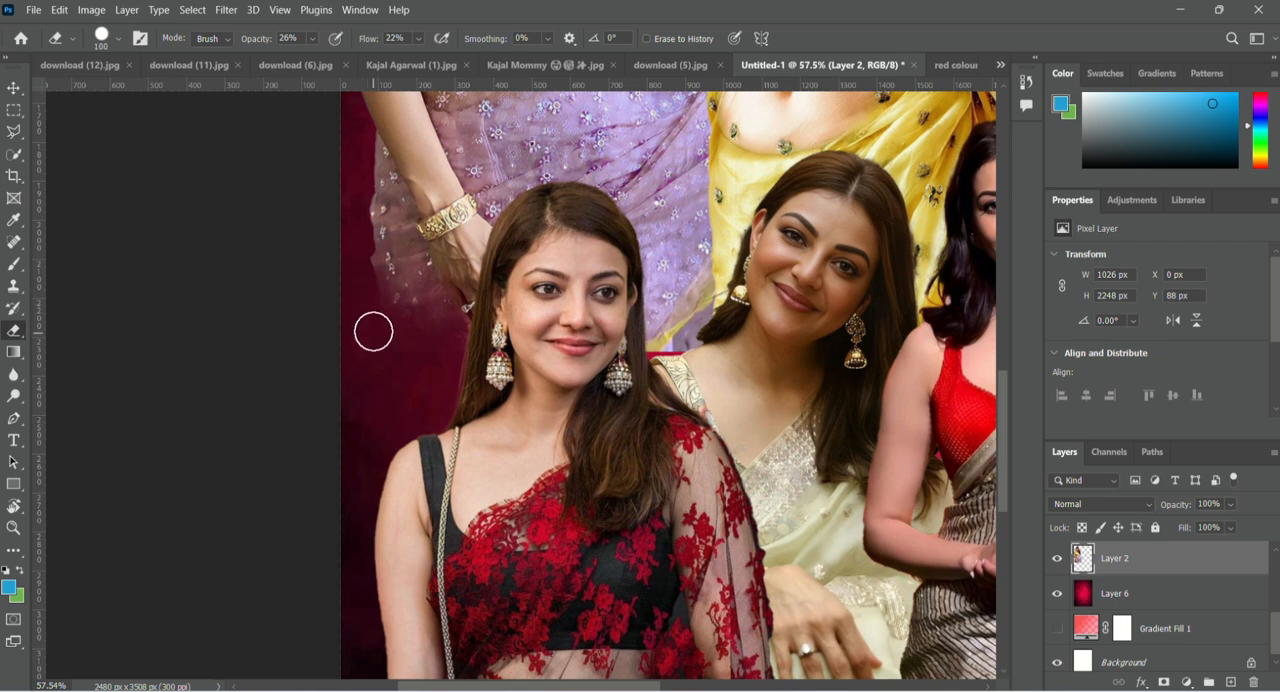
Erase the remaining hard edge of Layer 2 in the gap between the front-row red and cream saree figures.
mouse_move(666, 372)
left_mouse_down()
mouse_move(623, 374)
mouse_move(656, 380)
left_mouse_up()
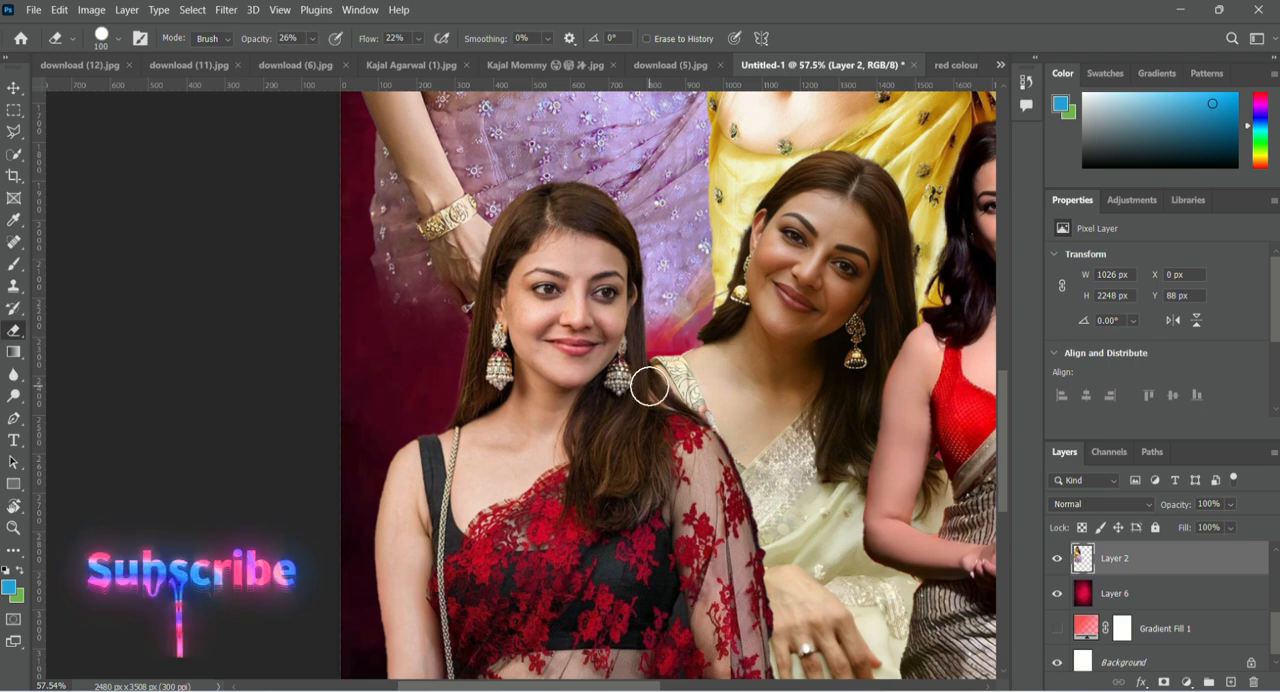
scroll(314, 323, "down", 7)
scroll(736, 429, "up", 5)
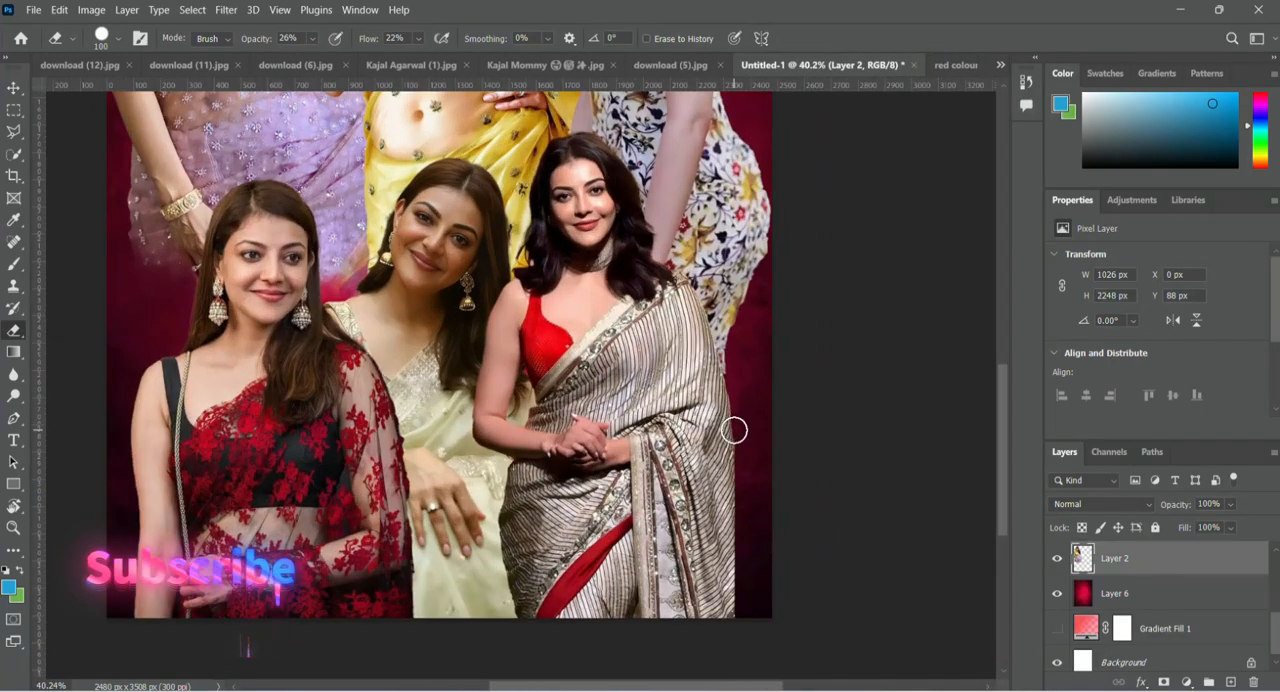
scroll(505, 327, "down", 5)
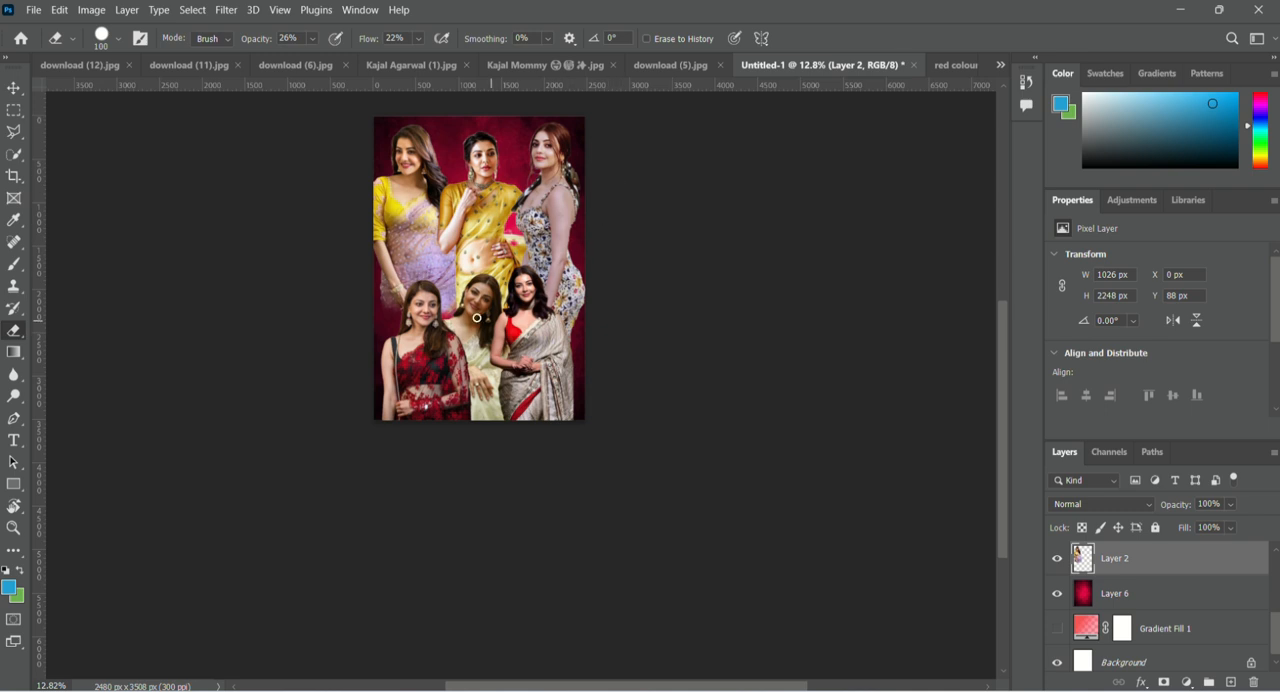
Add a new layer between the front-row and back-row figures and fill it with the green background color.
key("v")
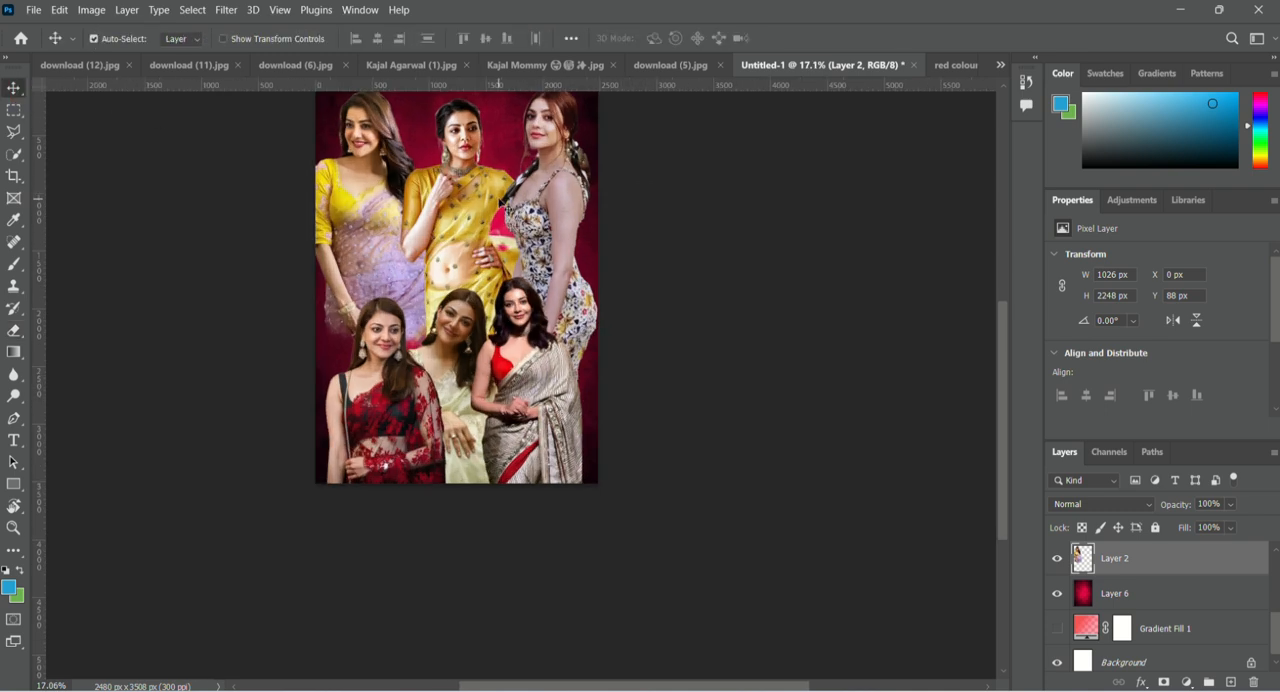
scroll(1170, 620, "up", 3)
left_click(1174, 630)
left_click(1231, 682)
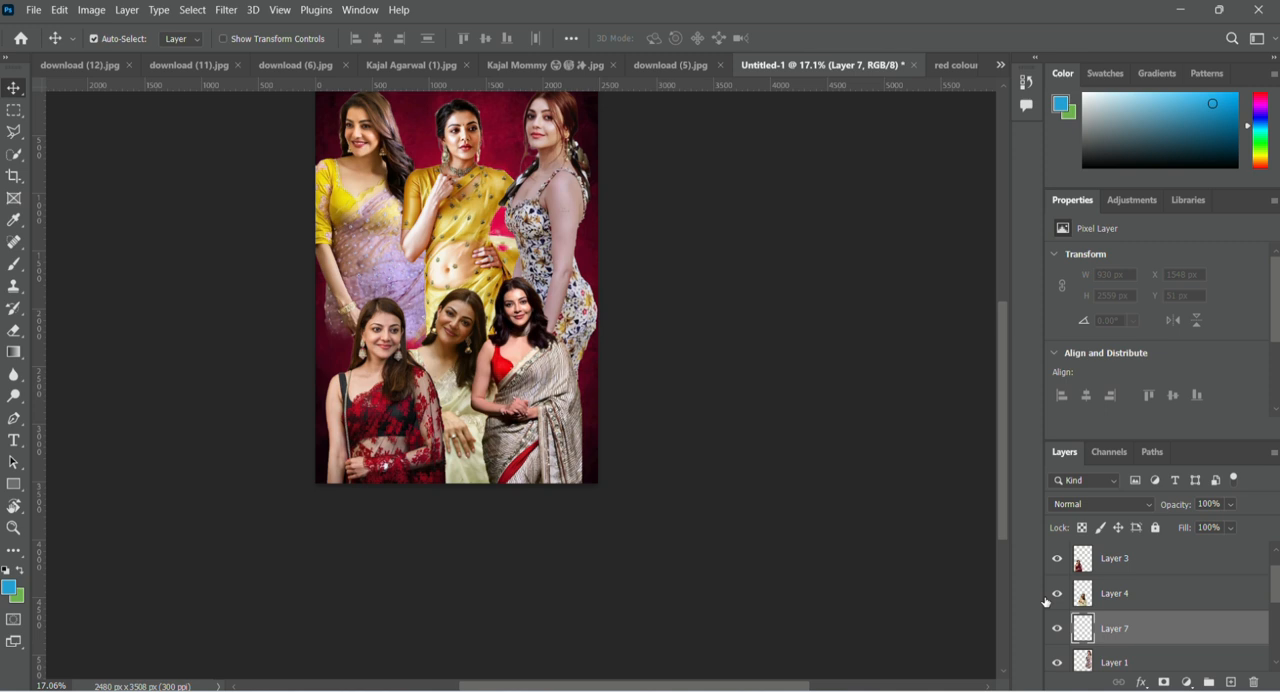
key("shift+F5")
left_click(745, 166)
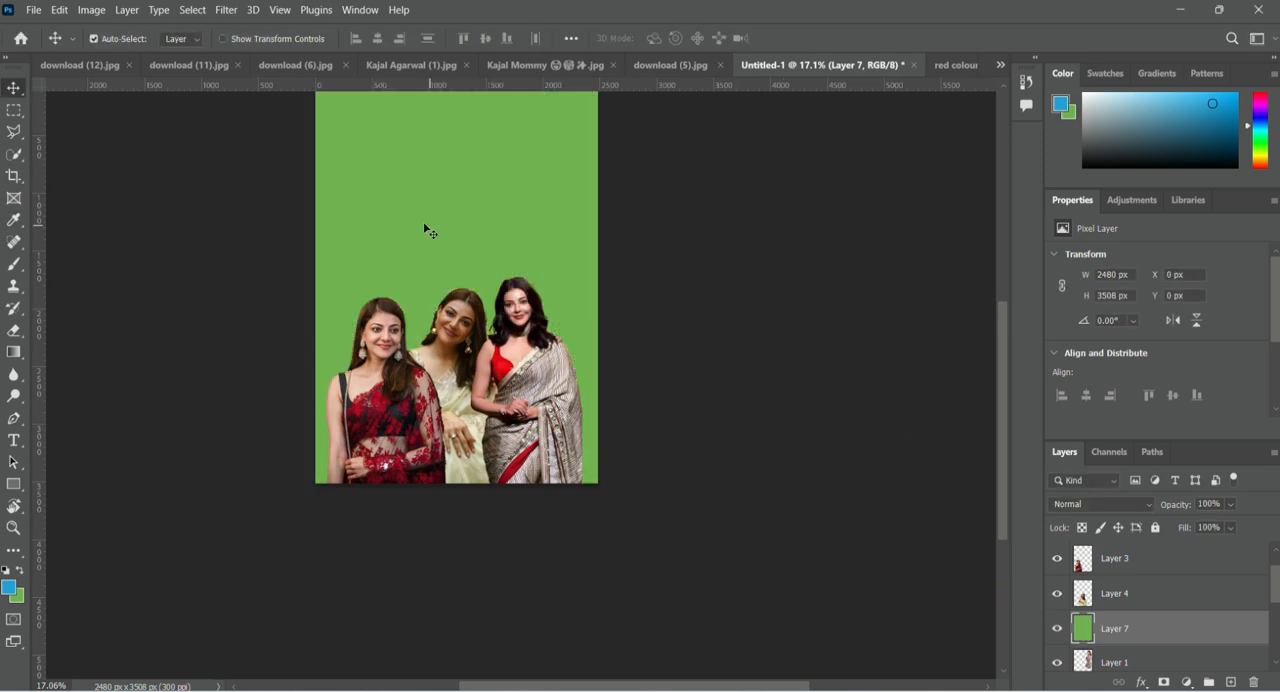
Reset the colors to default, set the foreground to bright red, and fill the new layer with it.
left_click(6, 570)
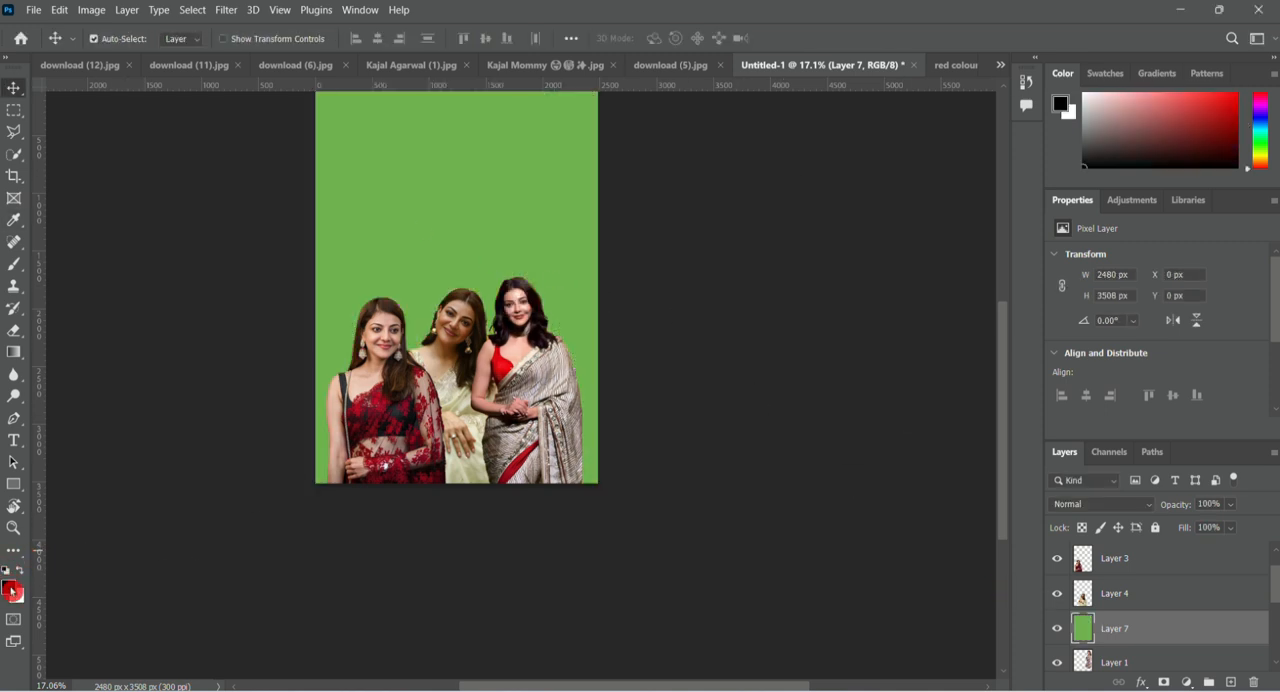
left_click(11, 591)
type("ff0000")
left_click(1220, 146)
key("alt+BackSpace")
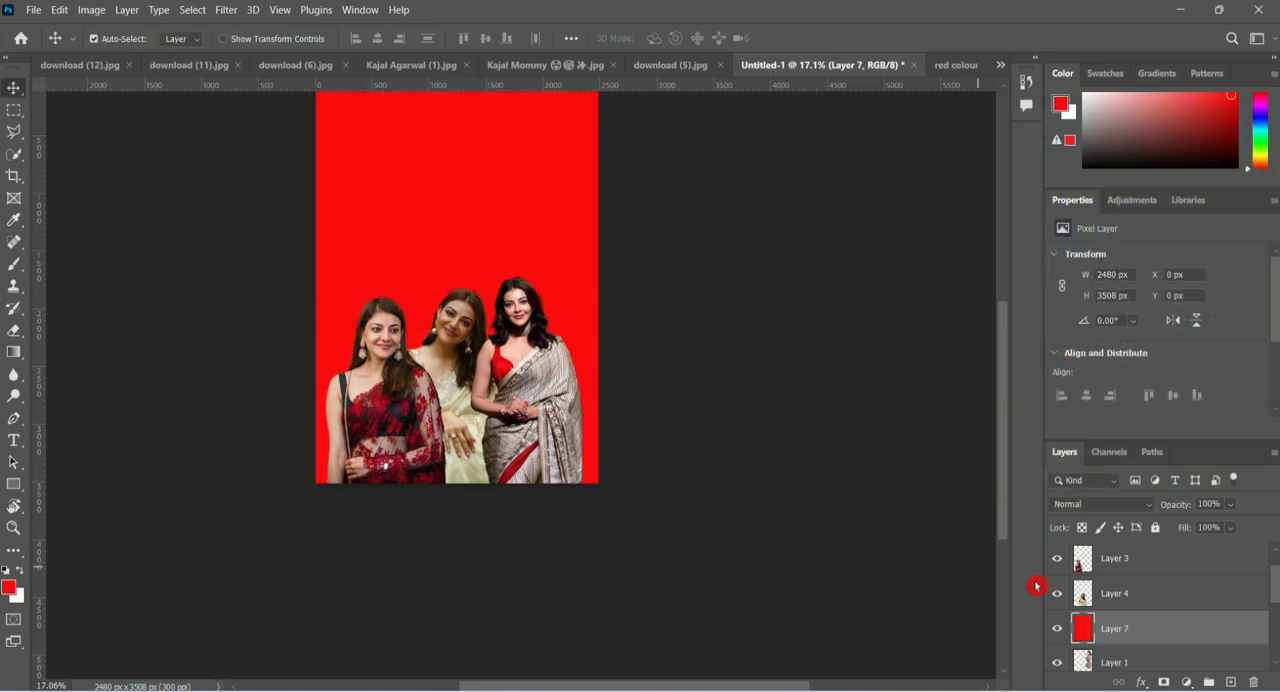
Reduce the red layer's fill to 24%, leaving it unclipped so it tints all three back-row figures and the background.
left_click(1157, 640, "alt")
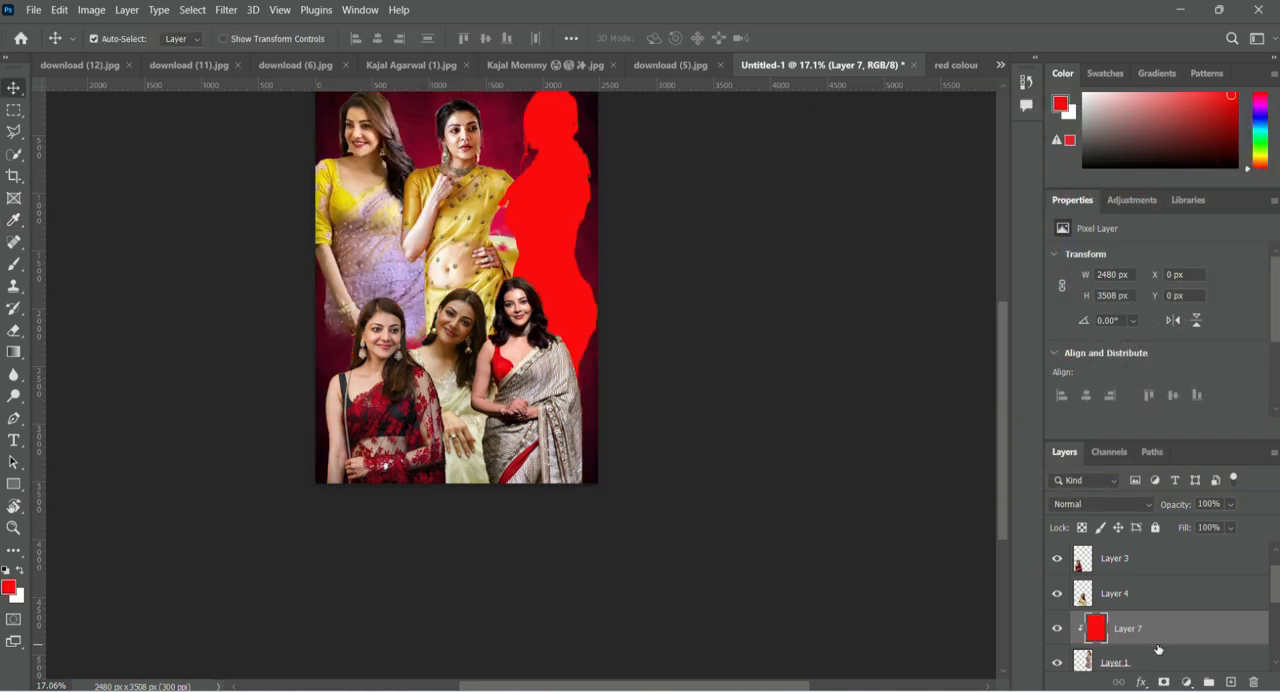
left_click(1162, 645, "alt")
left_click_drag(1229, 531, 1199, 554)
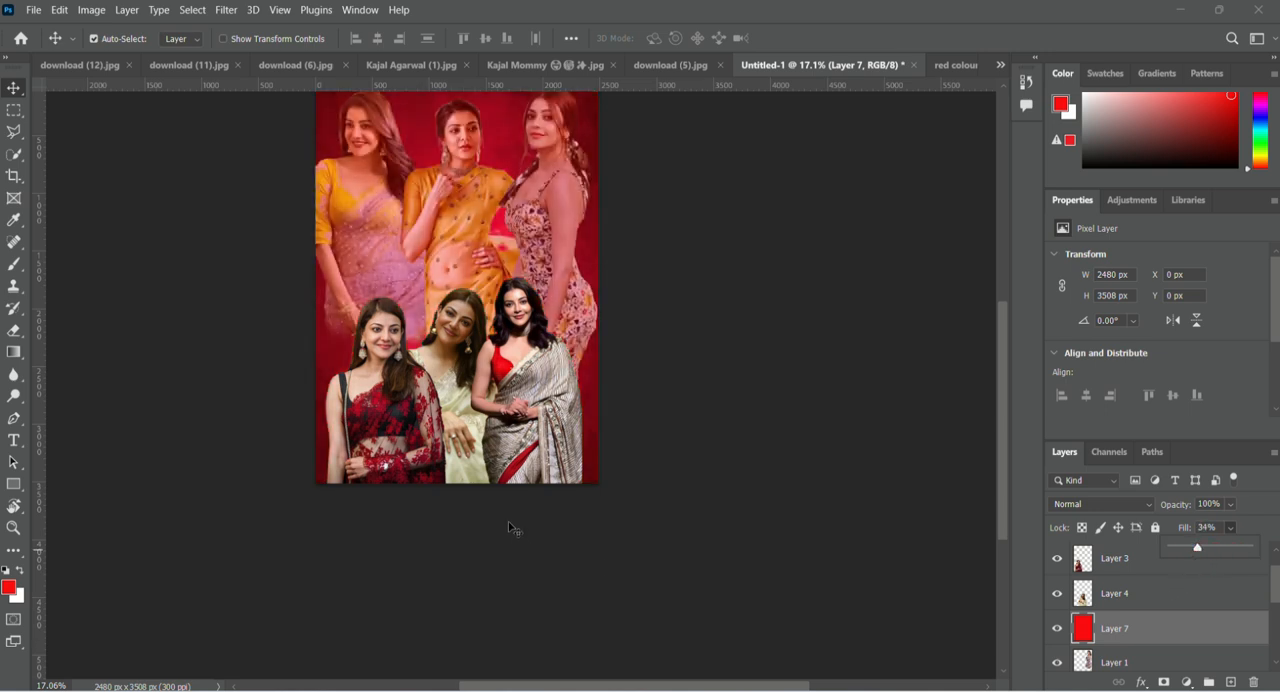
scroll(463, 383, "up", 4)
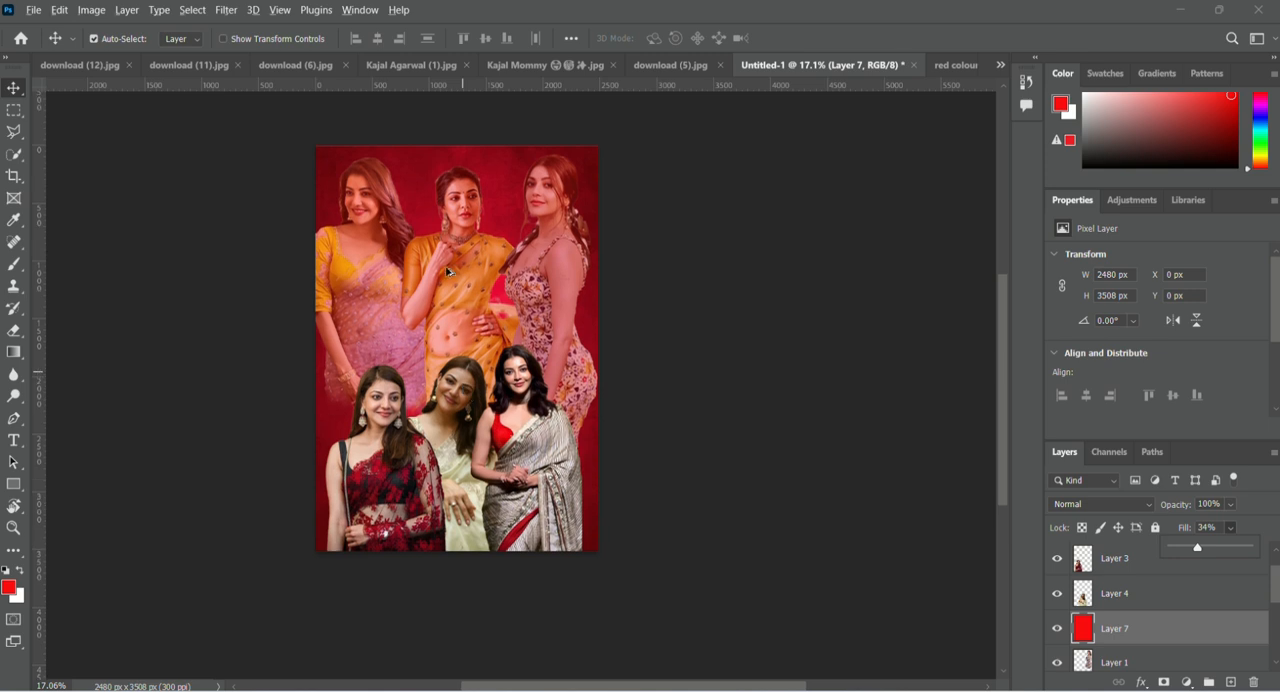
scroll(447, 268, "up", 2)
left_click_drag(1200, 553, 1192, 556)
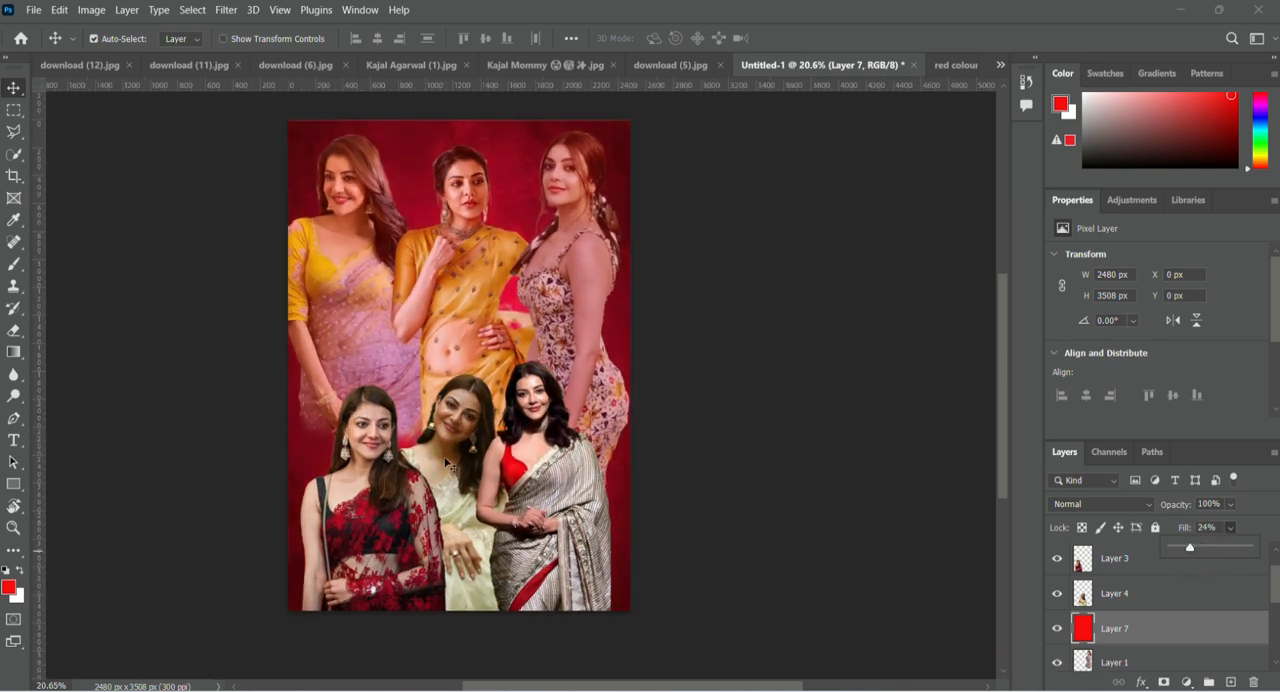
left_click(258, 306)
Add a new empty layer at the top of the stack, above Layer 5.
scroll(1174, 622, "down", 1)
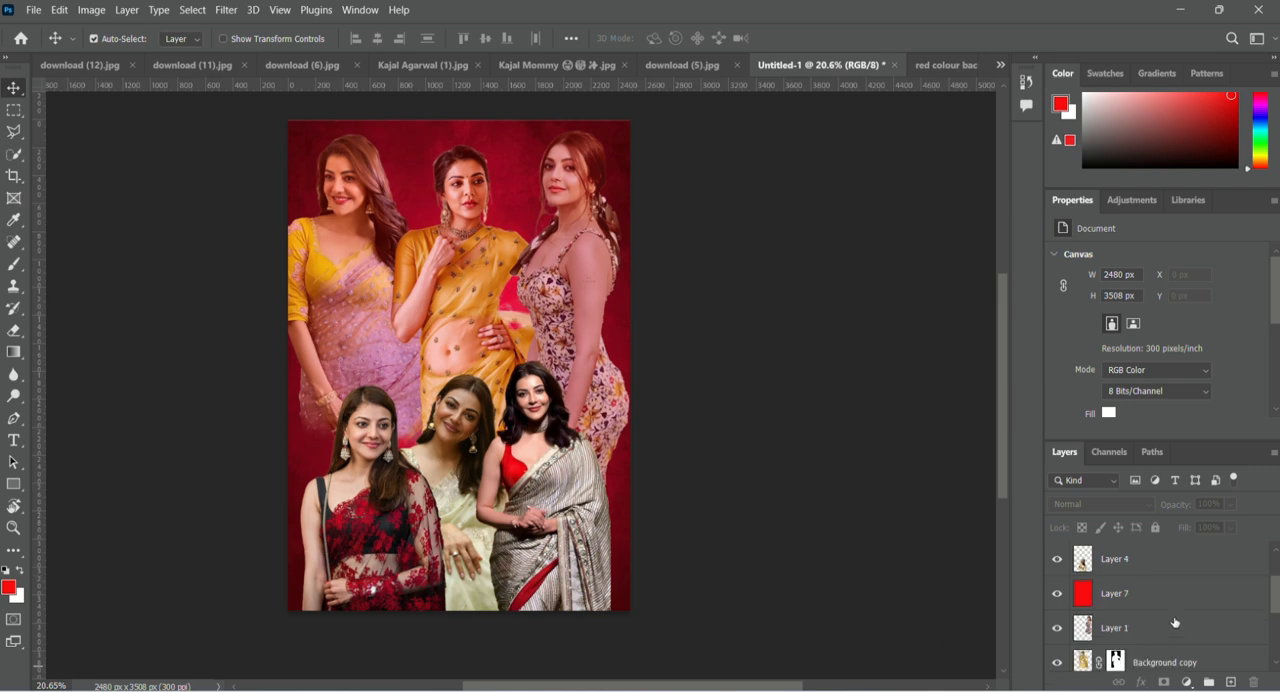
scroll(360, 464, "down", 2)
scroll(305, 402, "up", 1)
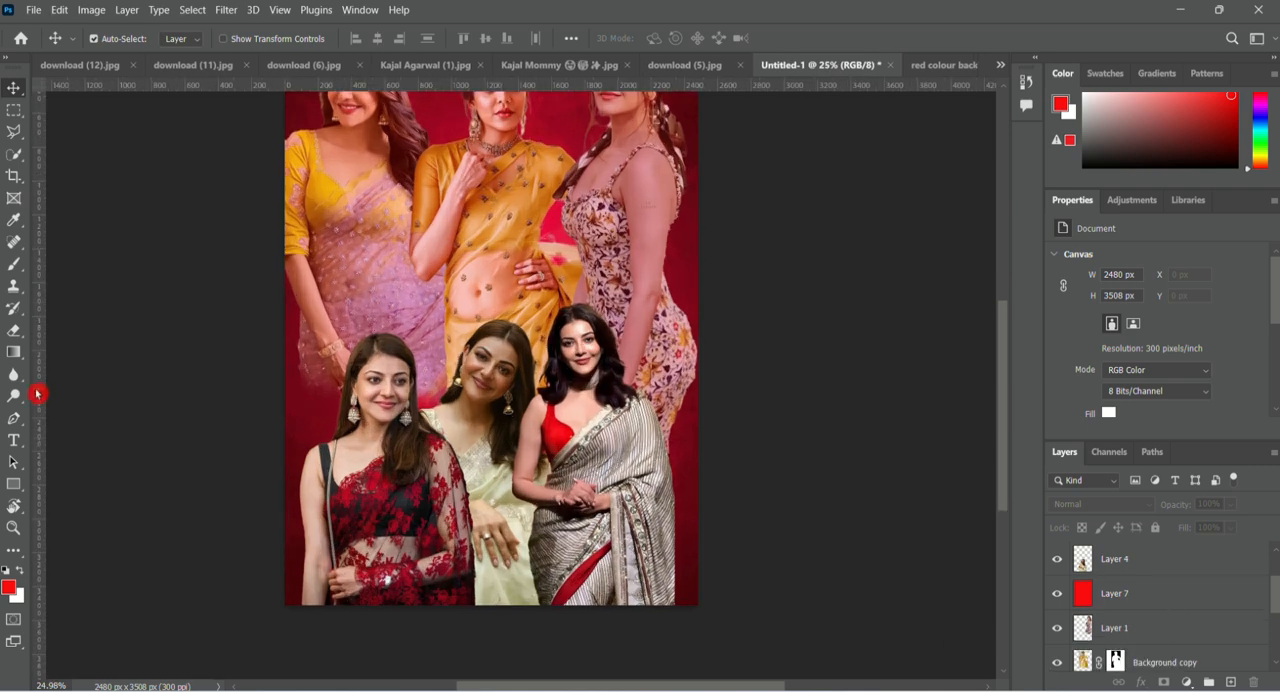
scroll(1130, 607, "up", 2)
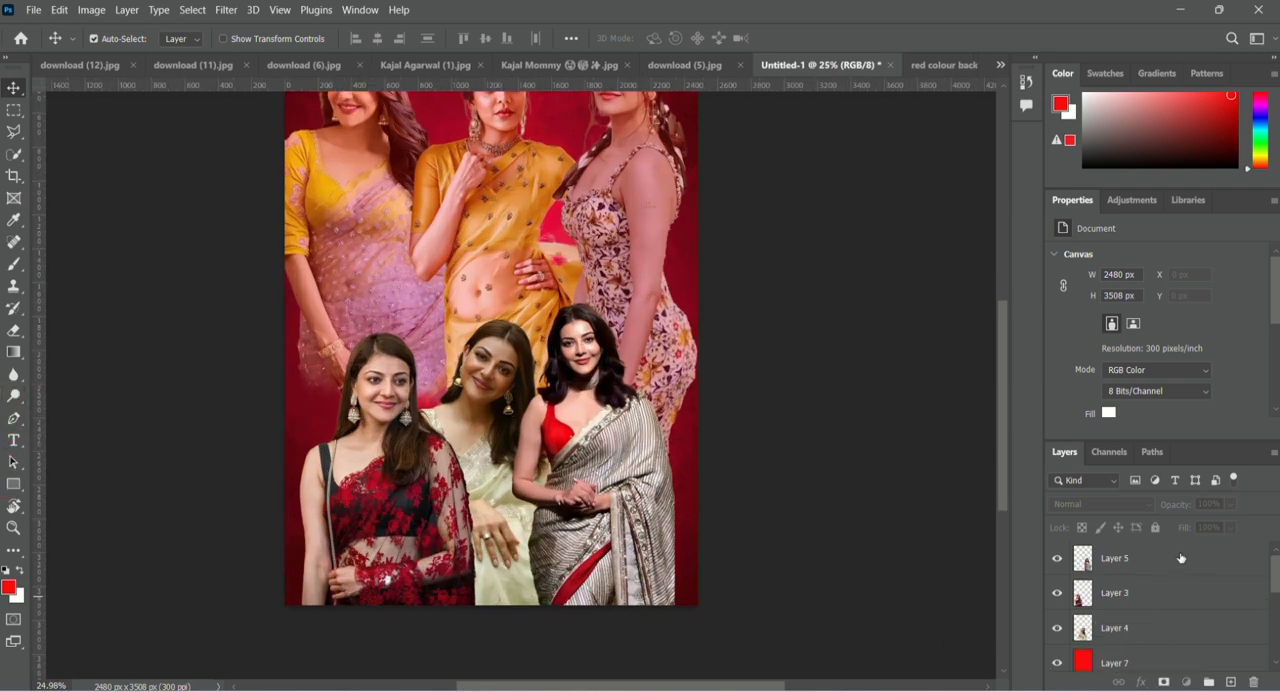
left_click(1181, 558)
left_click(1231, 682)
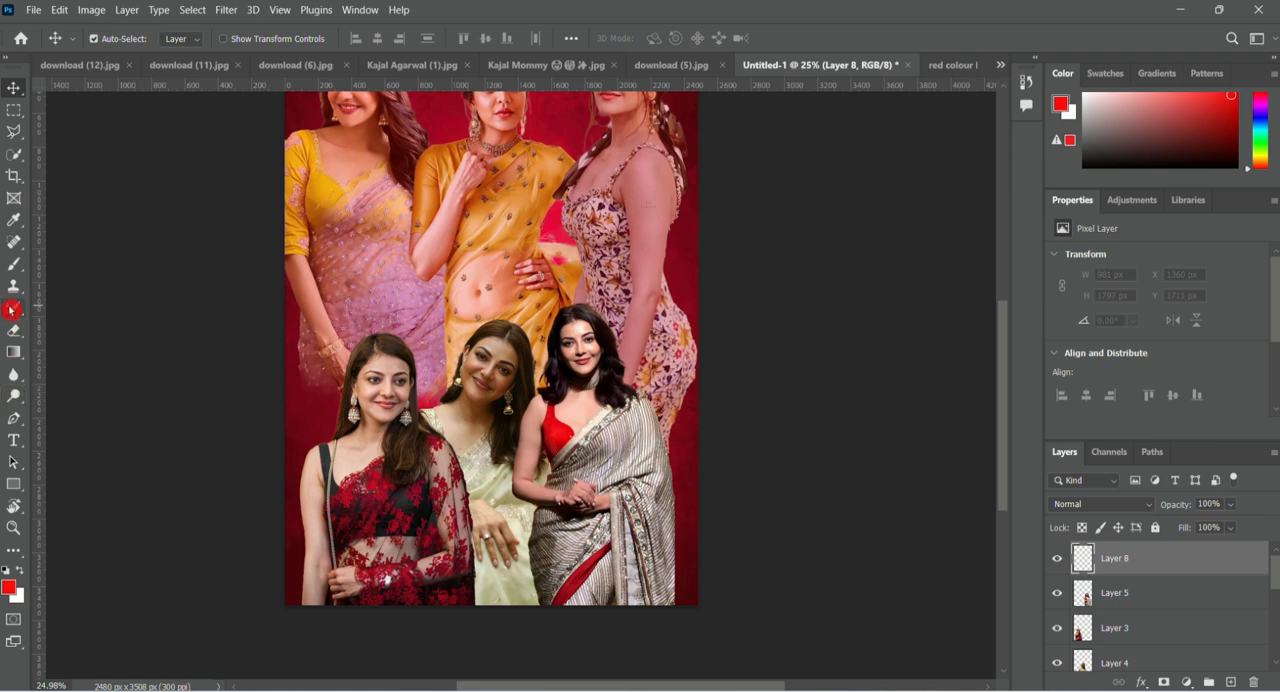
Paint a soft dark red fade across the poster's bottom edge over the front-row figures with a 700 px brush.
left_click(14, 264)
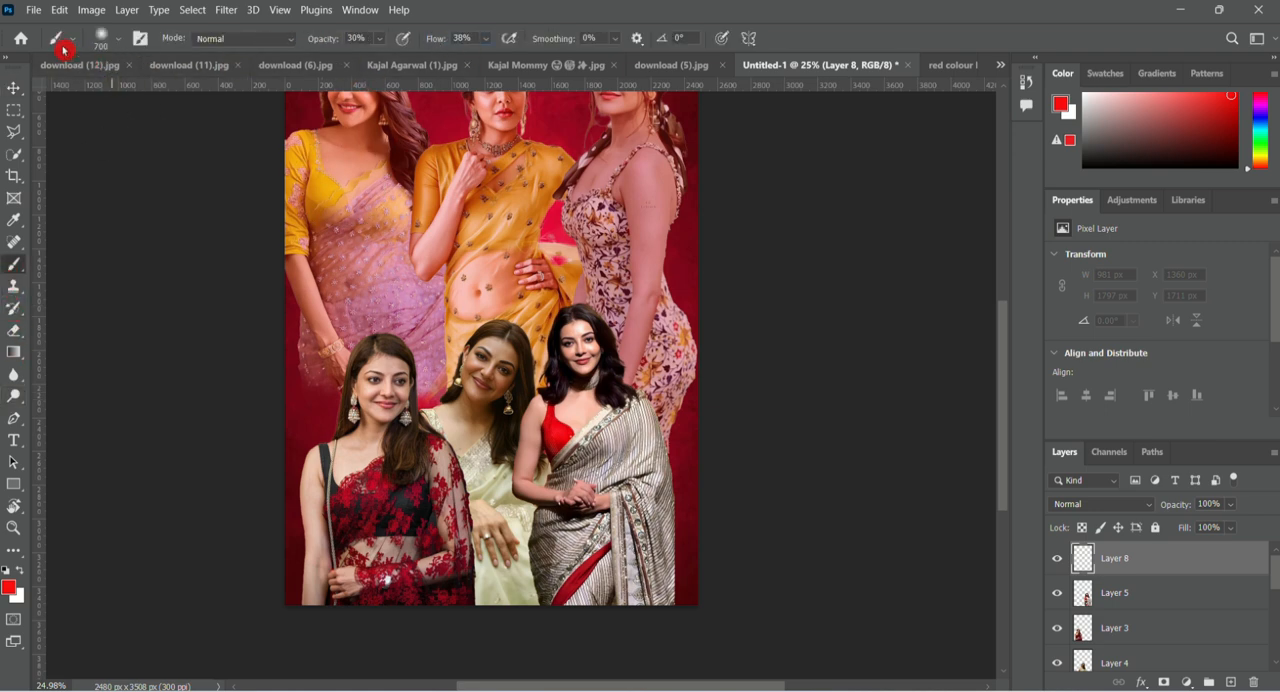
left_click_drag(384, 129, 446, 121)
mouse_move(300, 598)
left_mouse_down()
mouse_move(367, 620)
mouse_move(325, 592)
mouse_move(463, 644)
mouse_move(310, 604)
mouse_move(408, 636)
mouse_move(308, 613)
mouse_move(366, 630)
mouse_move(307, 604)
mouse_move(586, 629)
mouse_move(481, 607)
mouse_move(685, 619)
mouse_move(598, 617)
mouse_move(745, 609)
mouse_move(765, 573)
mouse_move(647, 637)
mouse_move(696, 583)
mouse_move(640, 620)
mouse_move(688, 590)
mouse_move(591, 609)
mouse_move(598, 588)
mouse_move(517, 598)
mouse_move(528, 595)
mouse_move(404, 621)
mouse_move(466, 585)
mouse_move(267, 594)
mouse_move(270, 573)
mouse_move(301, 592)
mouse_move(296, 561)
mouse_move(303, 583)
mouse_move(430, 621)
mouse_move(415, 597)
mouse_move(630, 605)
mouse_move(700, 583)
mouse_move(692, 574)
mouse_move(735, 601)
mouse_move(686, 581)
mouse_move(679, 597)
mouse_move(631, 609)
mouse_move(434, 620)
mouse_move(440, 575)
mouse_move(330, 594)
mouse_move(276, 535)
mouse_move(295, 506)
mouse_move(311, 549)
mouse_move(372, 584)
mouse_move(581, 634)
mouse_move(528, 575)
mouse_move(782, 669)
mouse_move(437, 558)
mouse_move(349, 562)
mouse_move(640, 599)
left_mouse_up()
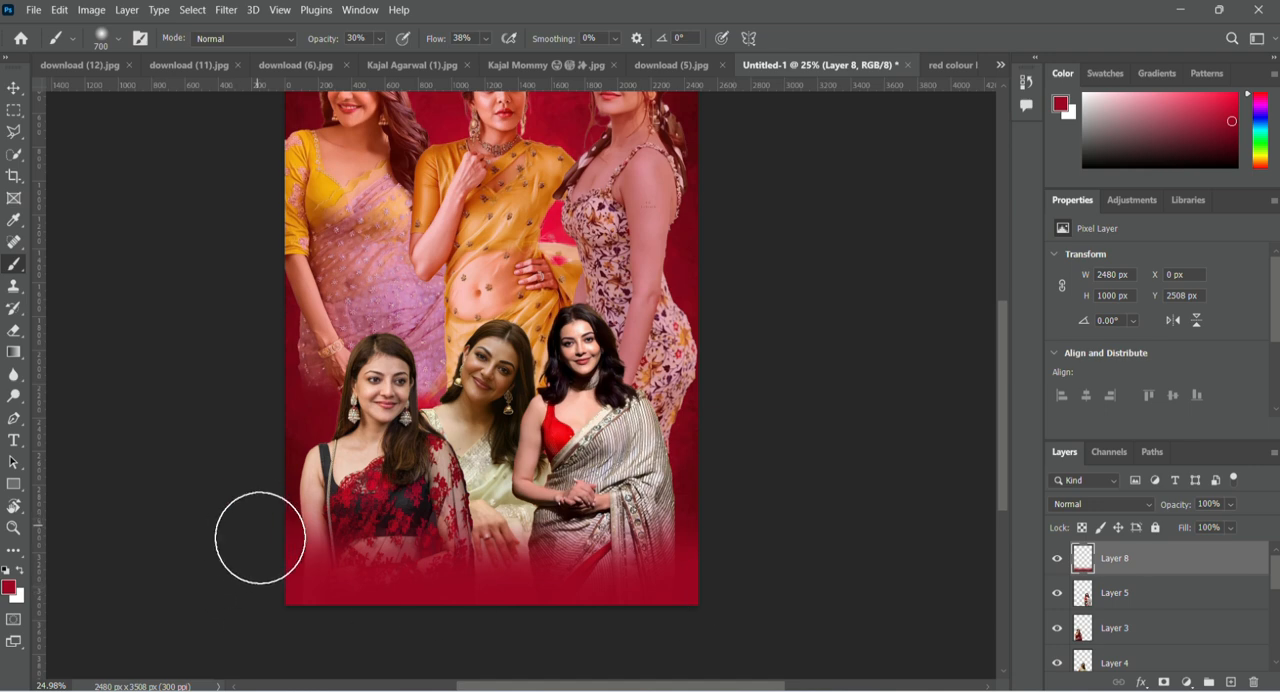
scroll(525, 468, "down", 2)
scroll(519, 474, "up", 3)
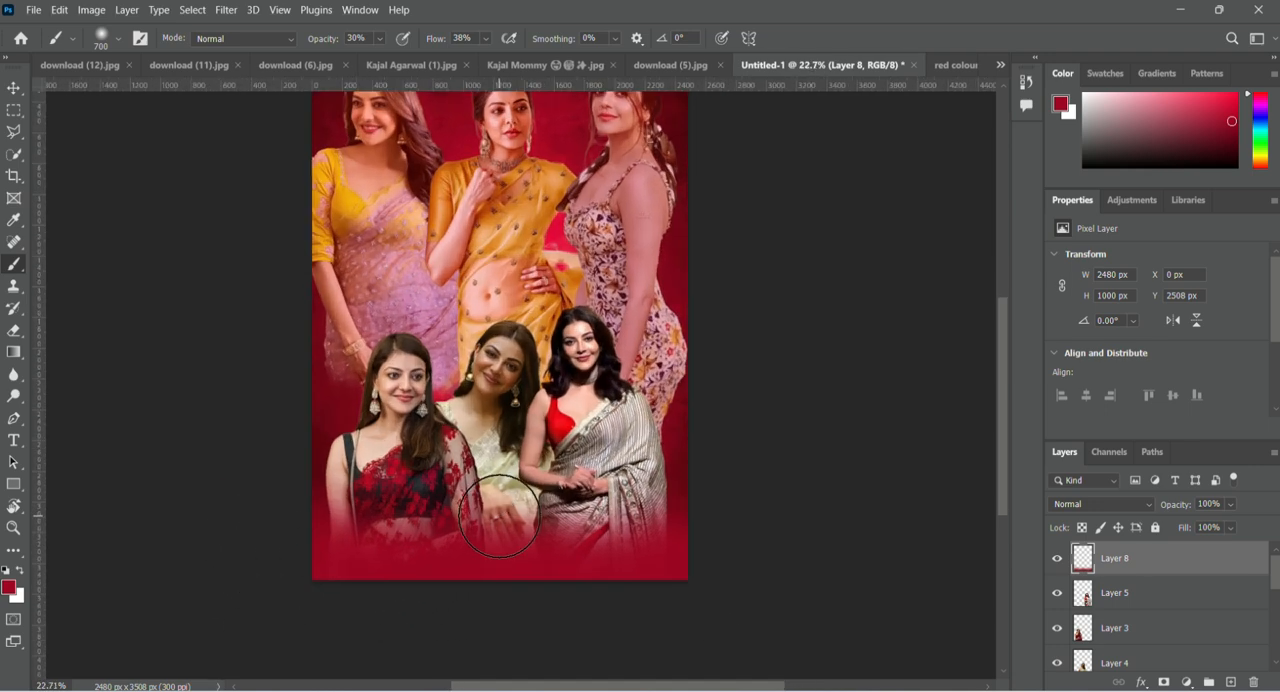
scroll(512, 473, "down", 3)
scroll(445, 293, "up", 2)
Enlarge the front-row middle figure in the cream saree to about 114.9%, keeping her base at the poster's bottom edge.
left_click(14, 90)
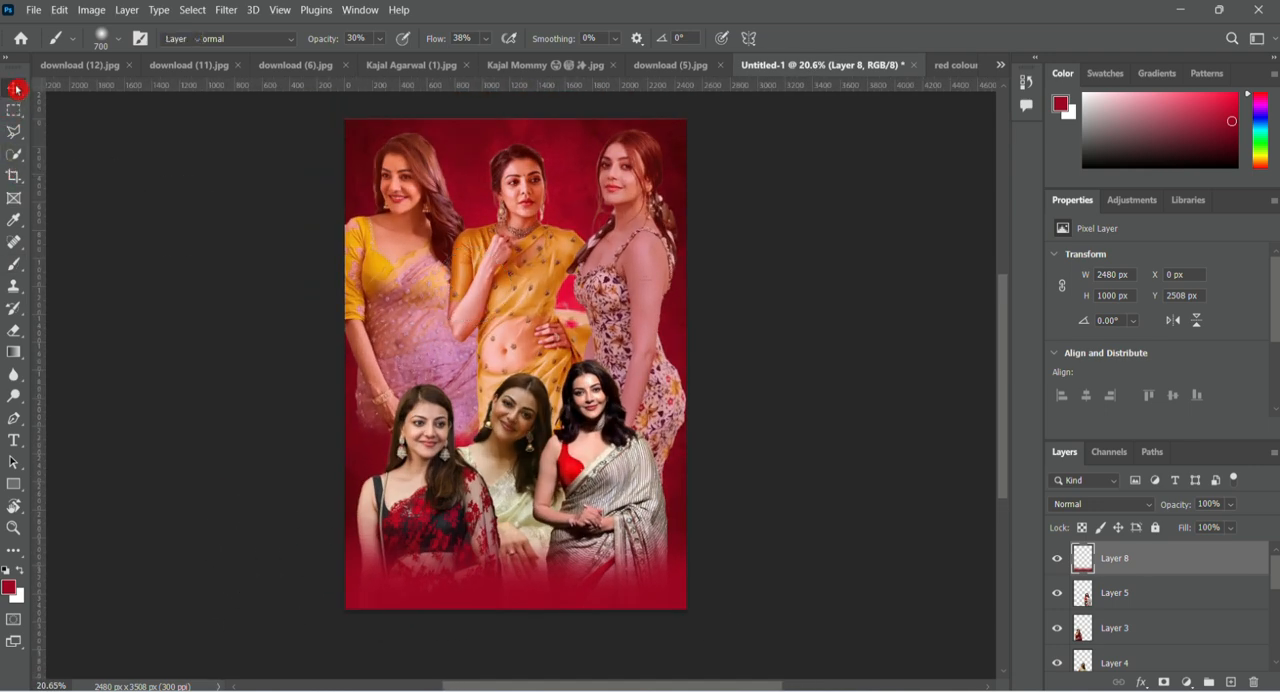
scroll(510, 328, "down", 3)
scroll(507, 475, "up", 5)
left_click(512, 413)
key("ctrl+t")
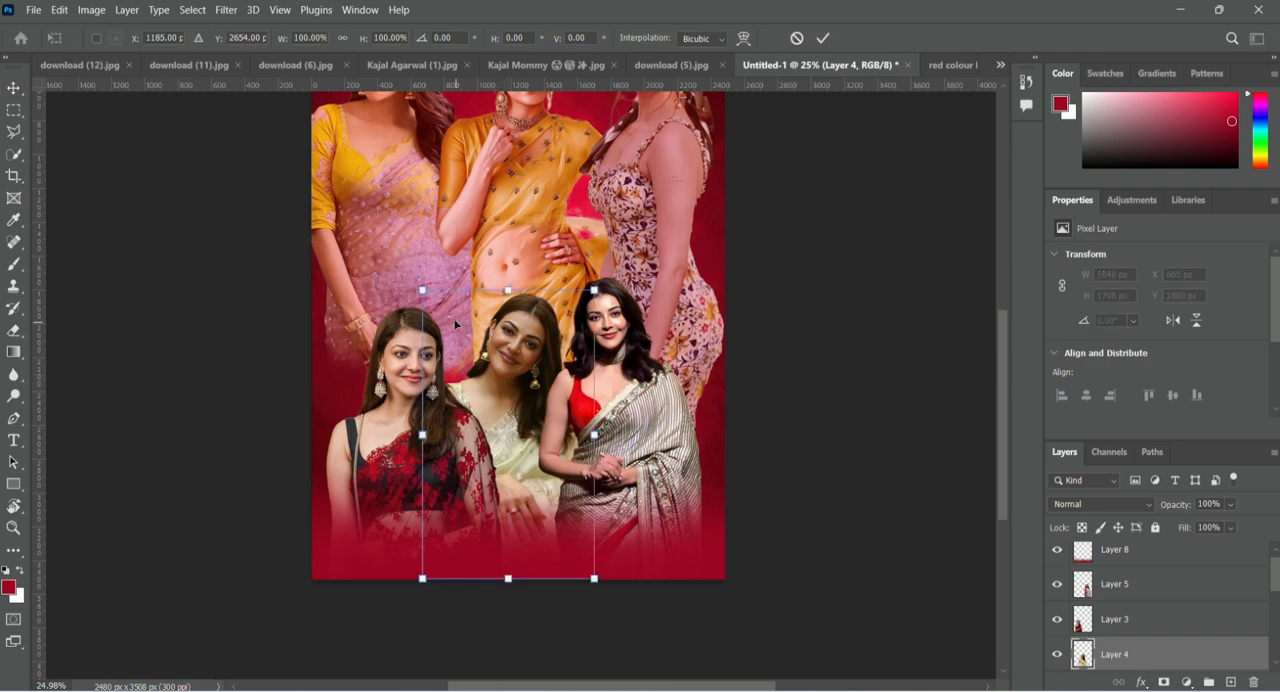
left_click_drag(423, 289, 396, 240)
left_click_drag(485, 338, 487, 340)
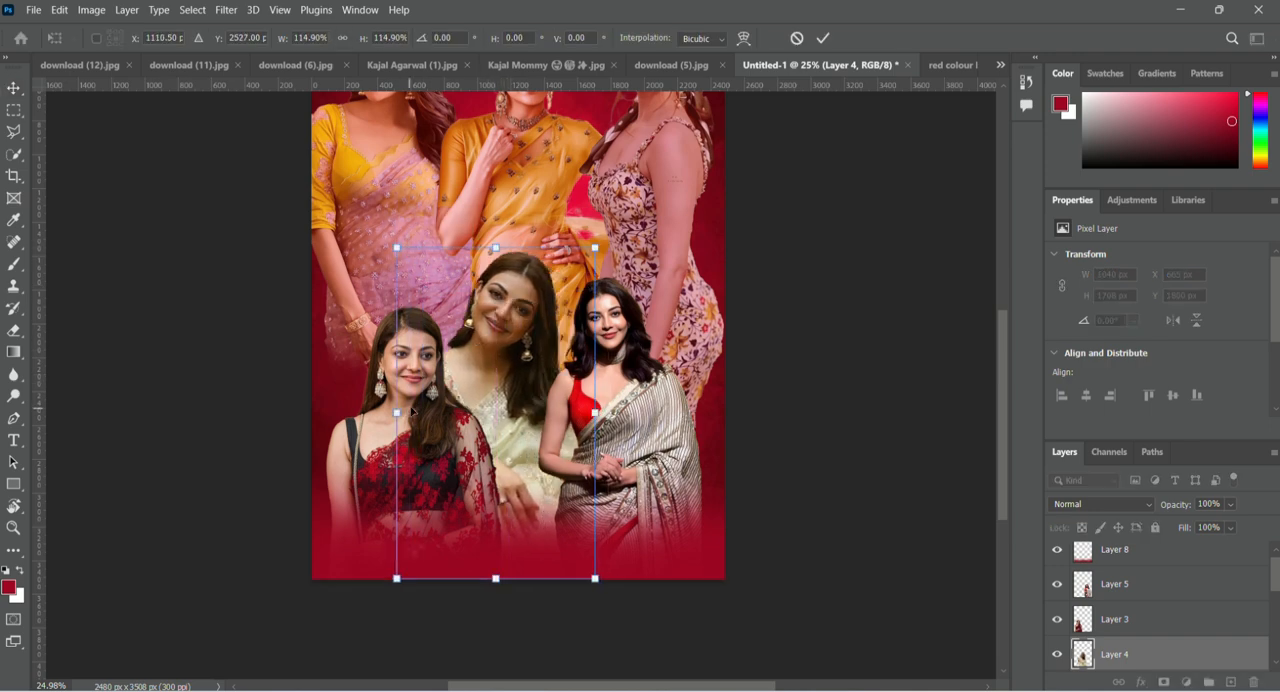
left_click(820, 39)
Enlarge the front-row figure in the red and black saree to about 107.75%, extending her to the poster's left edge.
left_click(410, 430)
key("ctrl+t")
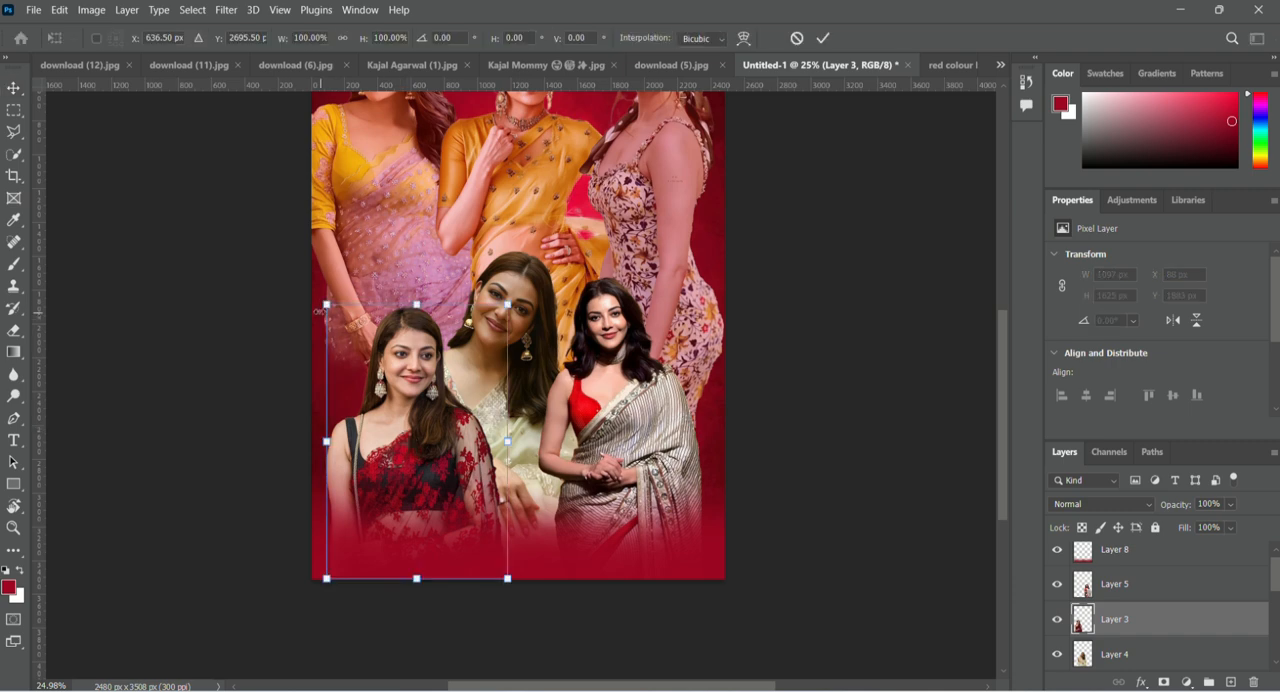
left_click_drag(325, 304, 313, 282)
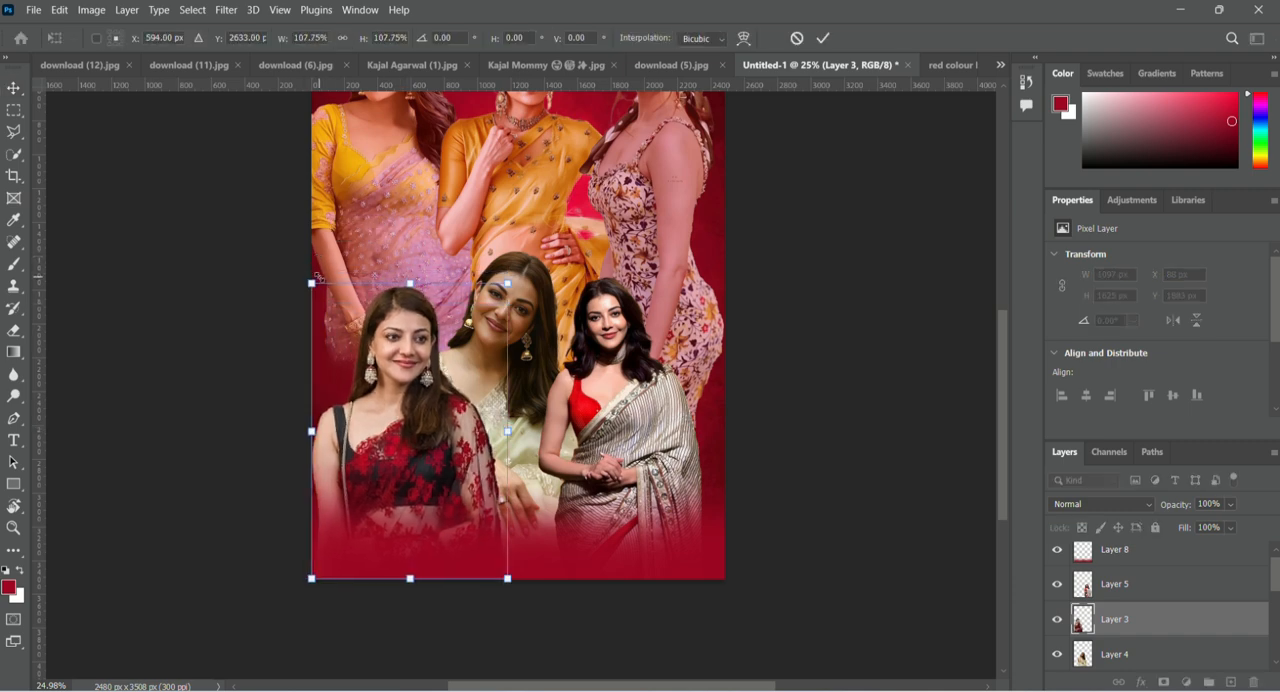
left_click(821, 39)
Enlarge the front-row figure in the striped saree to about 108.77%, growing her up and toward the poster's right edge.
left_click(645, 360)
key("ctrl+t")
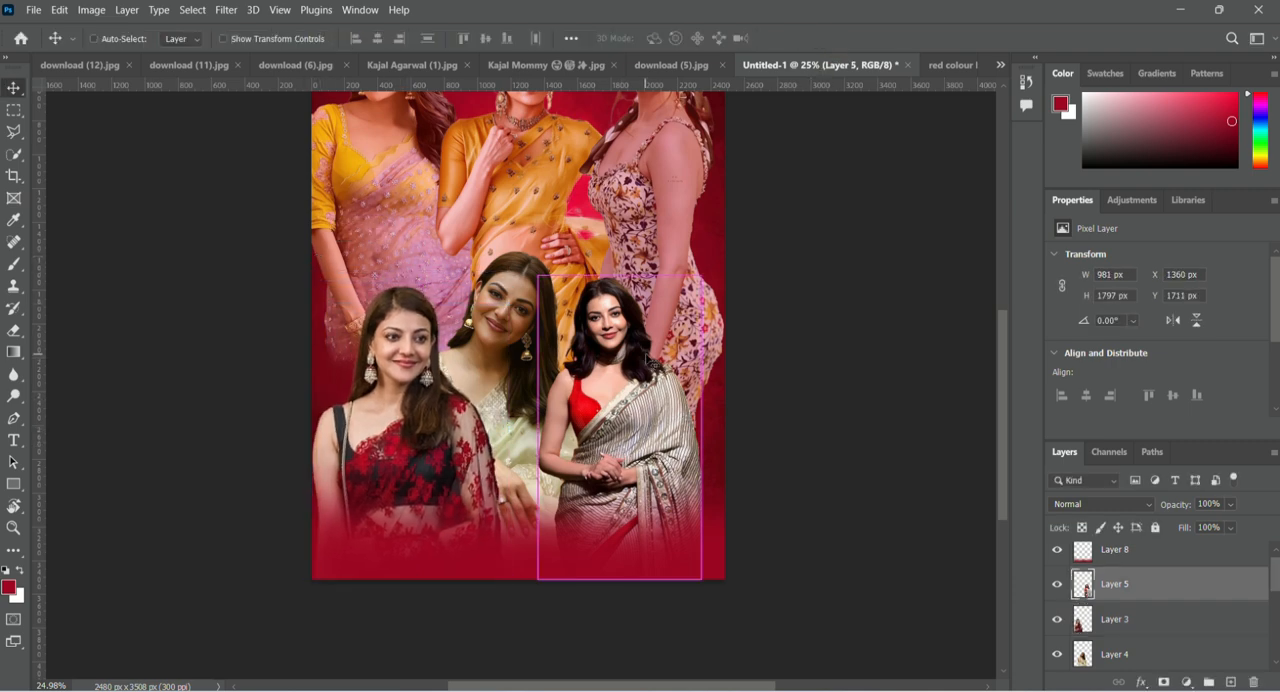
left_click_drag(704, 270, 722, 245)
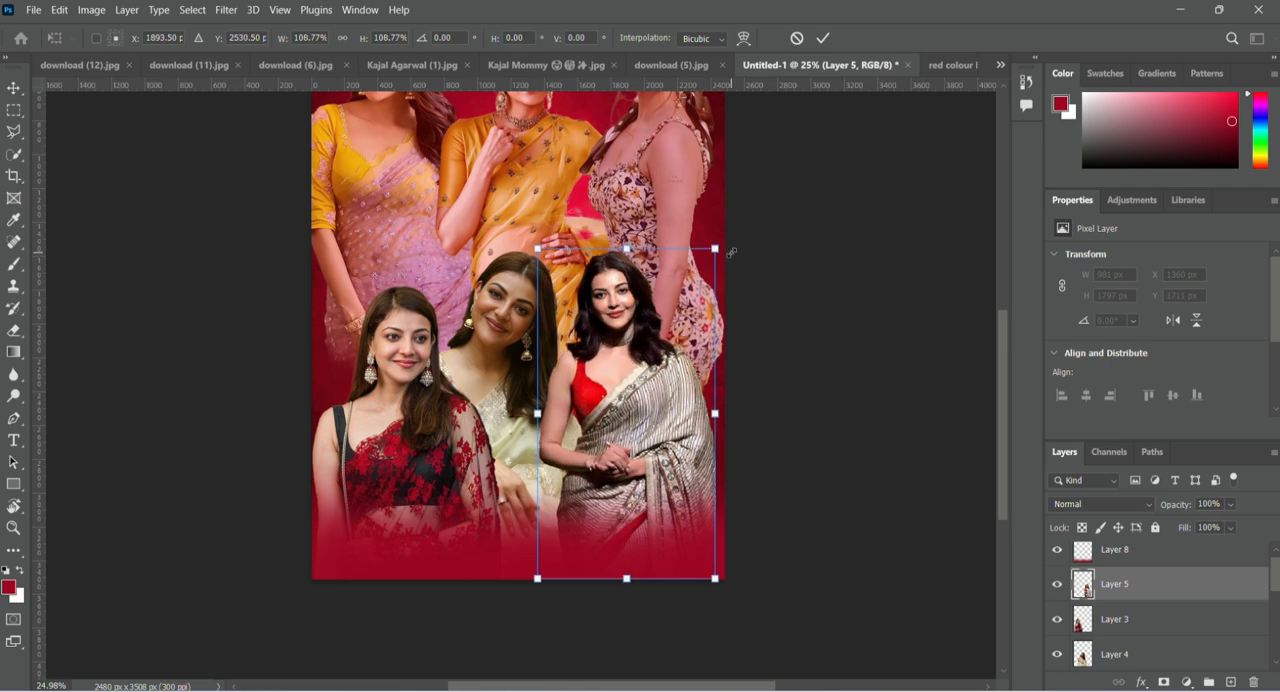
left_click(821, 39)
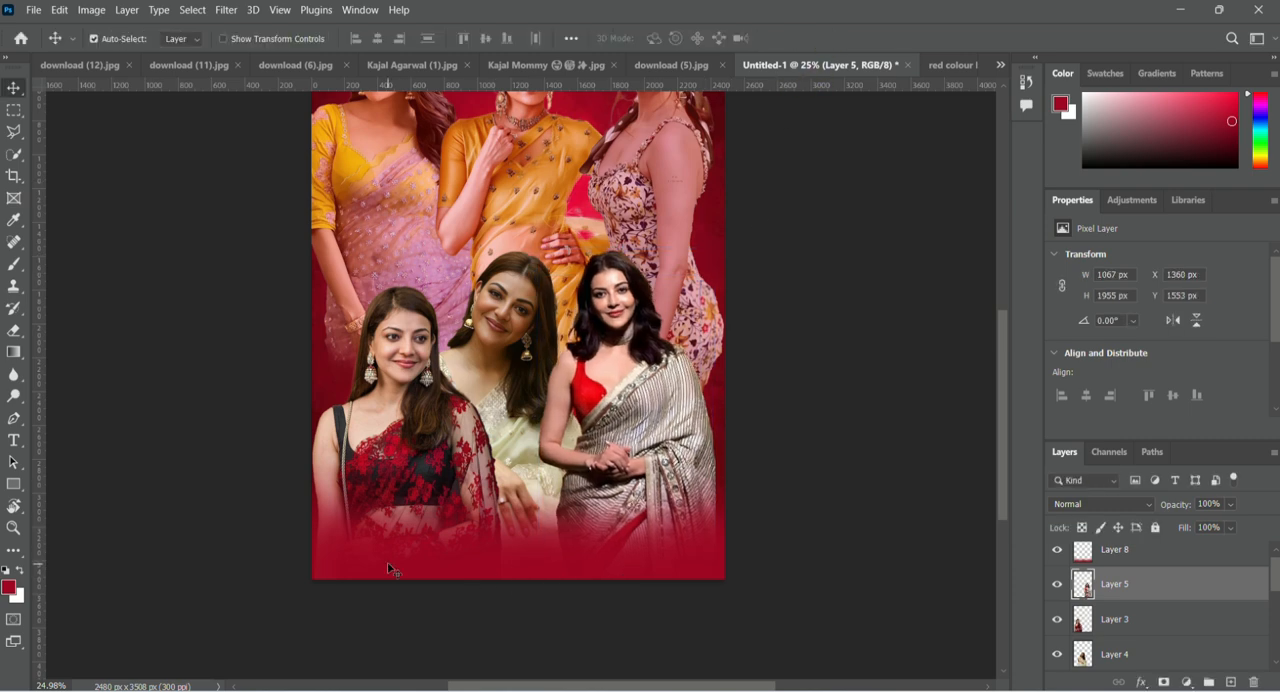
Add the title text "Kajal Aggarwal" and center it across the lower part of the poster.
scroll(512, 440, "down", 3)
scroll(463, 520, "up", 1)
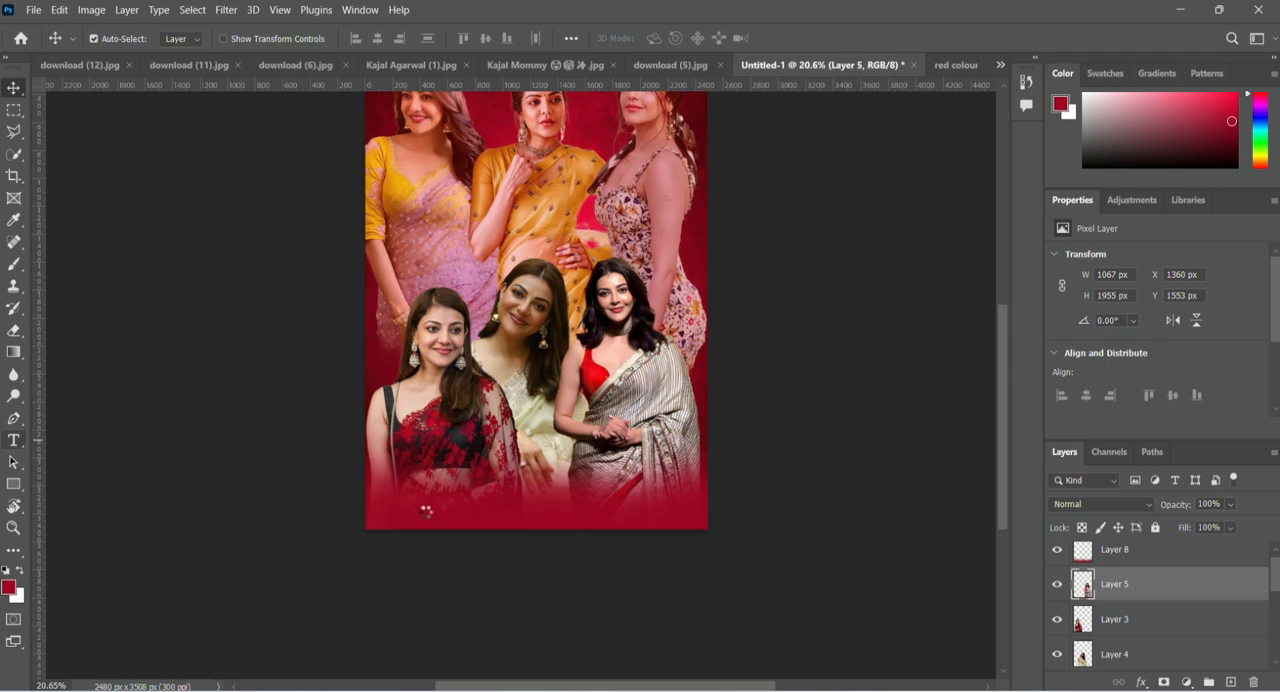
left_click(434, 504)
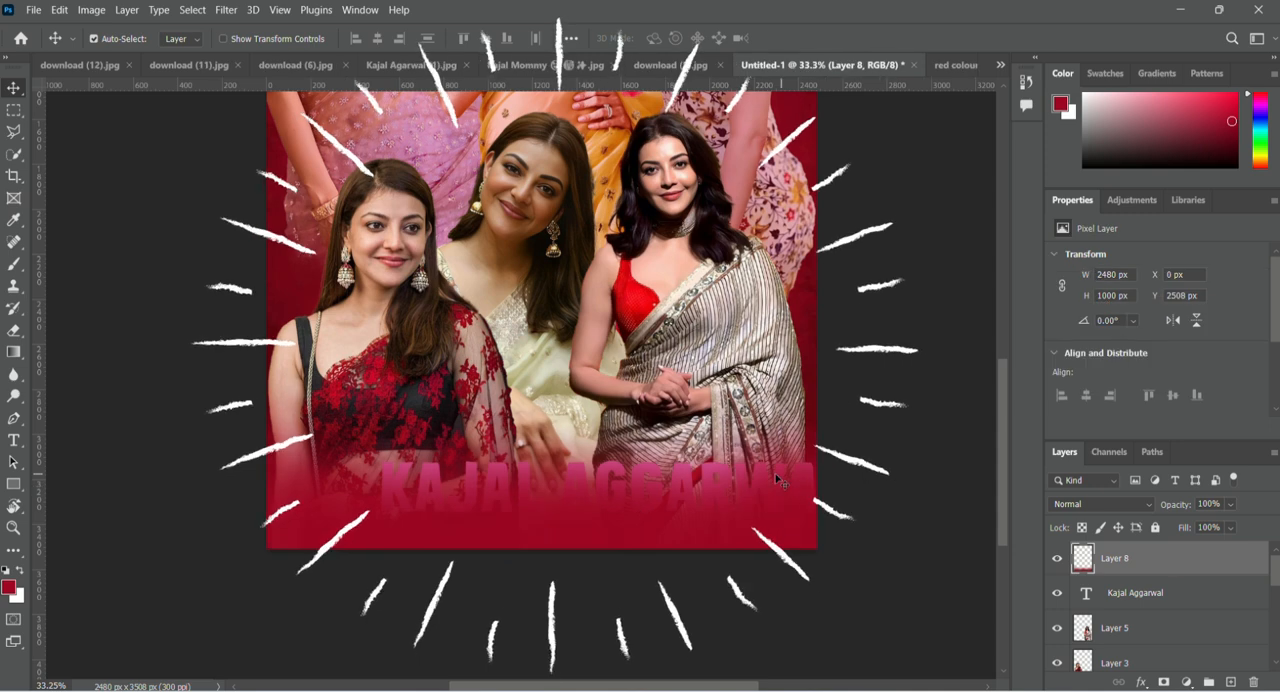
left_click(1251, 591)
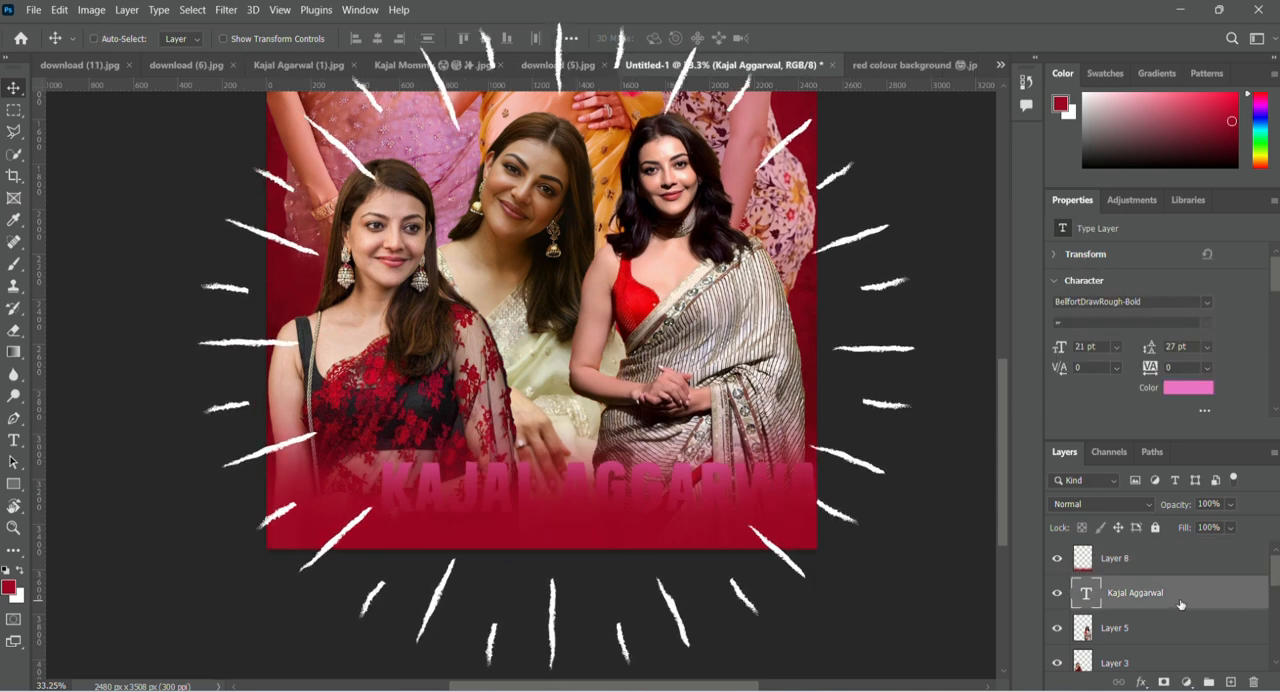
key("ctrl+t")
mouse_move(567, 465)
left_mouse_down()
mouse_move(501, 455)
mouse_move(548, 456)
mouse_move(560, 475)
left_mouse_up()
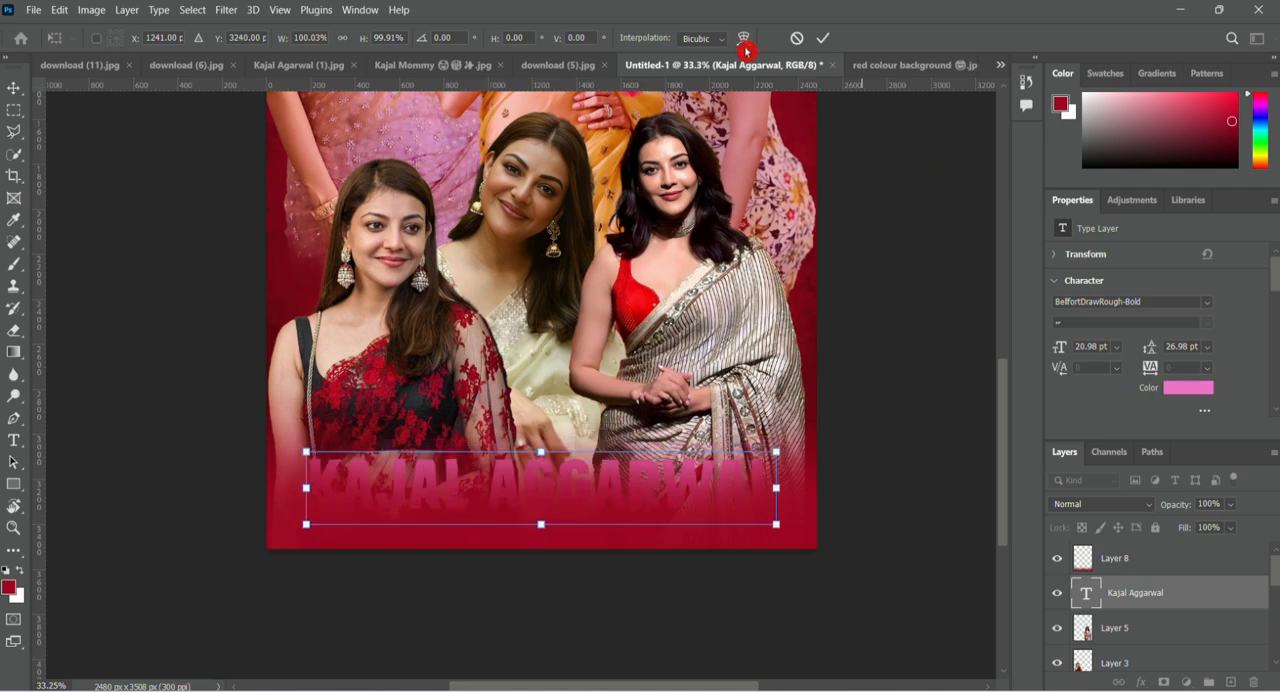
left_click(821, 38)
Set the title's text color to red eb1423 and move its layer above the red fade layer.
left_click(1190, 388)
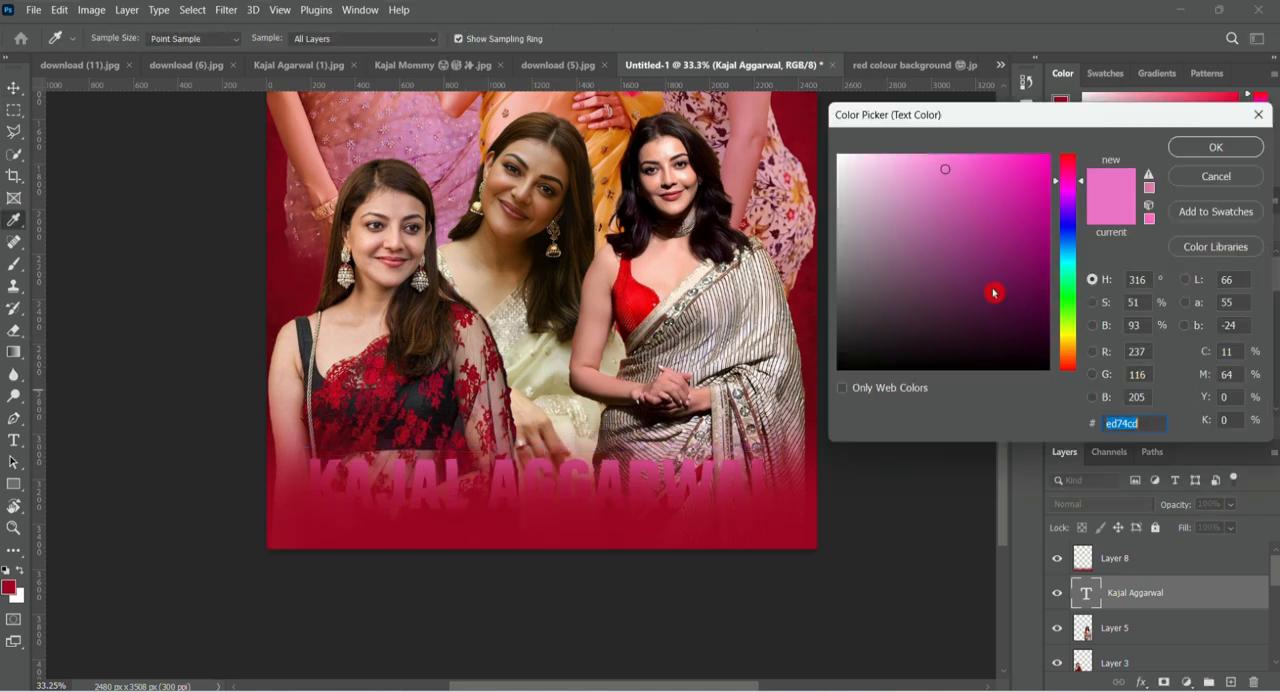
left_click(1012, 201)
left_click(1019, 165)
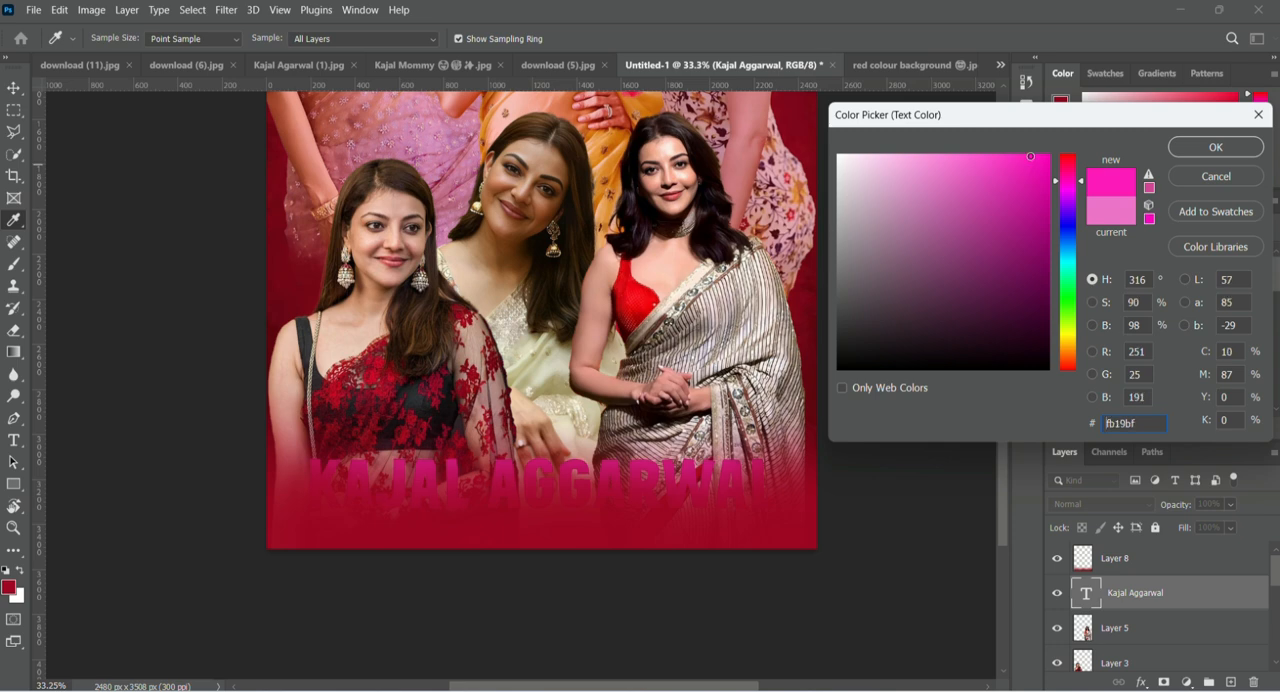
left_click_drag(1072, 183, 1070, 158)
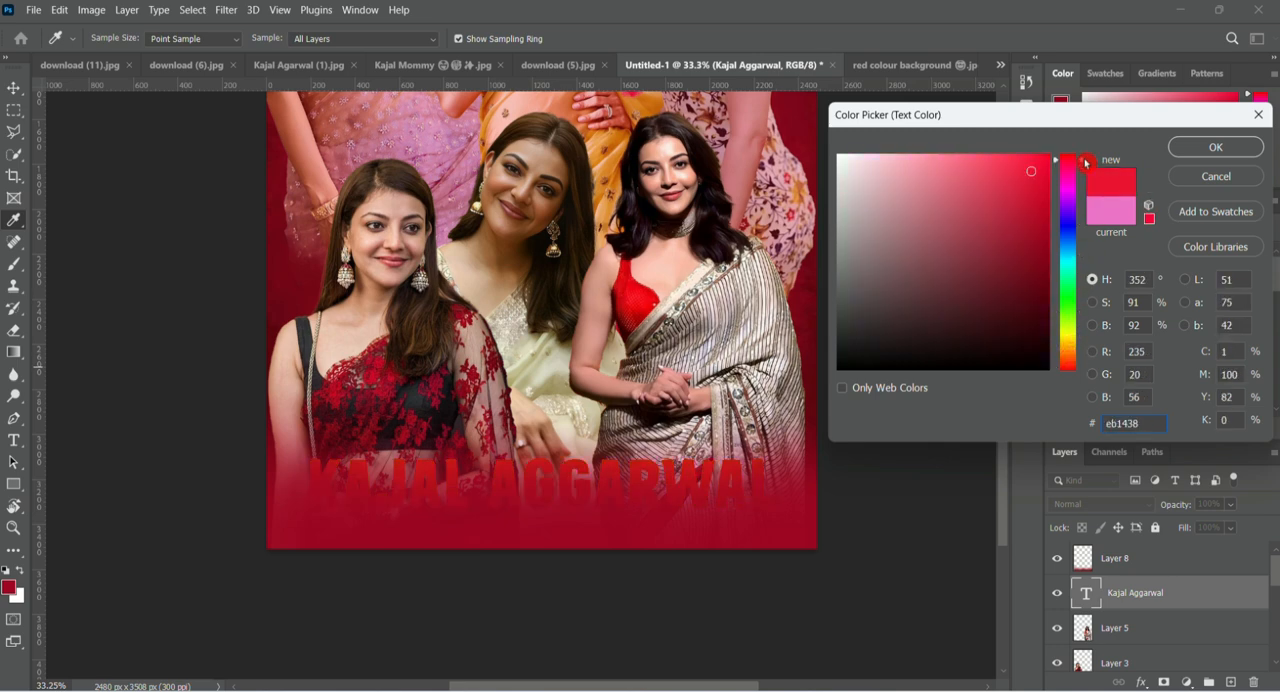
left_click(1192, 149)
left_click_drag(1182, 601, 1178, 560)
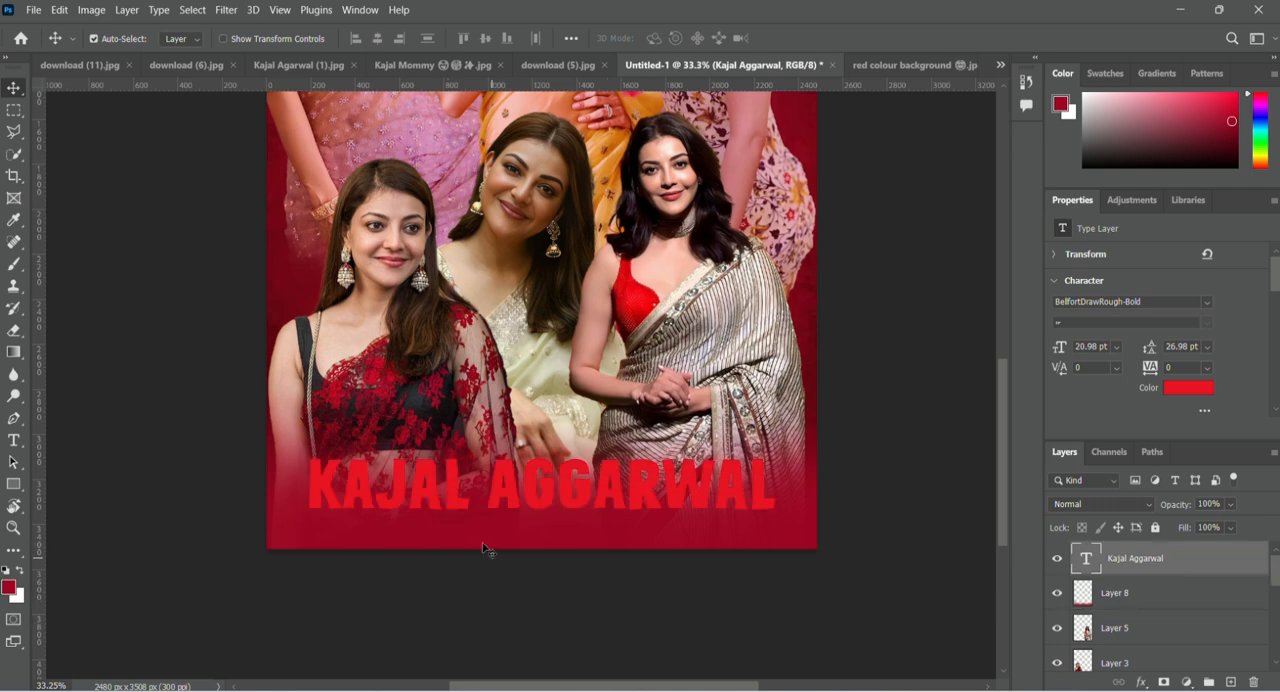
Set the title in Impact Regular at 14 pt and place it in the poster's lower-left corner.
left_click_drag(520, 493, 518, 506)
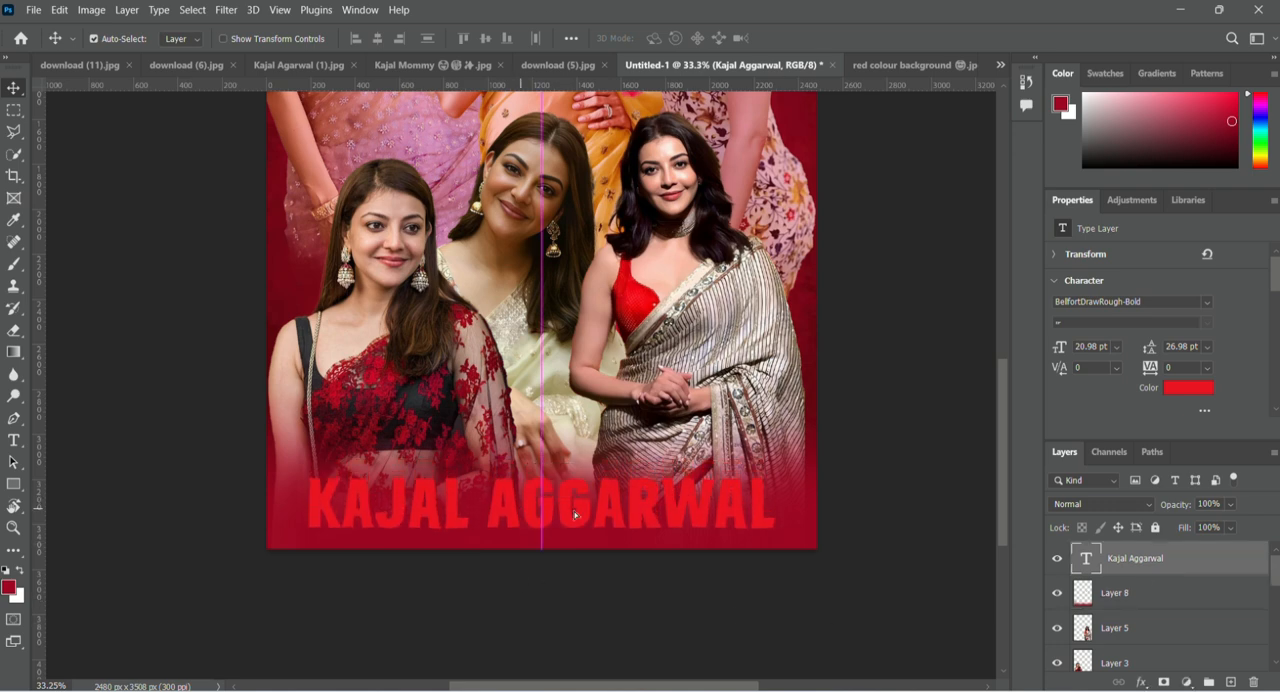
left_click(1122, 305)
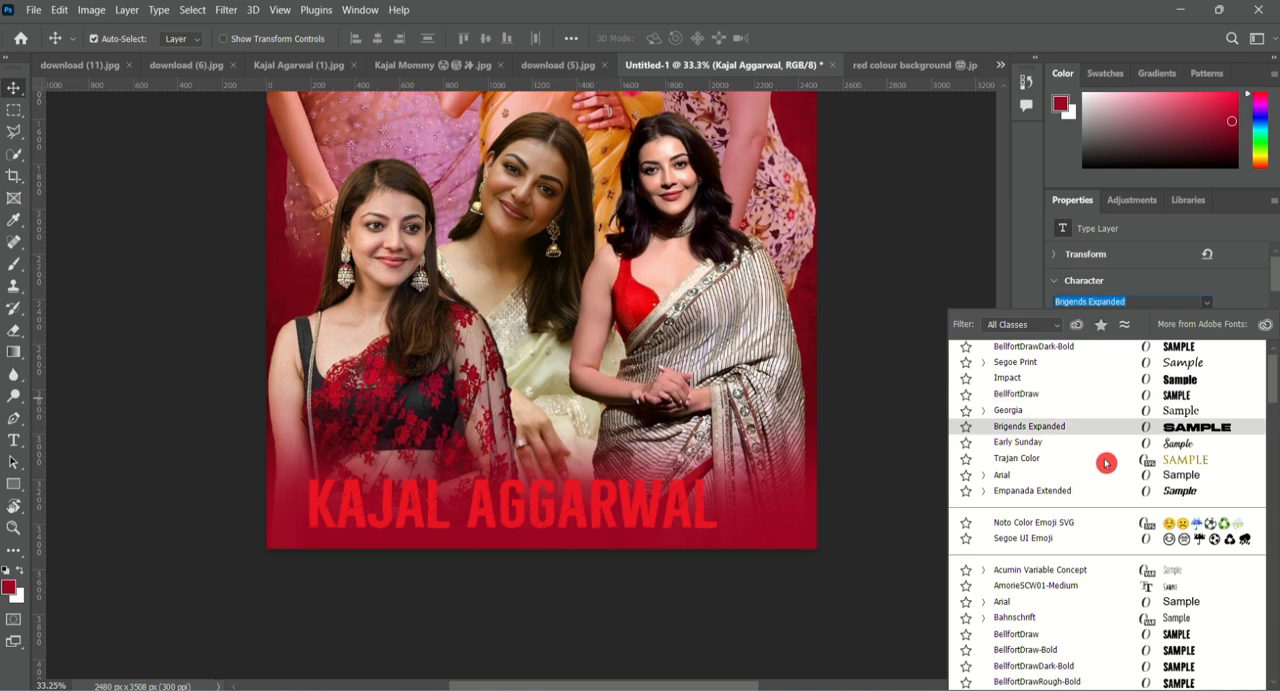
scroll(1087, 608, "down", 1)
scroll(1087, 608, "down", 3)
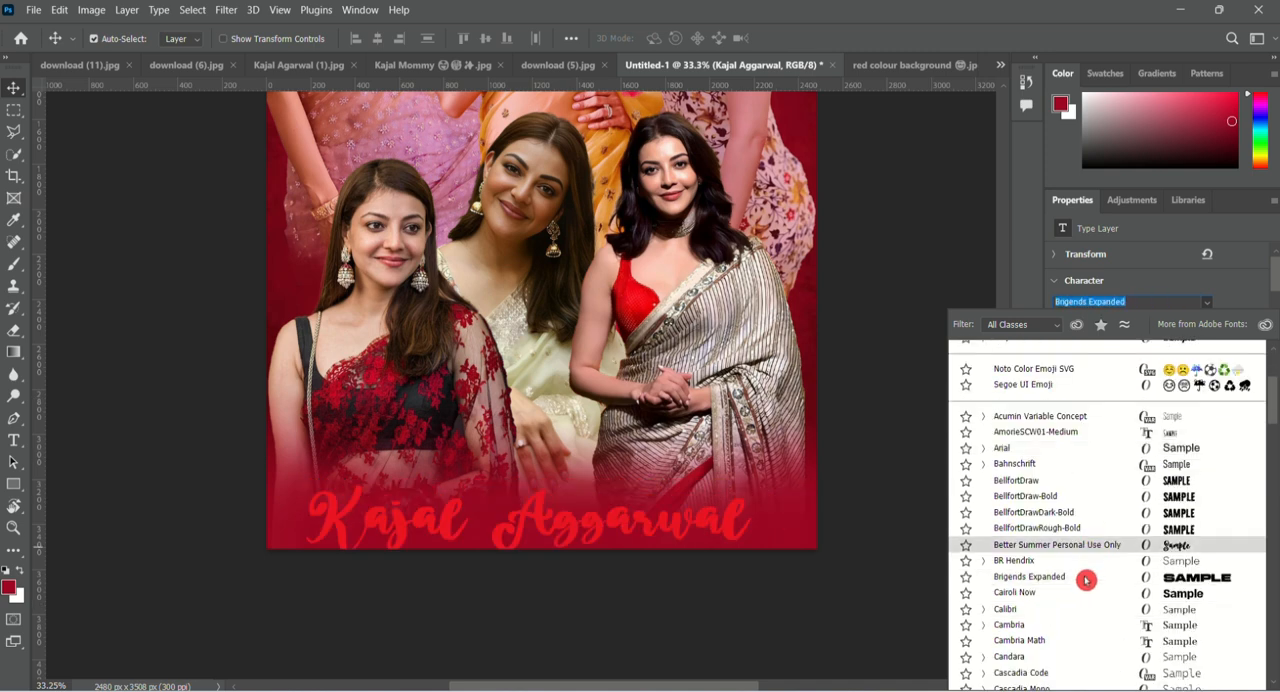
scroll(1085, 598, "down", 5)
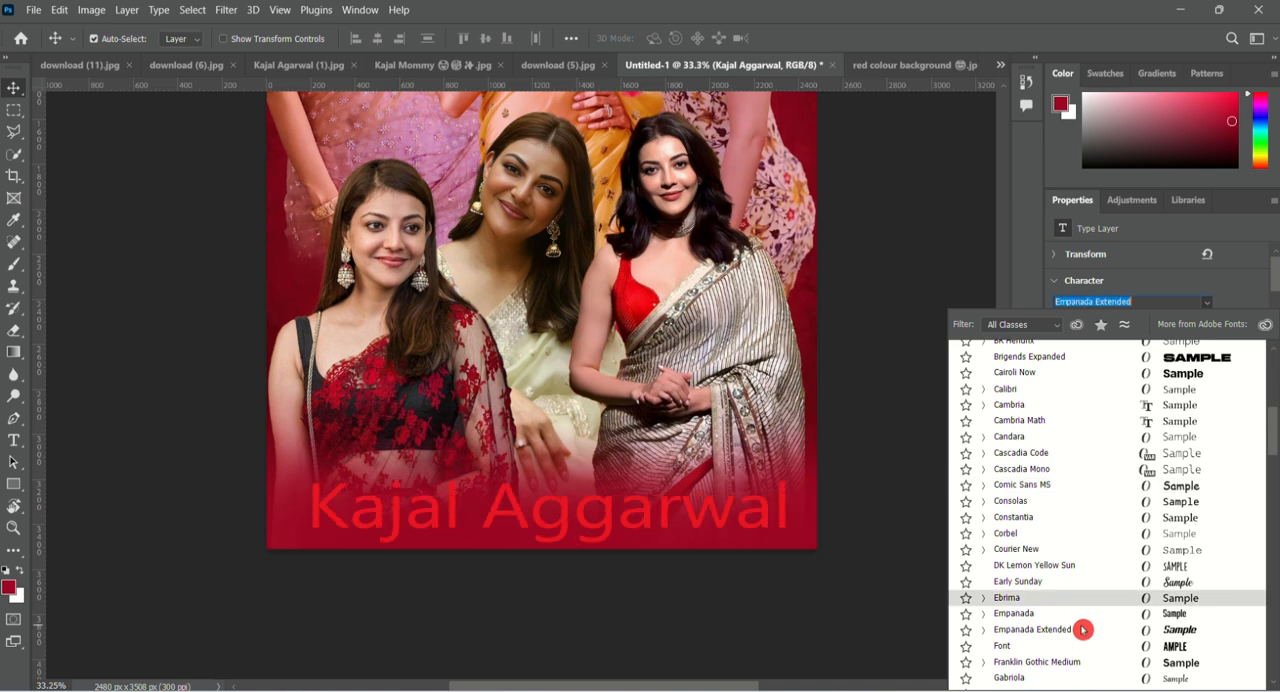
scroll(1083, 629, "down", 2)
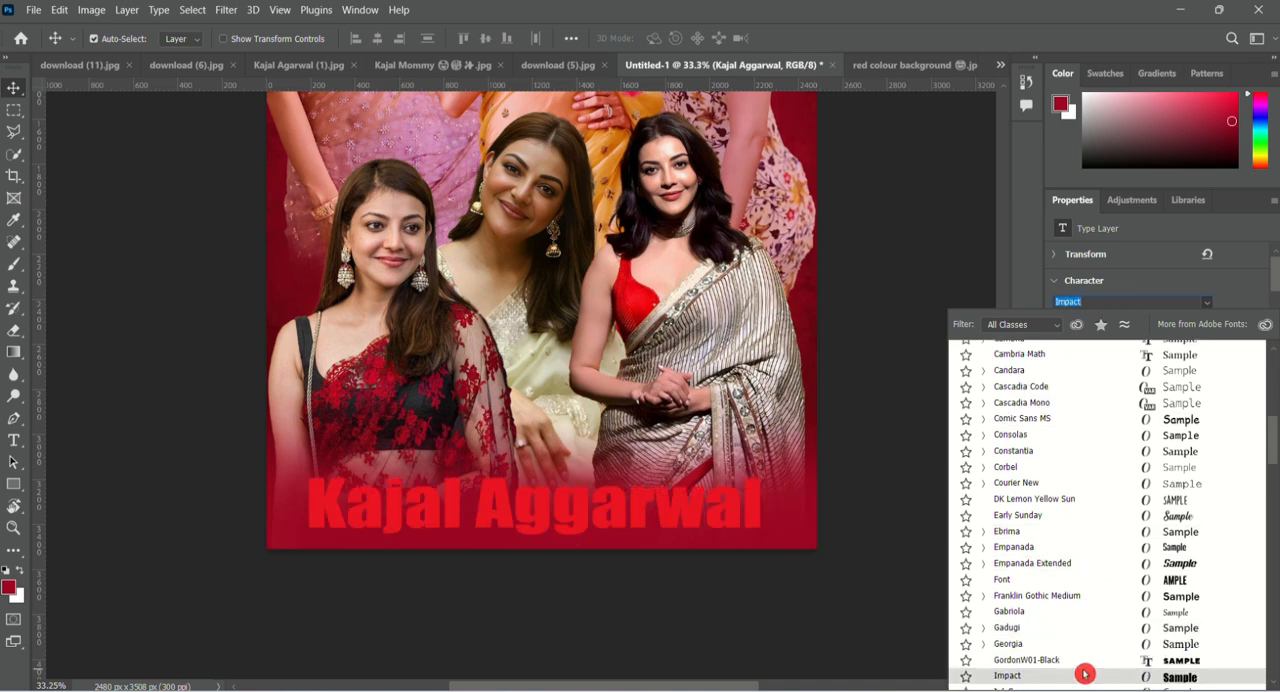
left_click(1085, 674)
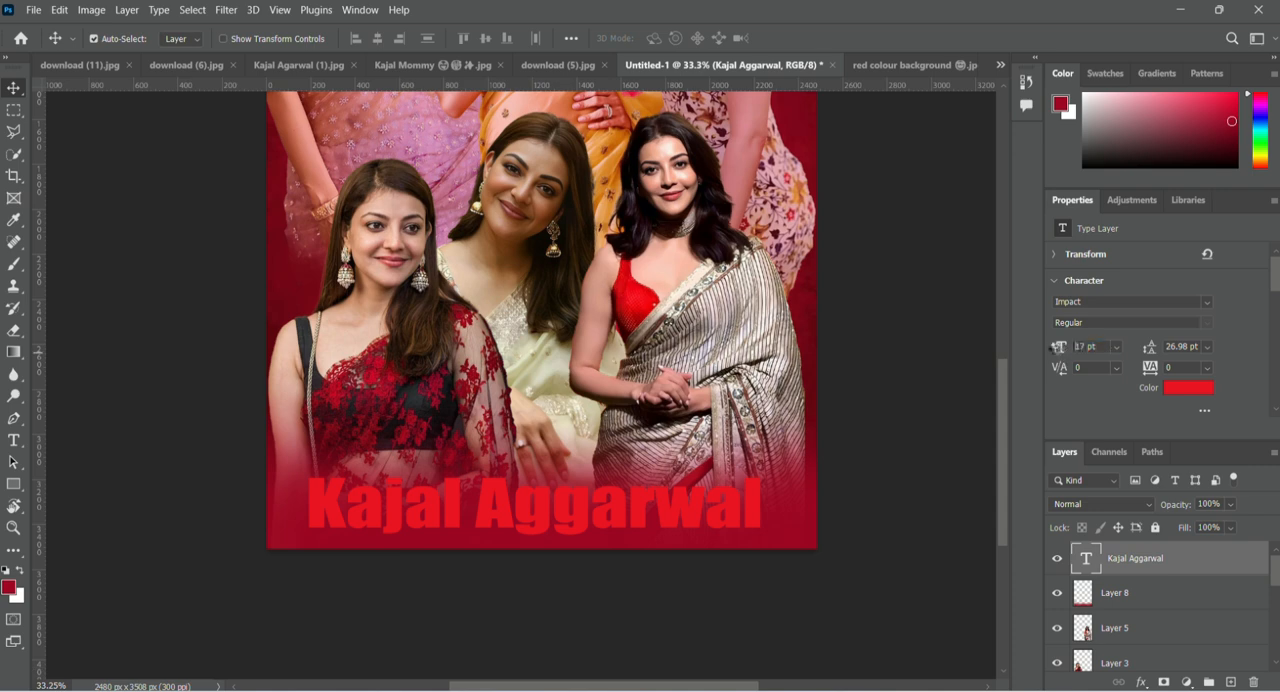
left_click_drag(1057, 347, 1054, 347)
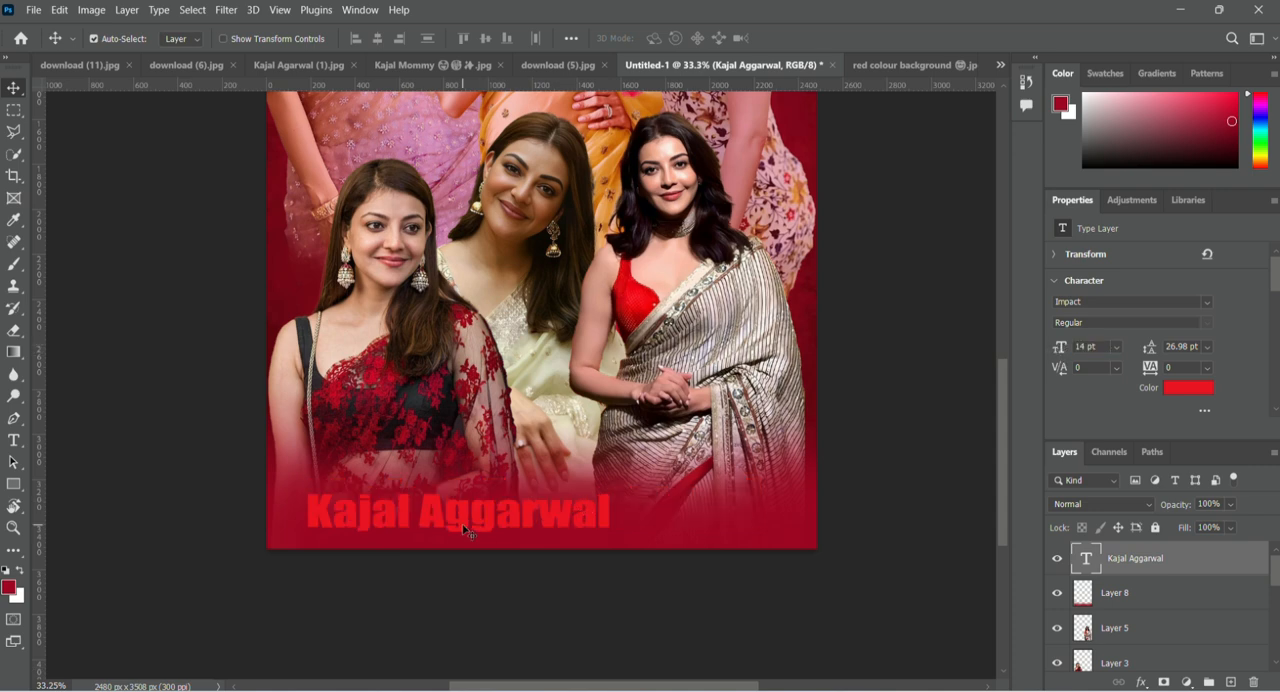
left_click_drag(465, 530, 441, 530)
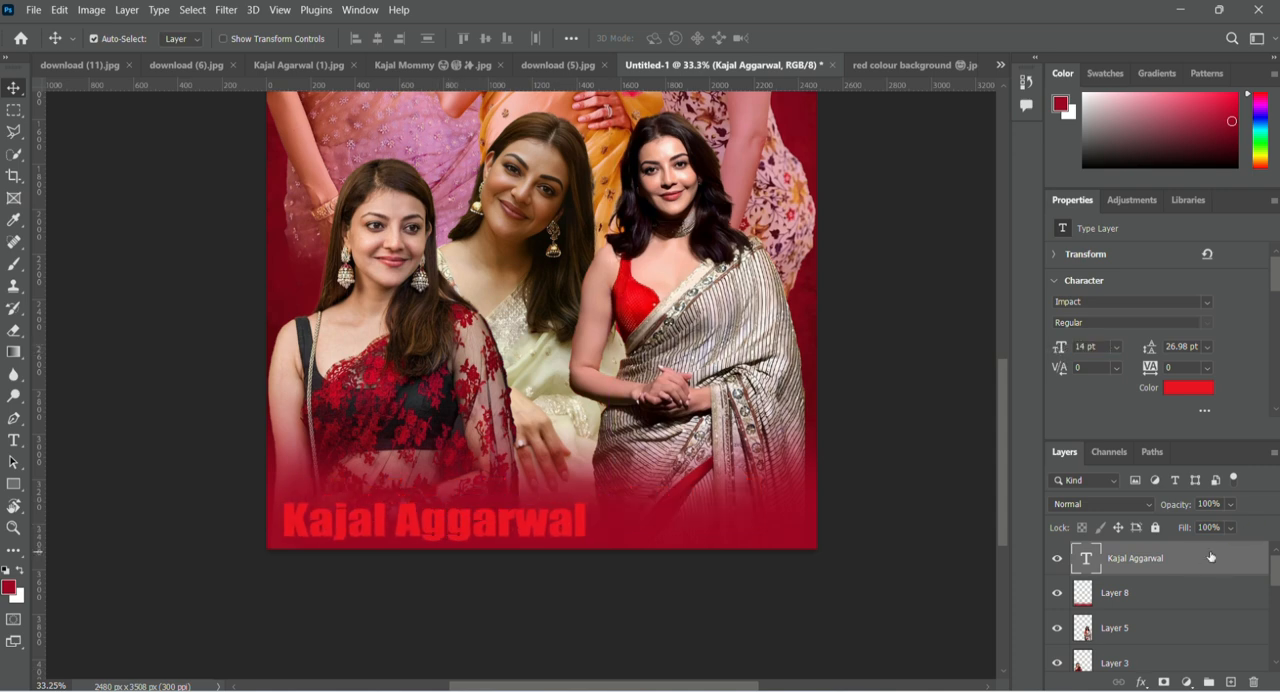
Apply Stroke, Inner Shadow and Inner Glow effects to the title's text layer.
double_click(1142, 562)
left_click(644, 197)
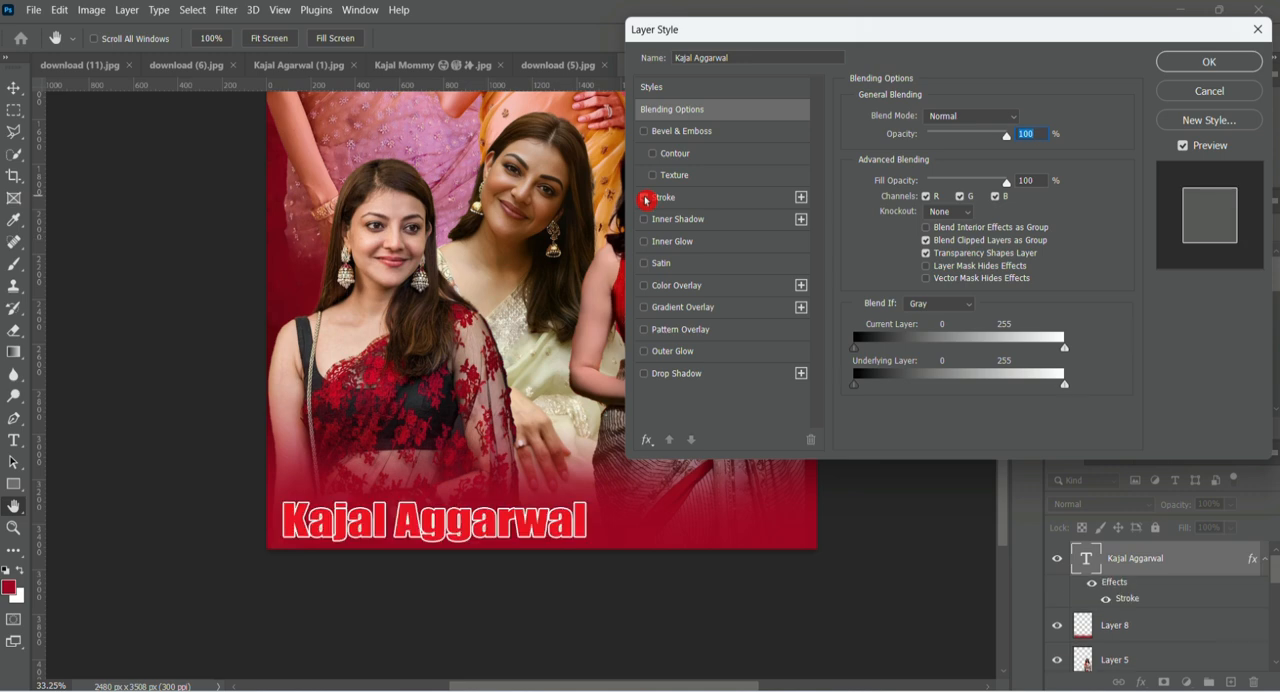
left_click(645, 219)
left_click(645, 242)
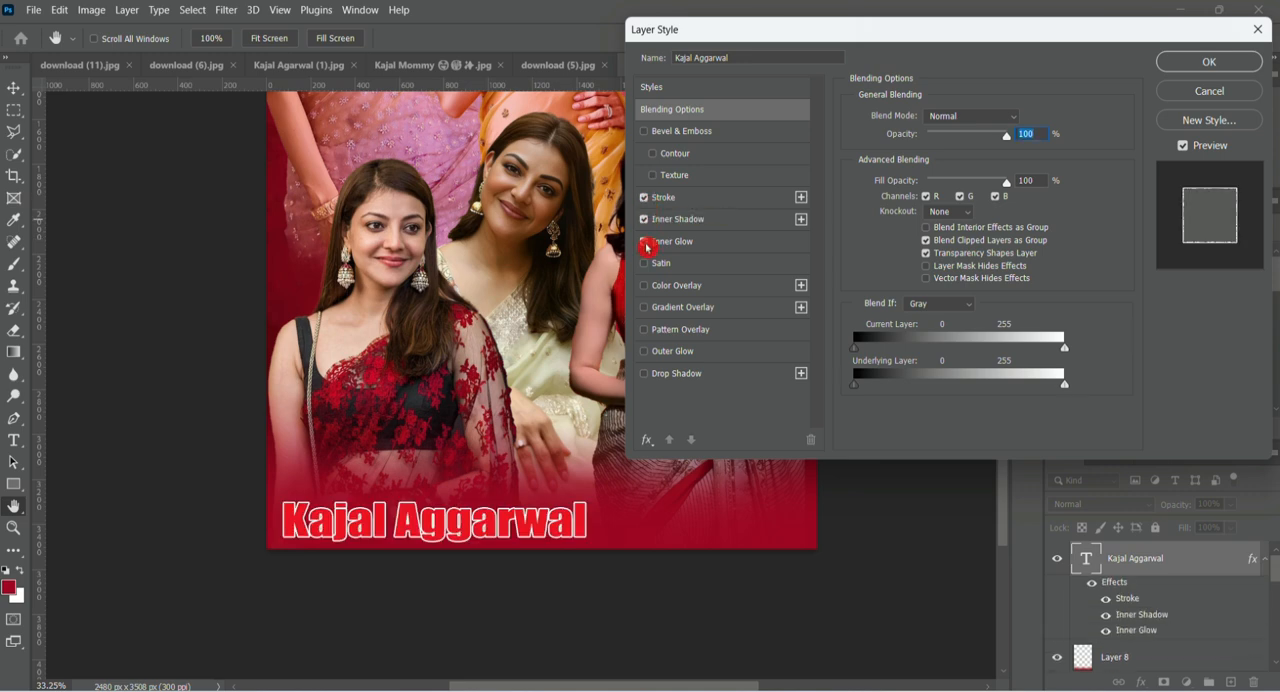
Add a Drop Shadow to the title at 79% opacity, with 18 px distance, 45% spread and 27 px size, and apply the layer style.
left_click(640, 373)
left_click_drag(958, 190, 925, 218)
left_click_drag(970, 232, 947, 199)
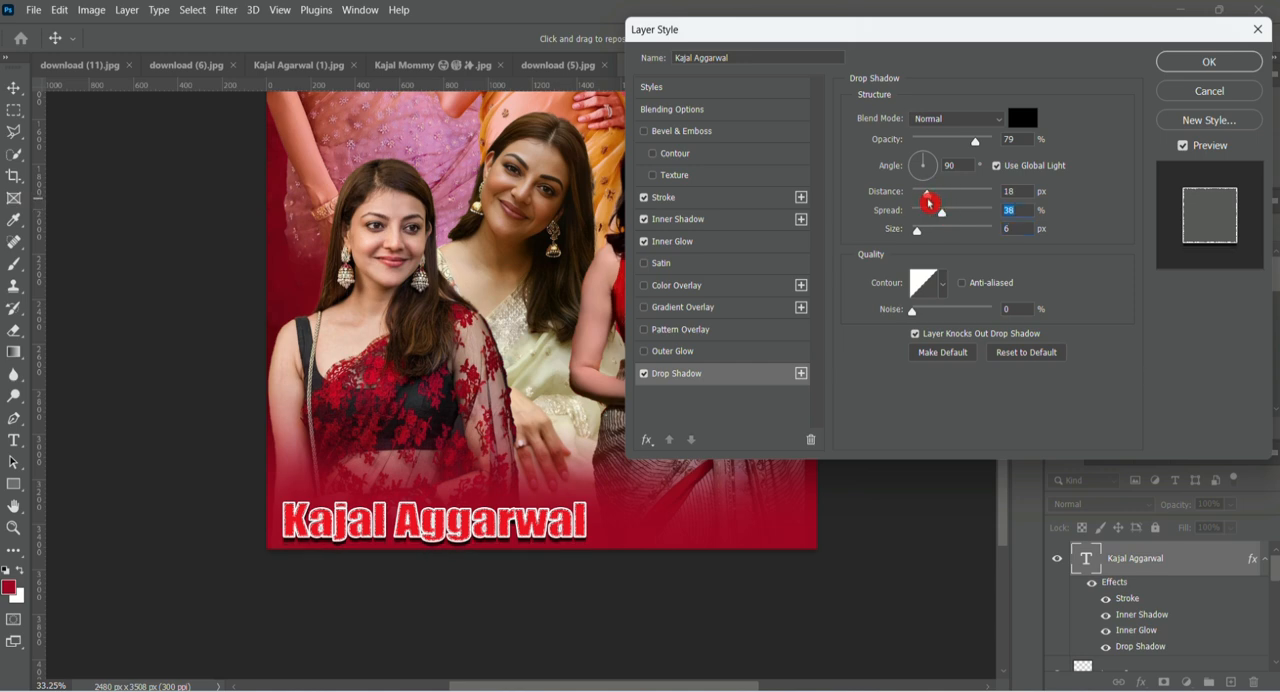
left_click(947, 211)
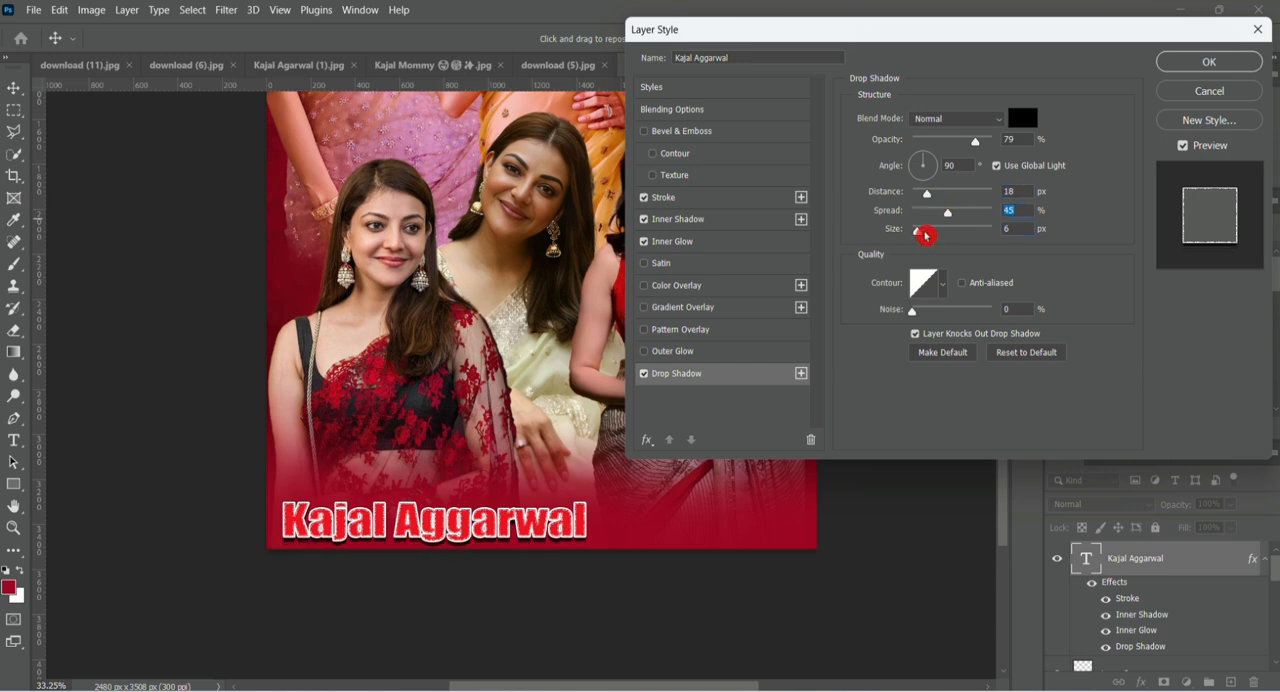
left_click_drag(922, 234, 926, 234)
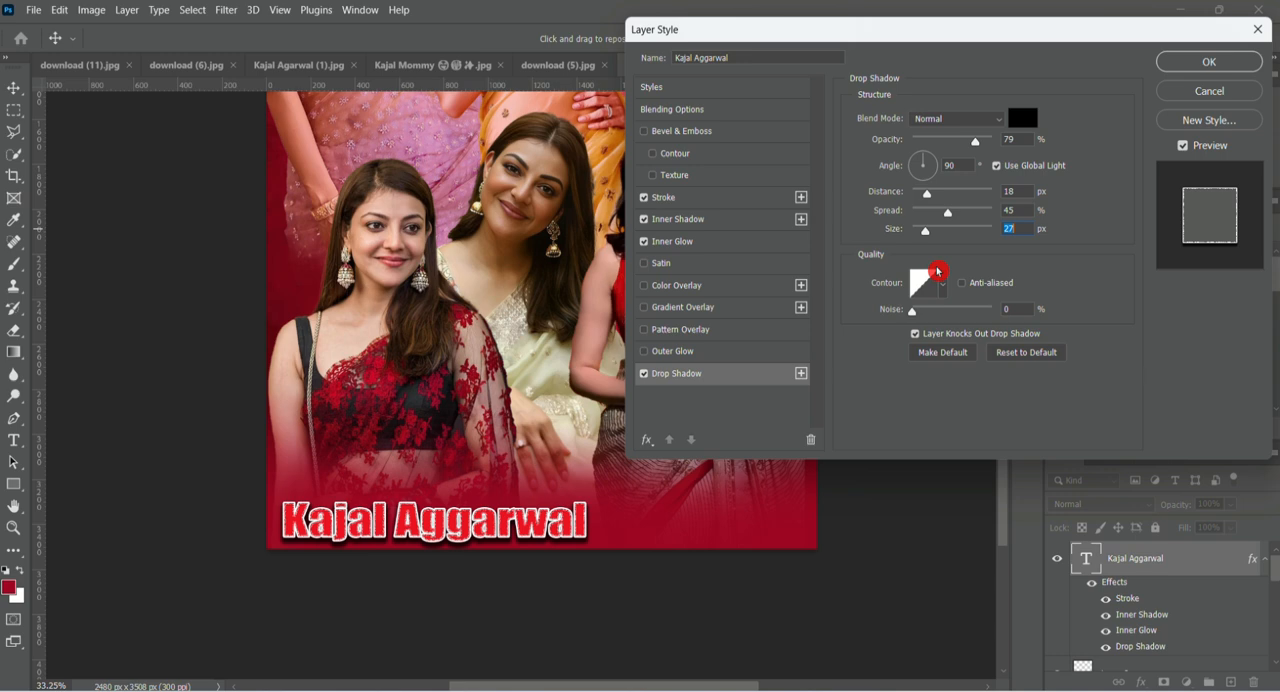
left_click(1244, 52)
scroll(537, 390, "down", 3)
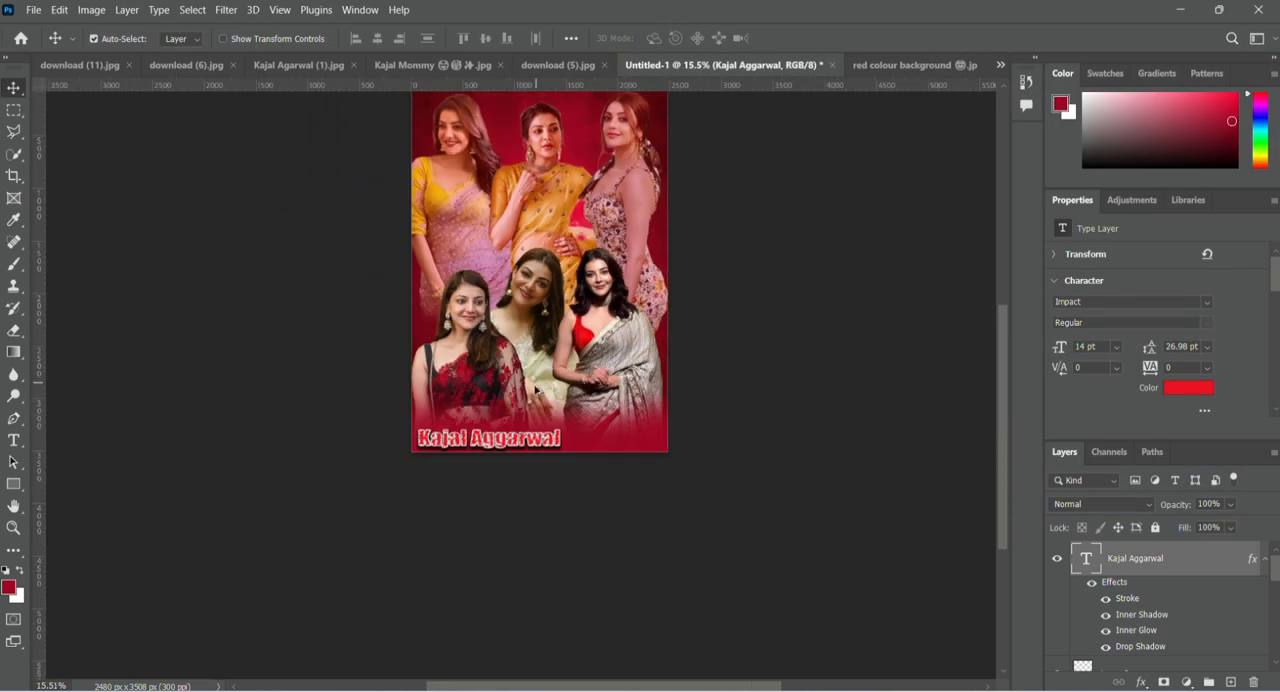
scroll(536, 388, "up", 2)
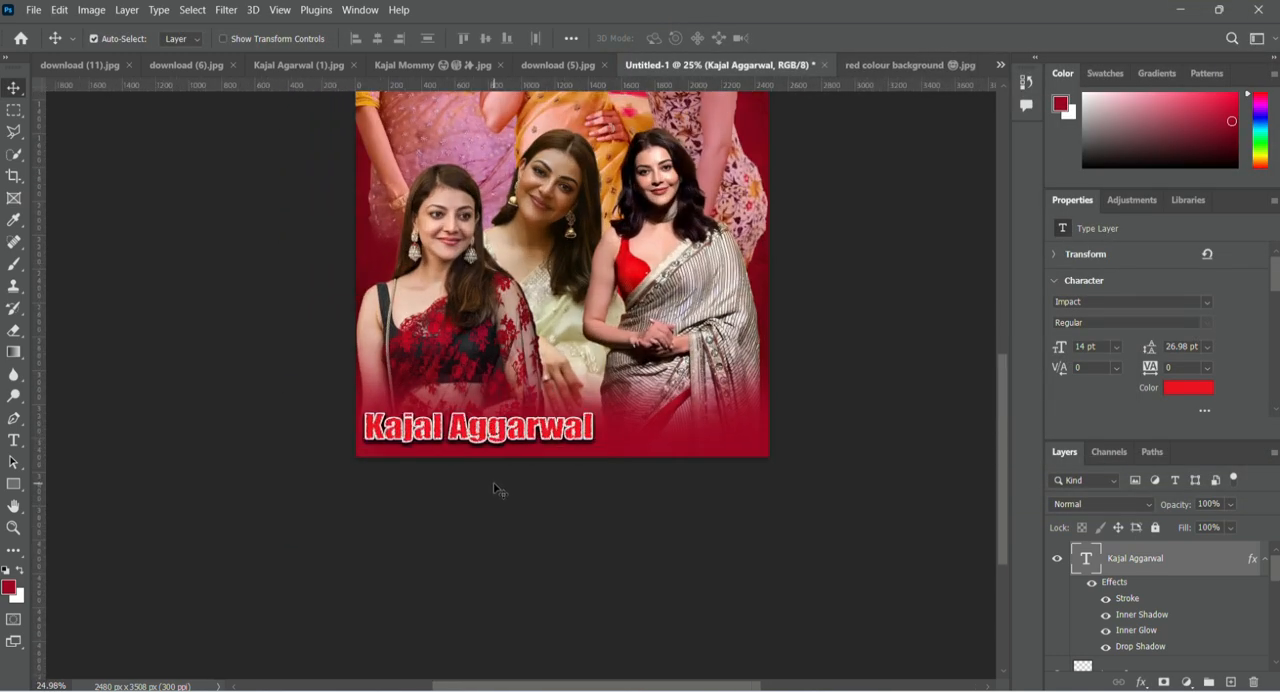
left_click(497, 489)
scroll(551, 477, "down", 4)
scroll(540, 460, "up", 3)
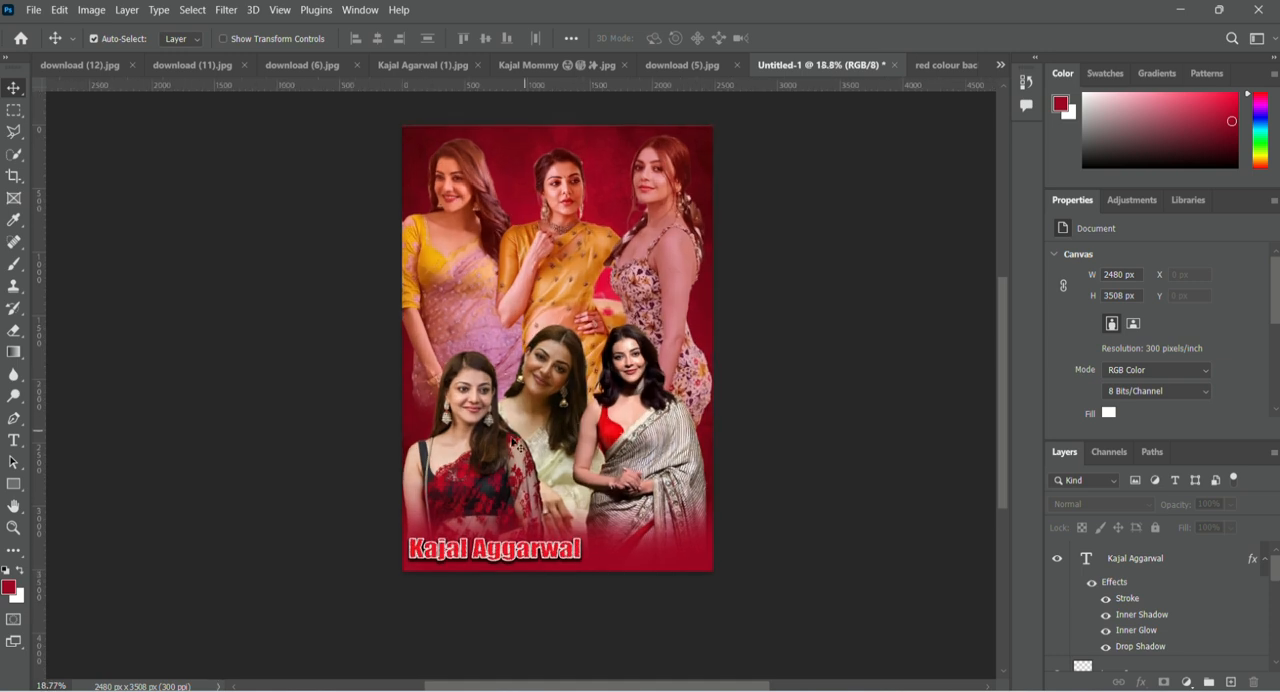
Add a Color Balance adjustment clipped to Layer 3, the woman in the black-and-red saree, shifting the midtones toward red at +57.
left_click(515, 443)
right_click(1169, 649)
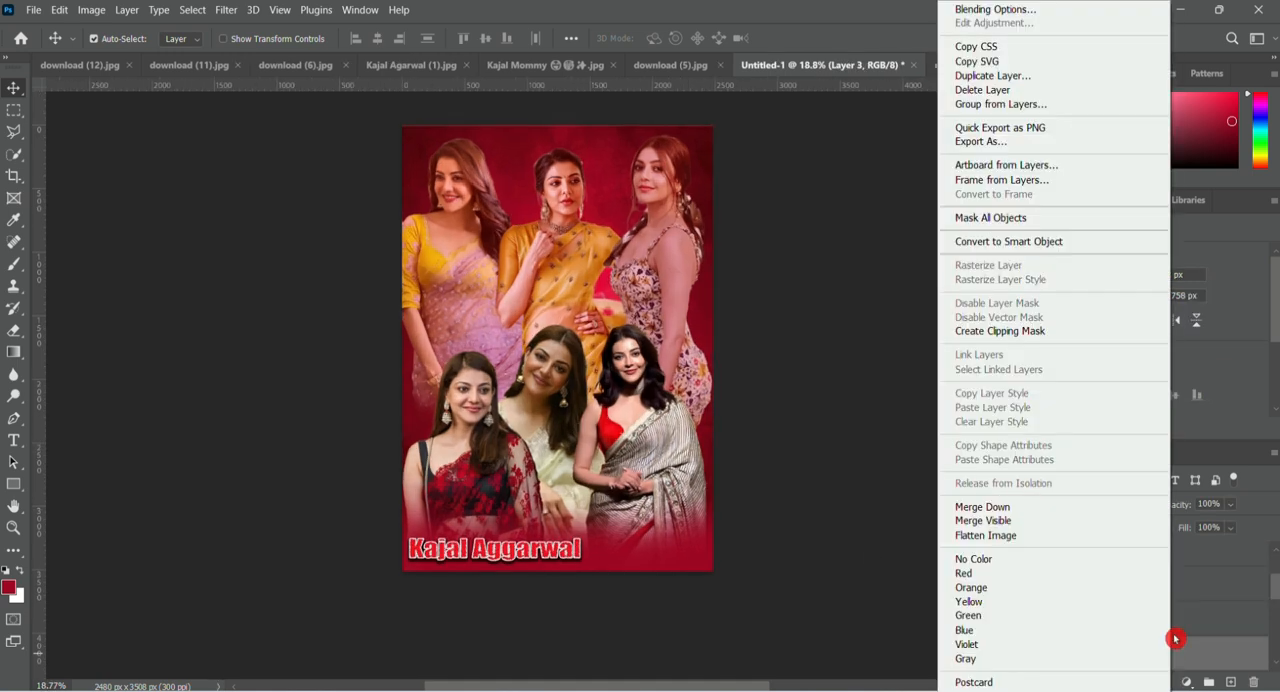
key("Escape")
left_click(1187, 681)
left_click(1172, 541)
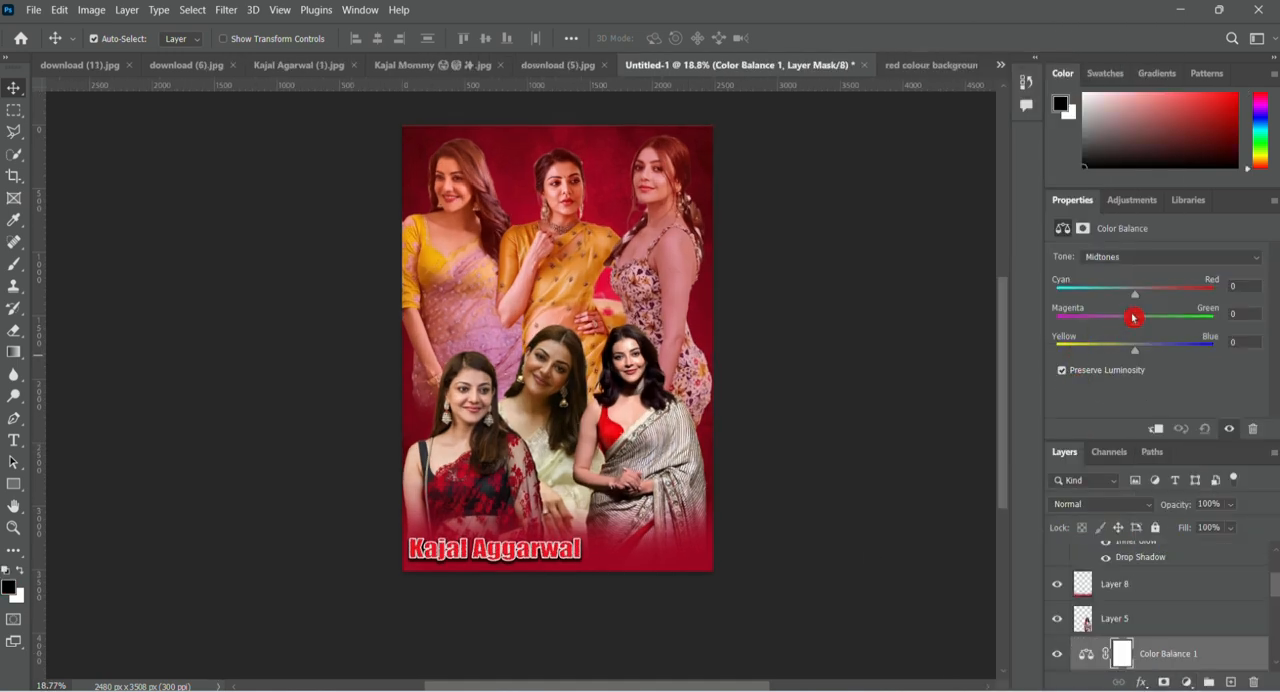
key("ctrl+alt+g")
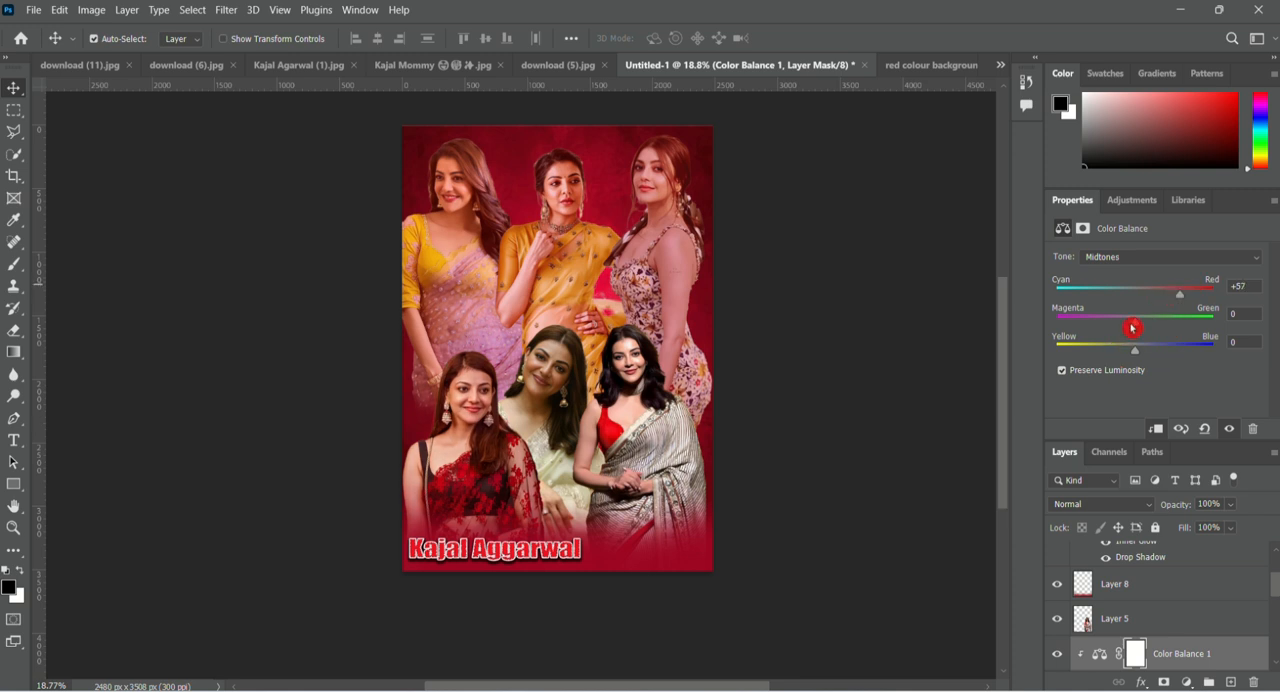
left_click_drag(1134, 322, 1136, 353)
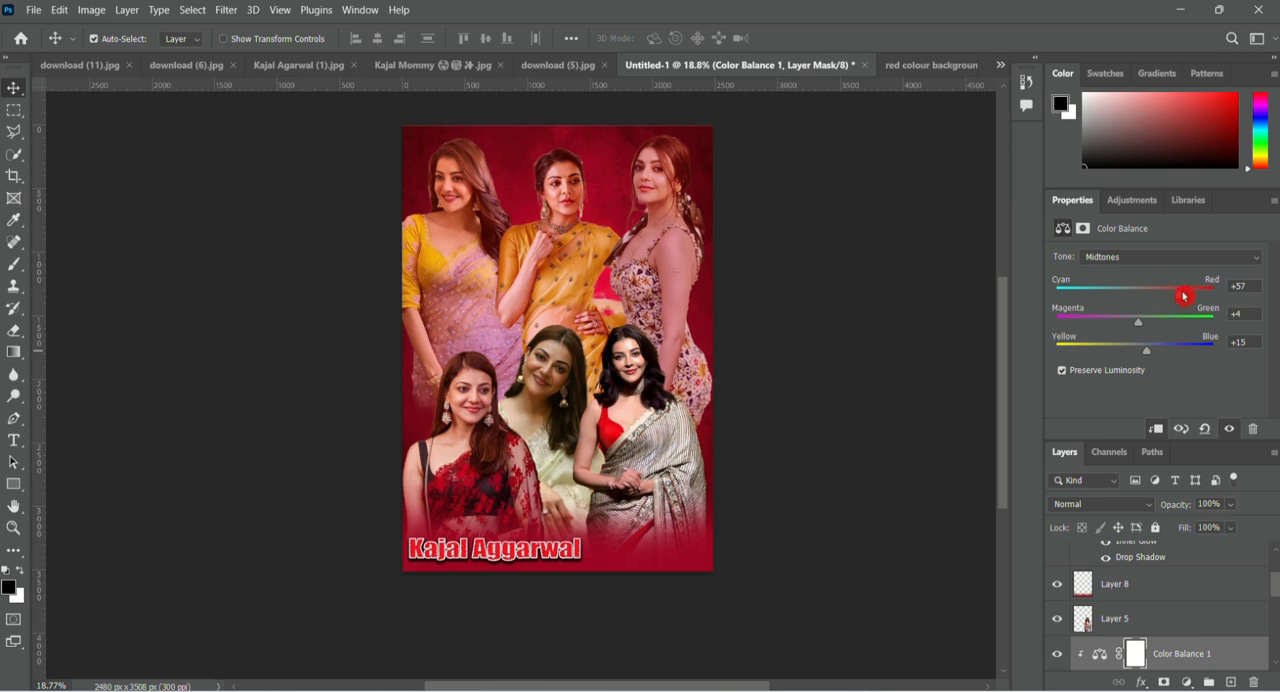
Clip a Color Balance adjustment to Layer 5, the woman in the striped saree, with midtones at red +62, magenta -2 and blue +28.
left_click(1155, 629)
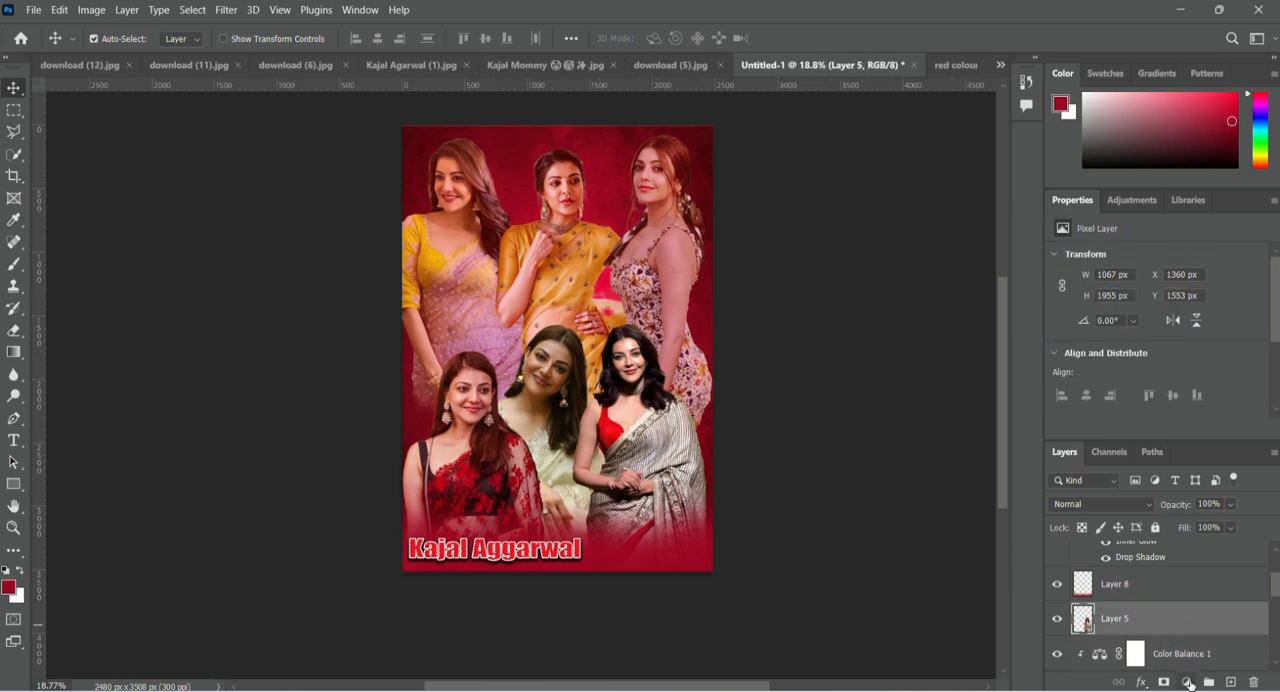
left_click(1189, 684)
left_click(1180, 533)
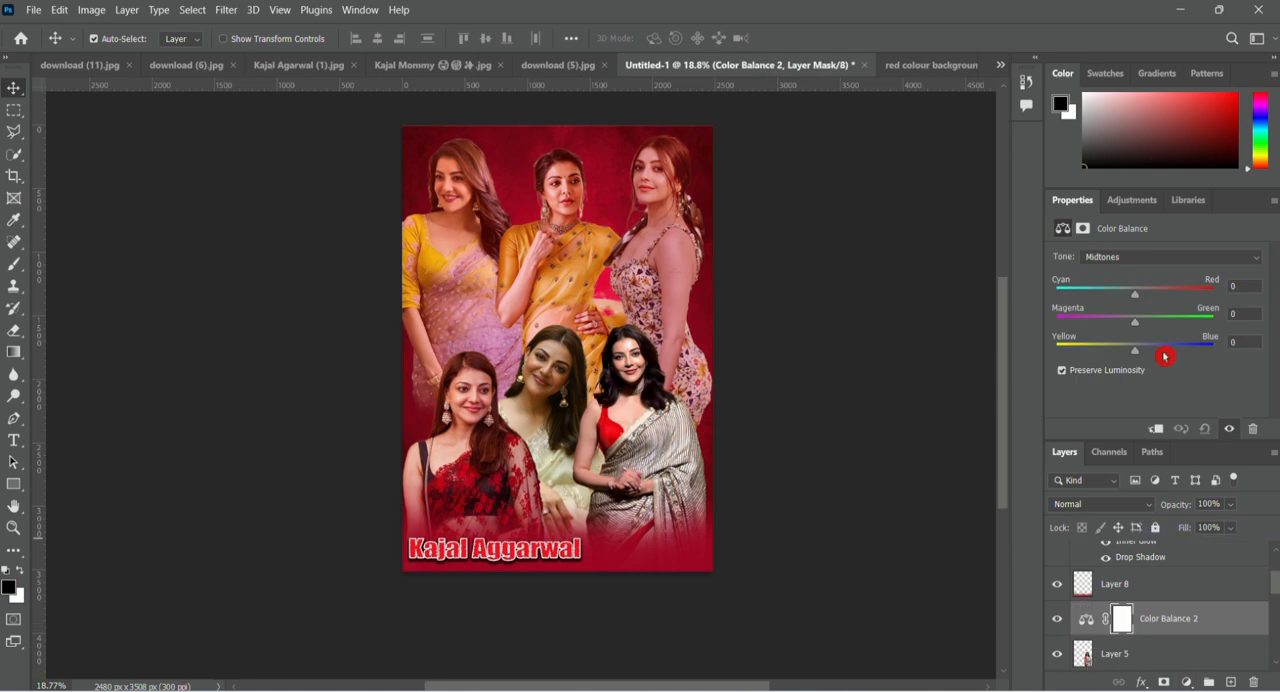
left_click(1155, 429)
left_click_drag(1134, 294, 1185, 312)
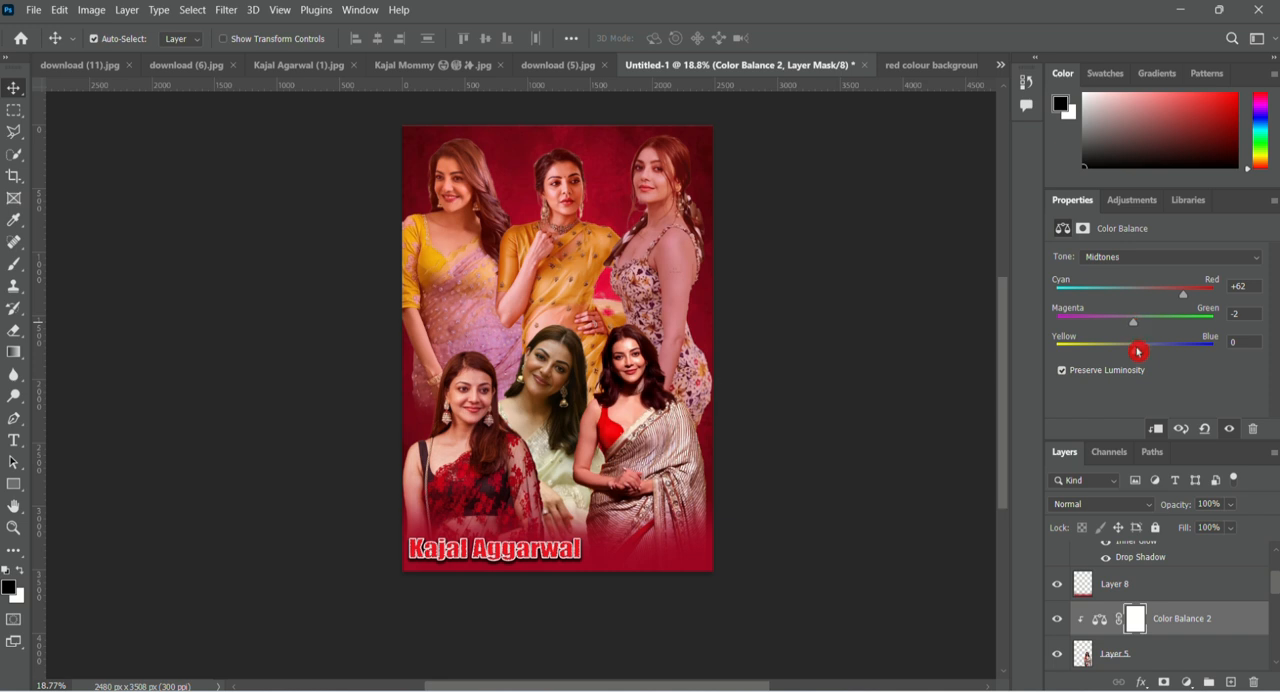
left_click_drag(1119, 357, 1158, 354)
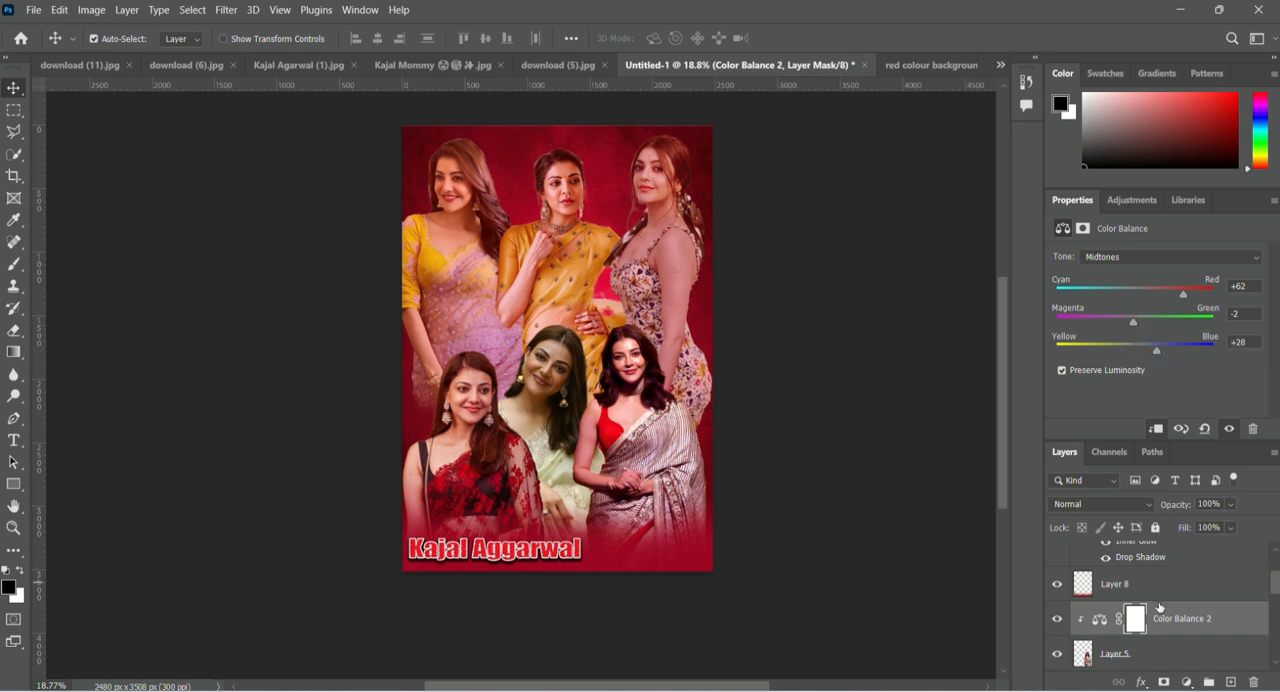
Clip a Color Balance adjustment to Layer 4, the middle woman of the lower row, with midtones at red +44, magenta -20 and blue +11.
scroll(1160, 607, "down", 5)
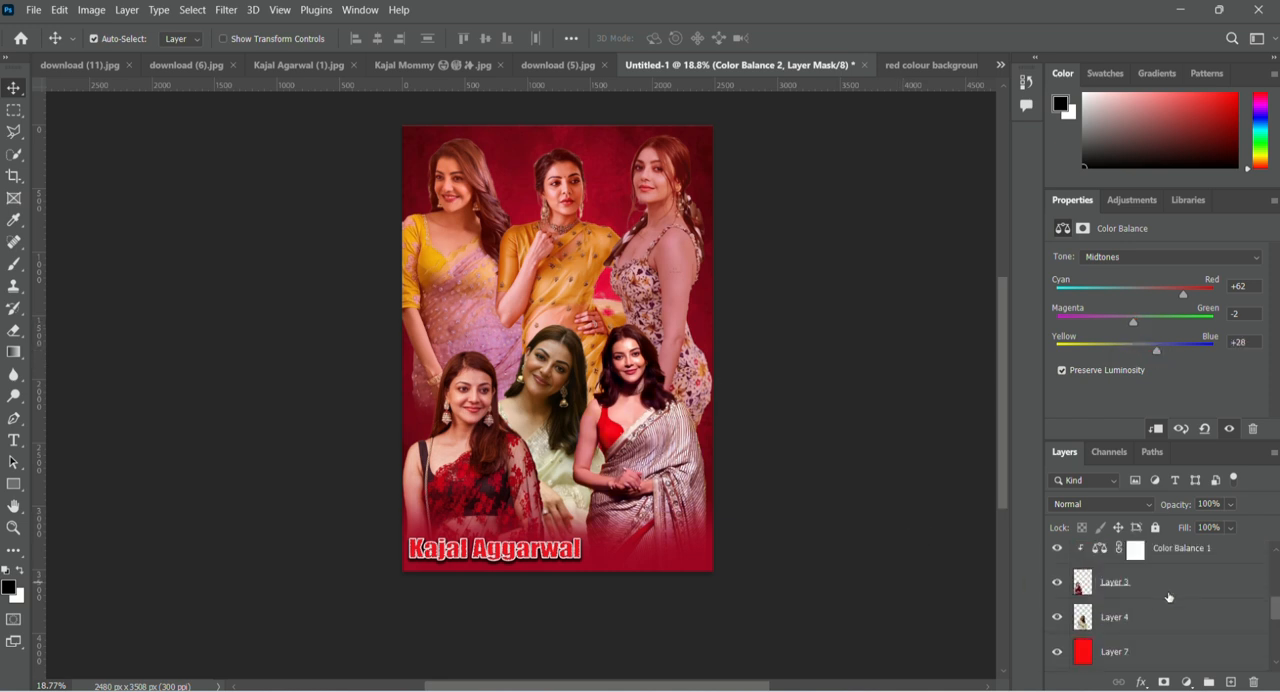
left_click(1165, 619)
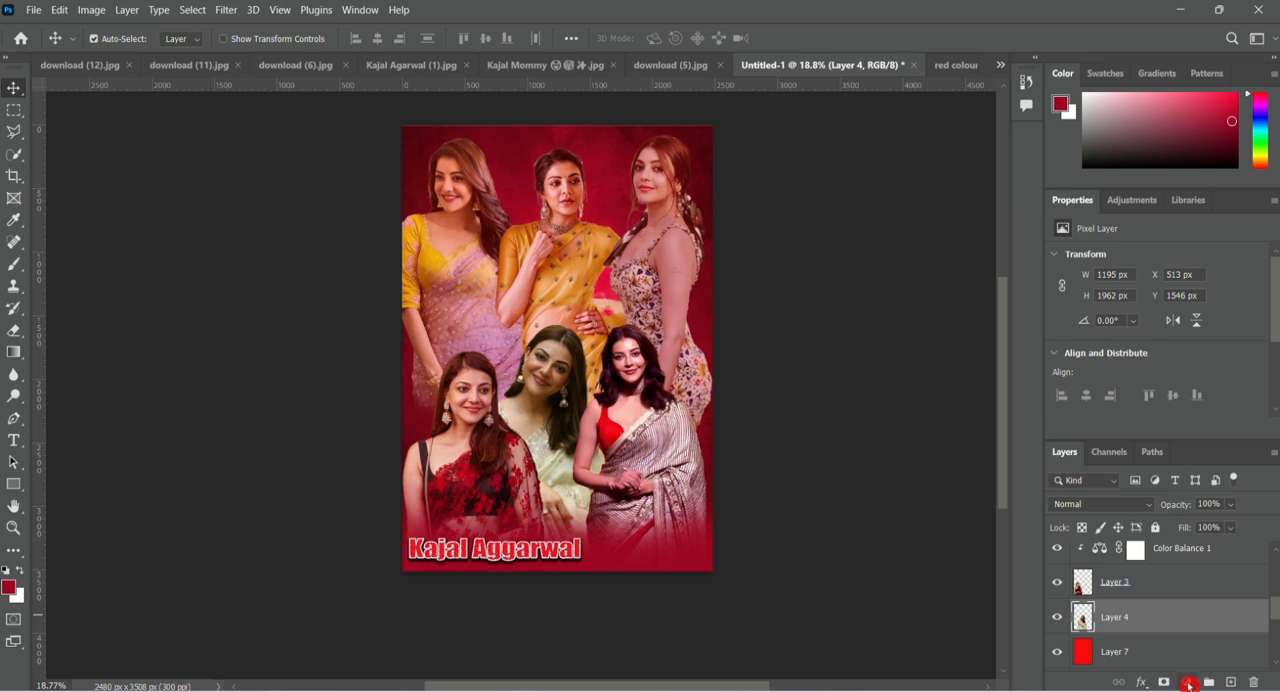
left_click(1188, 683)
left_click(1165, 530)
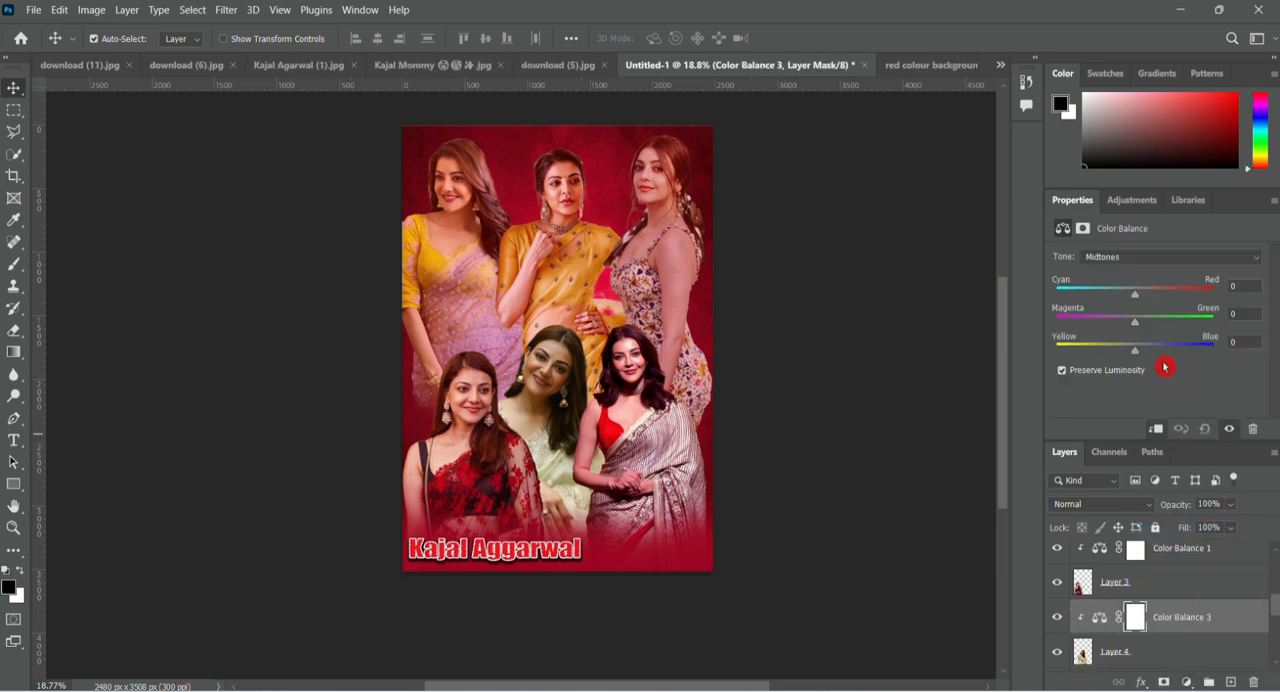
left_click(1155, 429)
left_click_drag(1134, 294, 1171, 303)
left_click(1155, 429)
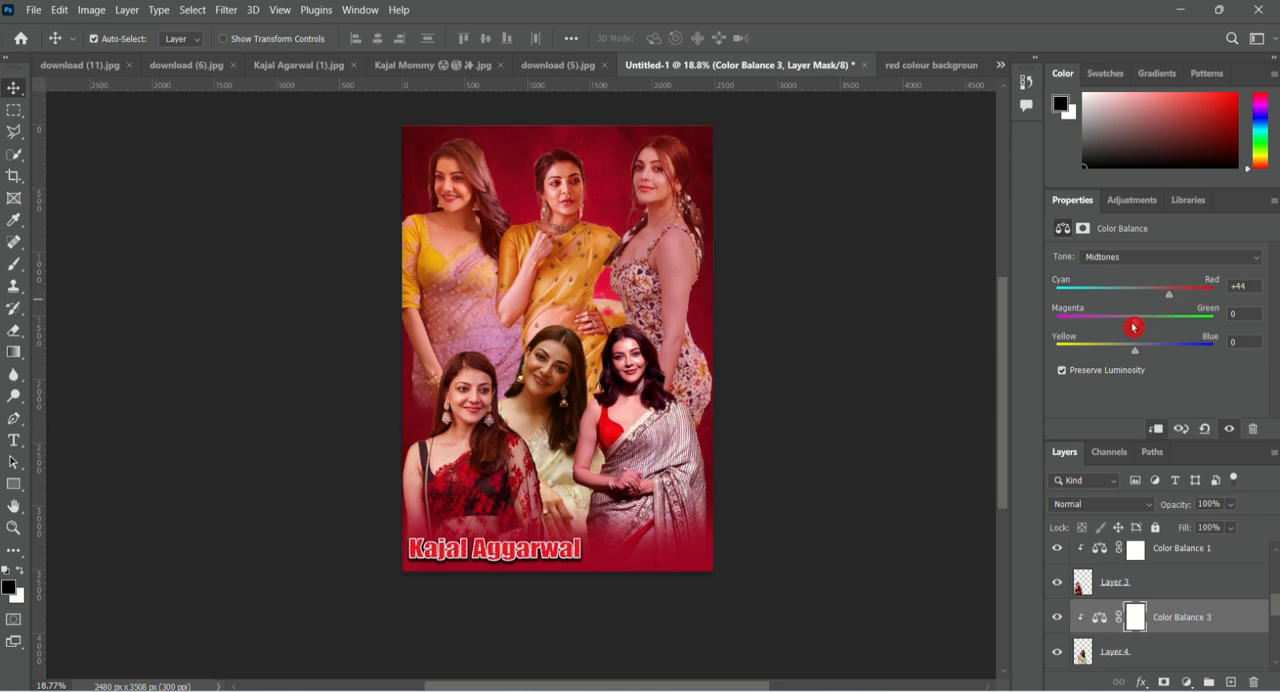
left_click_drag(1154, 349, 1145, 347)
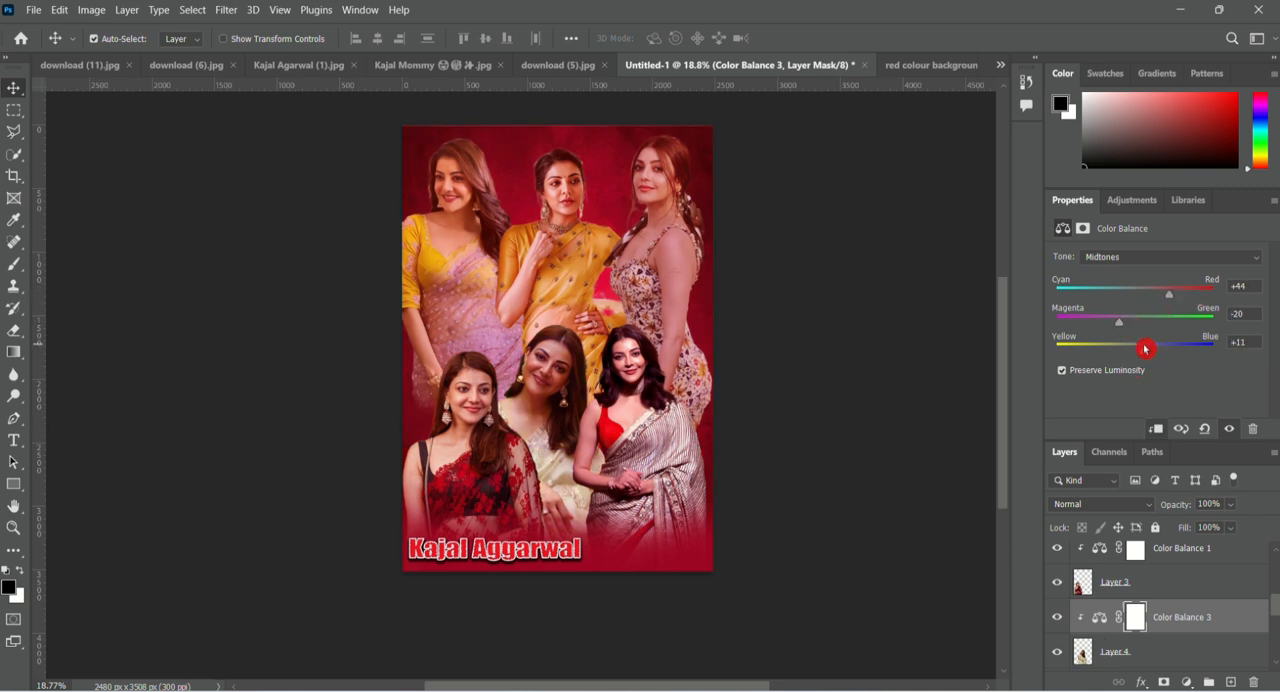
Clip a Color Balance adjustment to Layer 1, the woman in the floral dress, with midtones at red +16 and blue +11.
scroll(1143, 610, "down", 5)
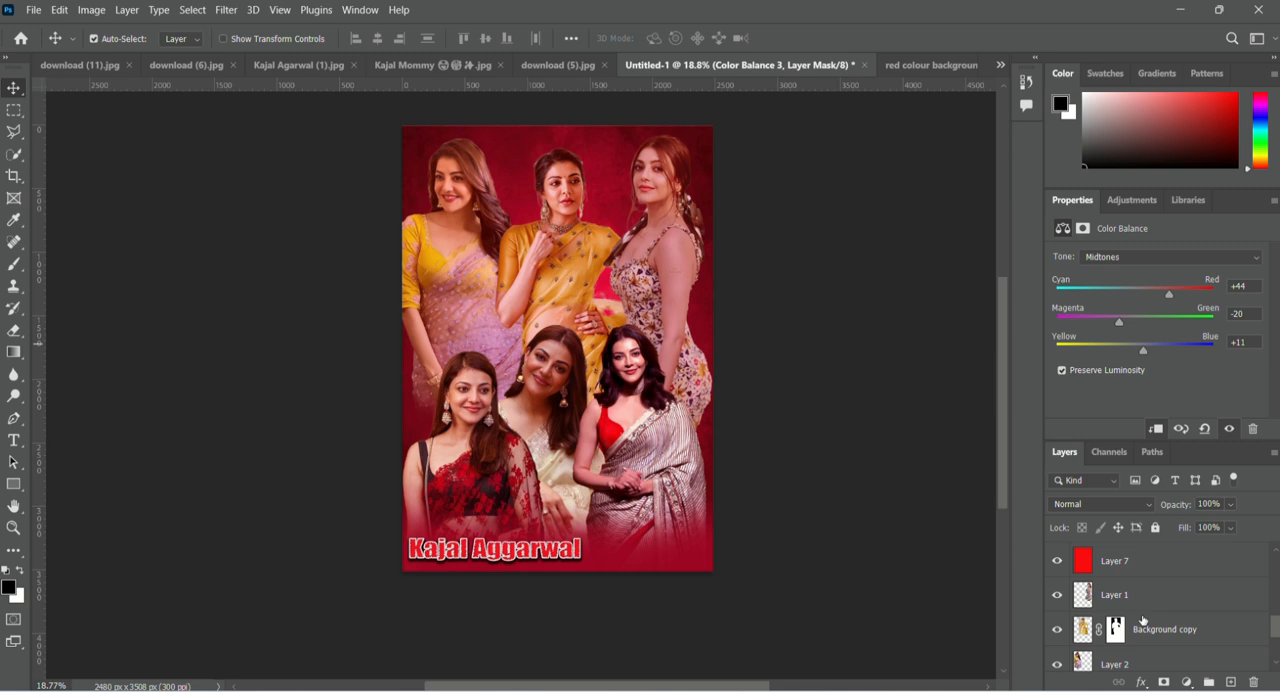
left_click(1155, 600)
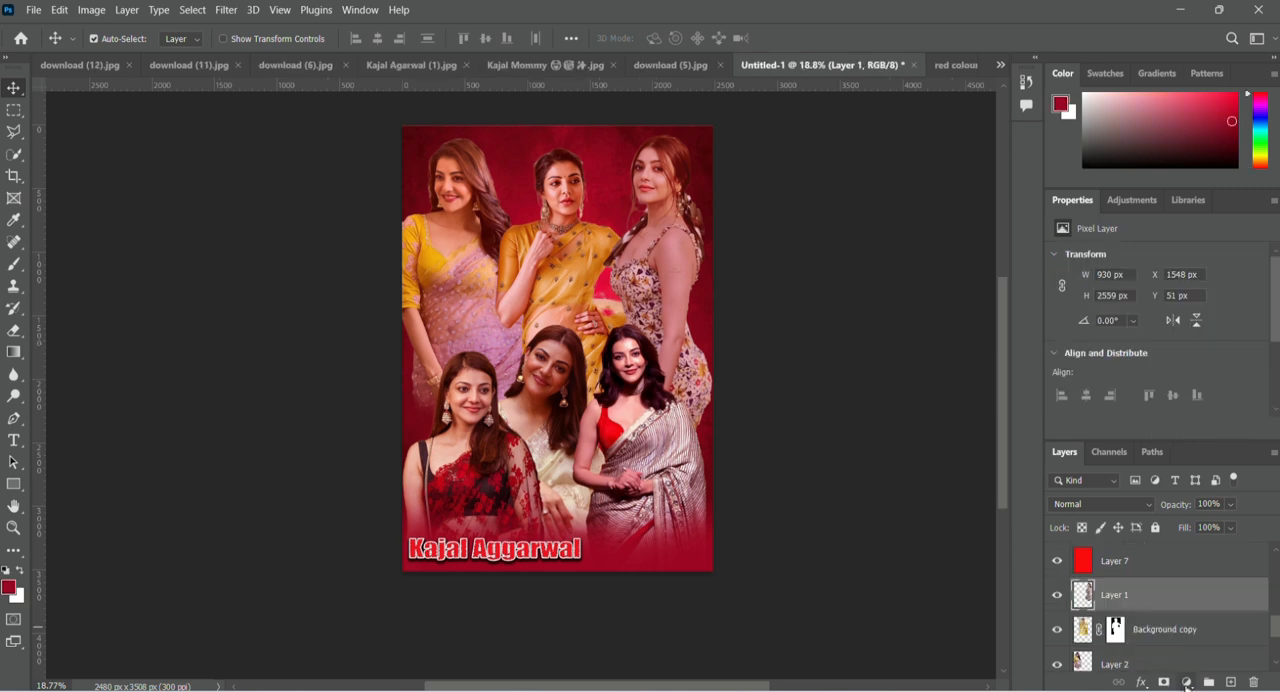
left_click(1186, 682)
left_click(1157, 550)
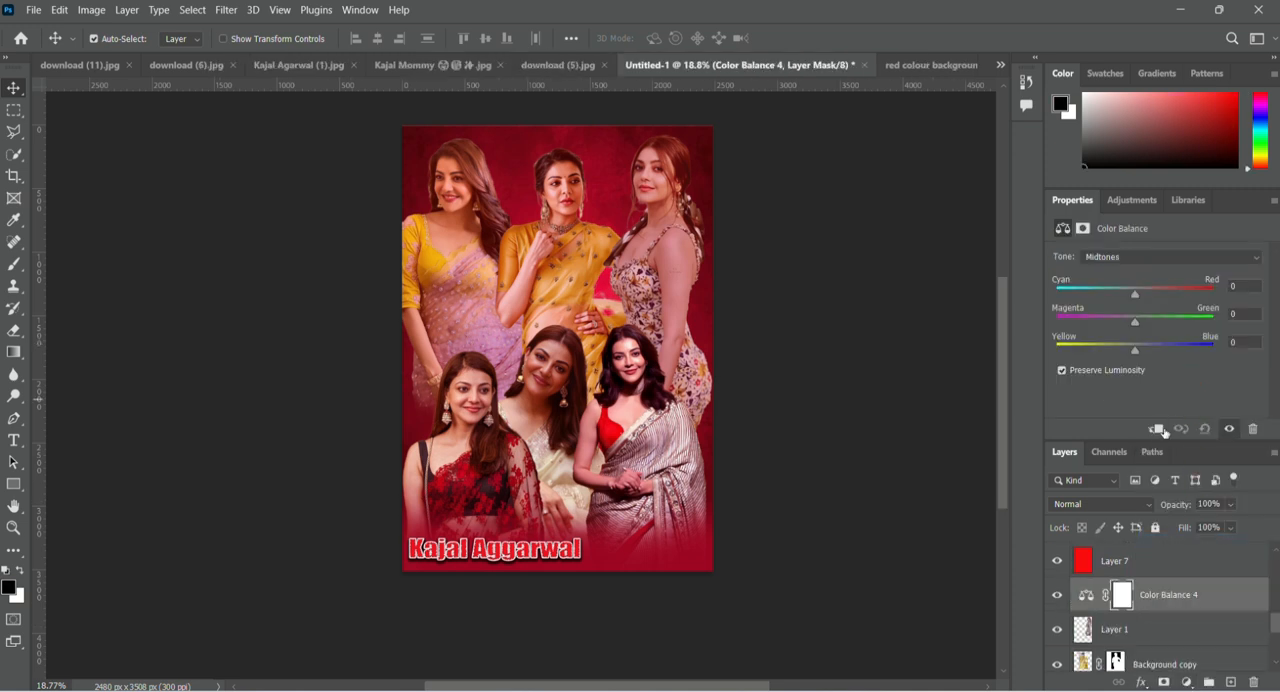
left_click(1156, 429)
left_click_drag(1134, 294, 1150, 371)
Clip a Color Balance adjustment to the Background copy layer, the woman in the yellow saree, with the midtones at red +28.
scroll(1162, 652, "down", 3)
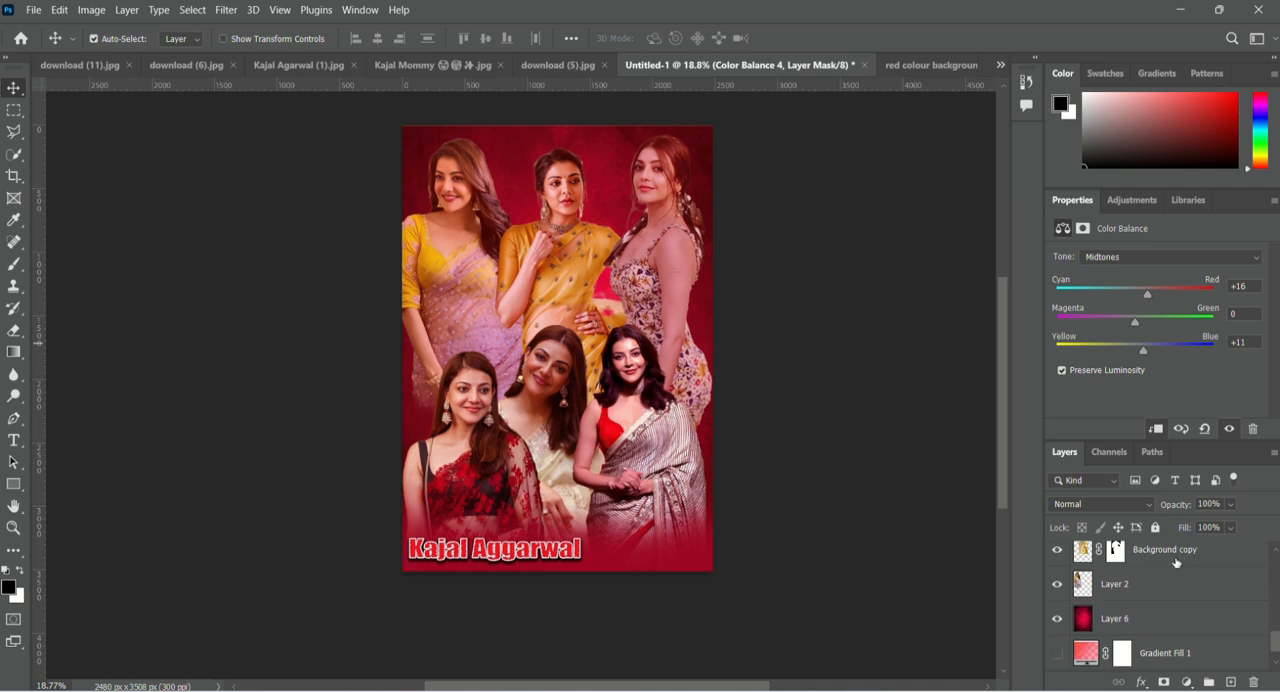
left_click(1177, 563)
left_click(1187, 682)
left_click(1182, 541)
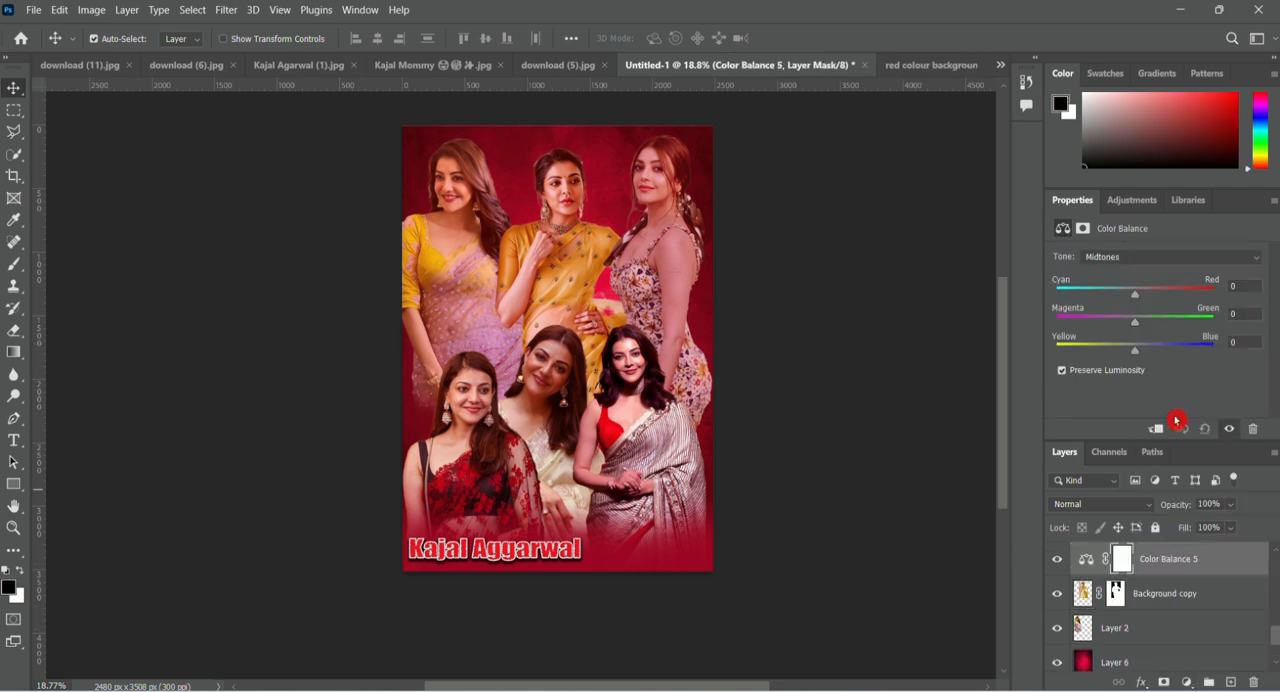
left_click_drag(1135, 290, 1170, 290)
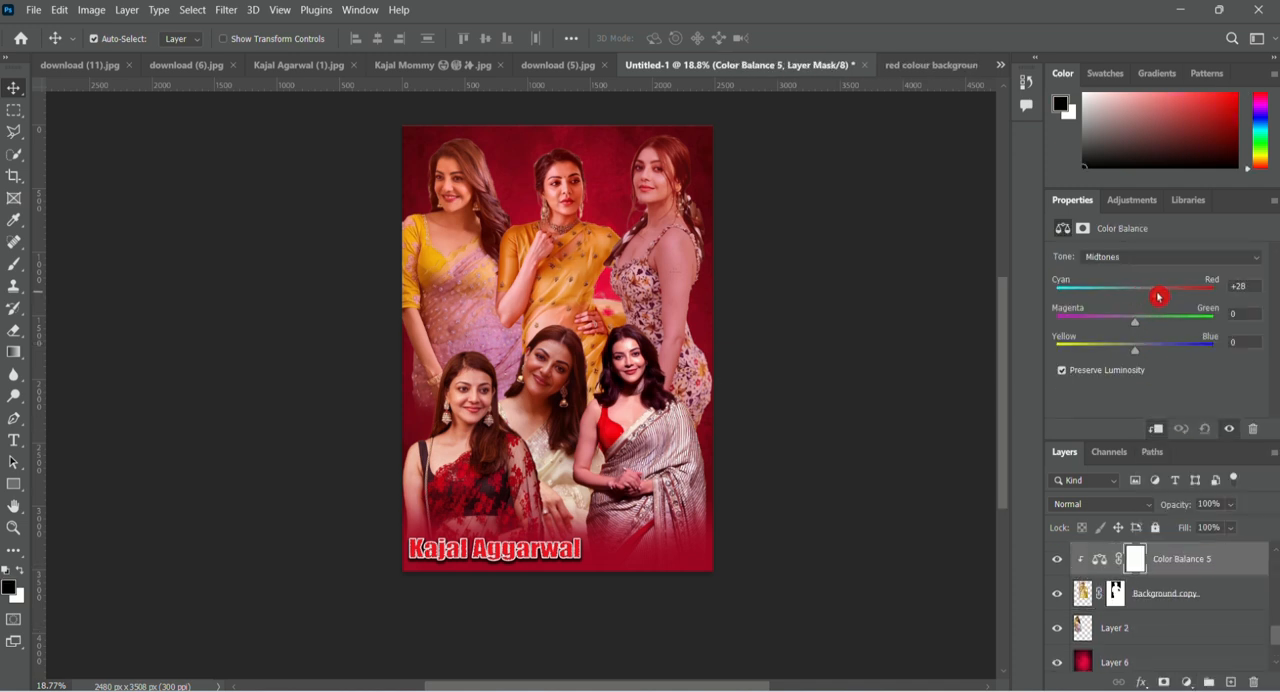
Clip a Color Balance adjustment to Layer 2, the woman with the yellow blouse, with midtones at red +47 and magenta -14.
left_click(1135, 628)
left_click(1163, 682)
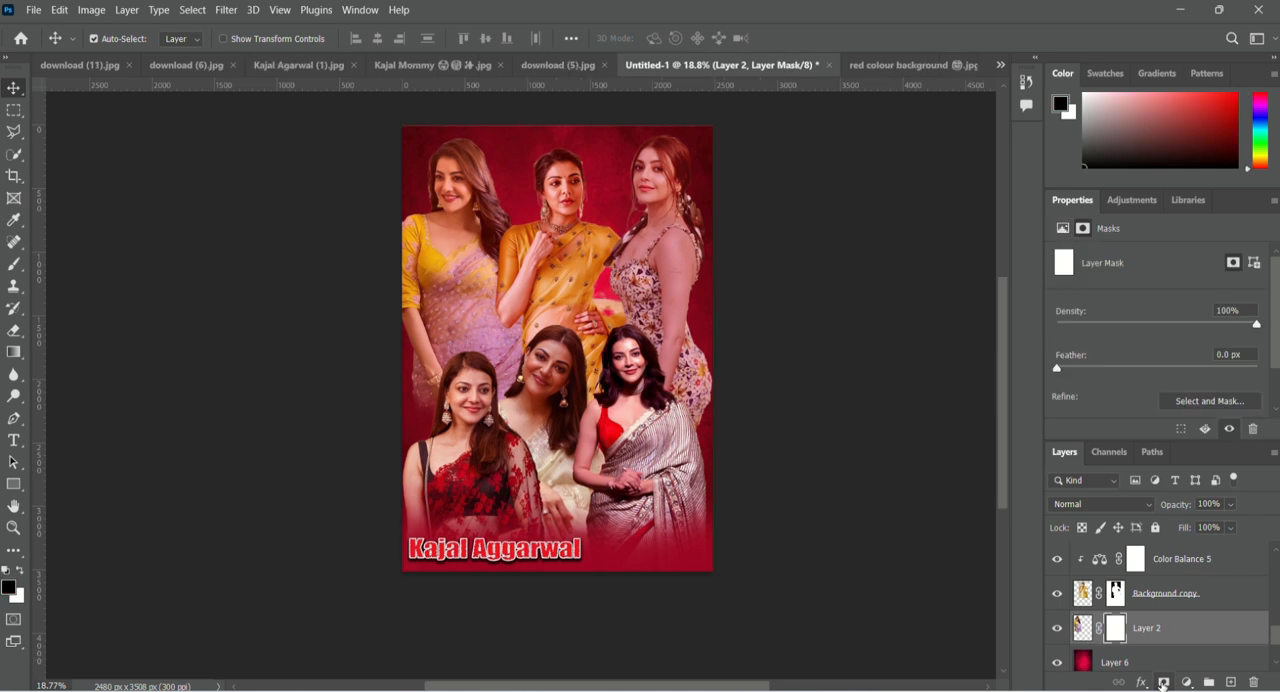
left_click(1186, 682)
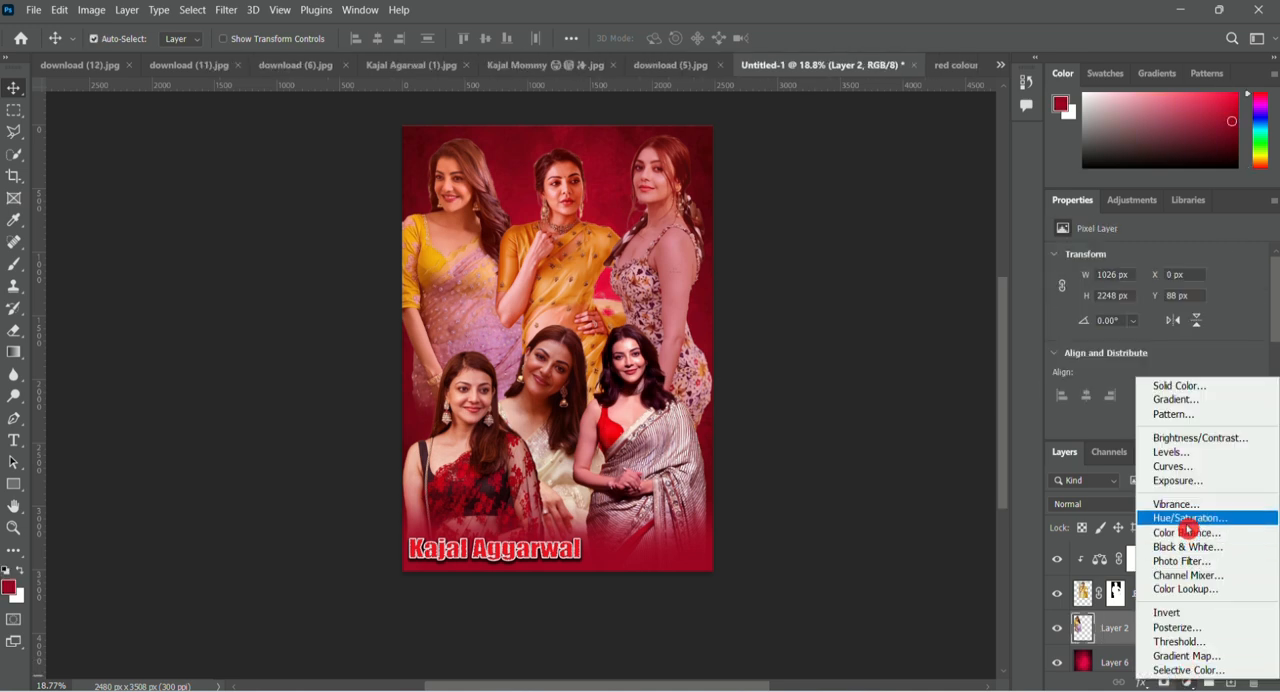
left_click(1185, 529)
left_click(1155, 430)
left_click_drag(1135, 294, 1136, 324)
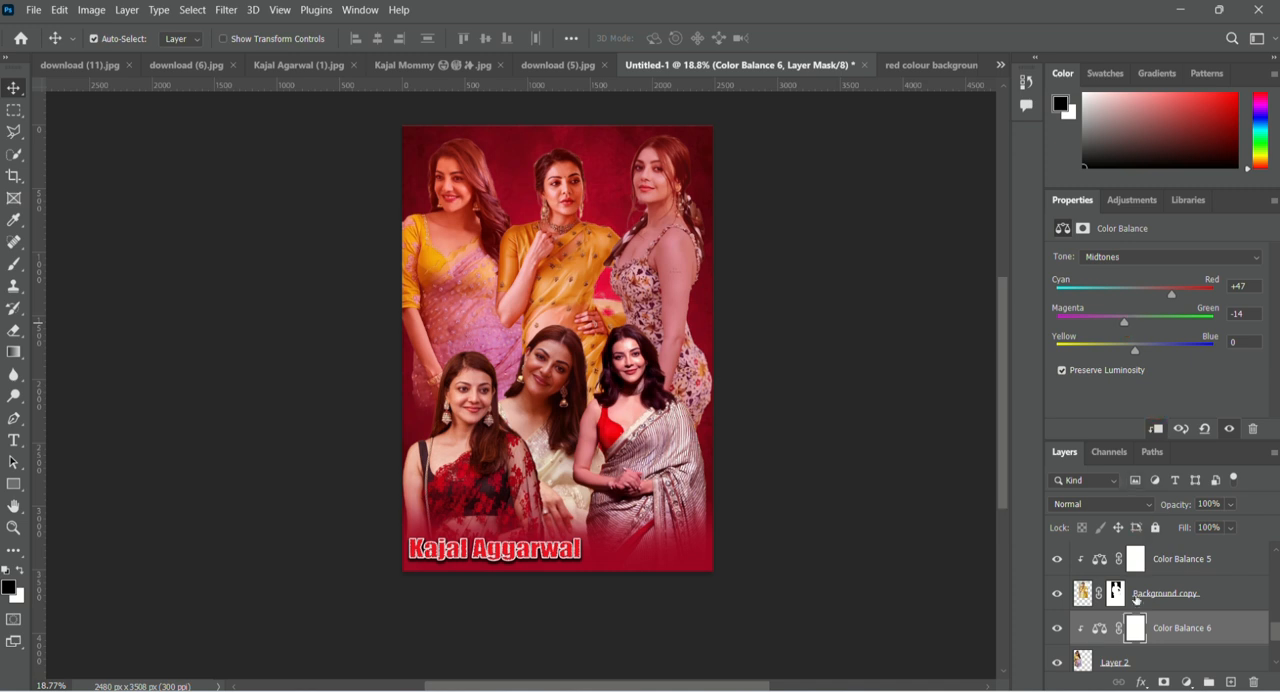
Set the fill of the red overlay on Layer 7 to 21% and deselect the layer.
scroll(1140, 603, "up", 3)
scroll(1110, 612, "down", 3)
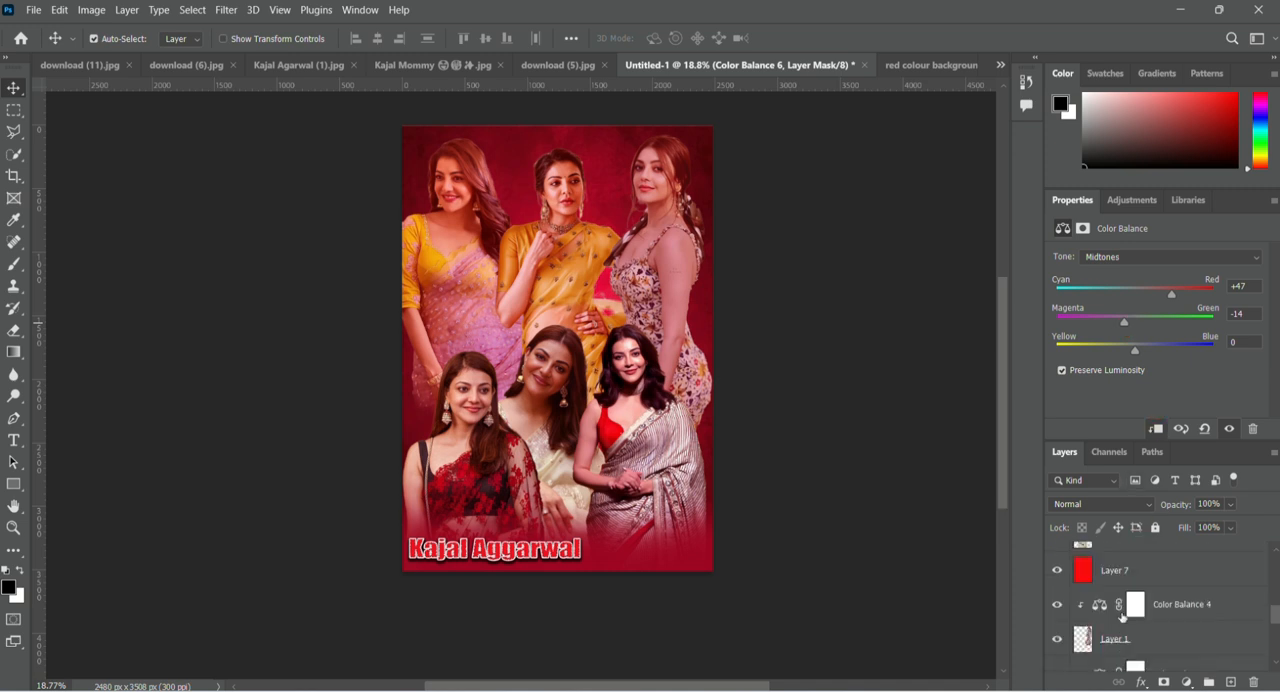
left_click(1180, 572)
left_click_drag(1234, 530, 1209, 551)
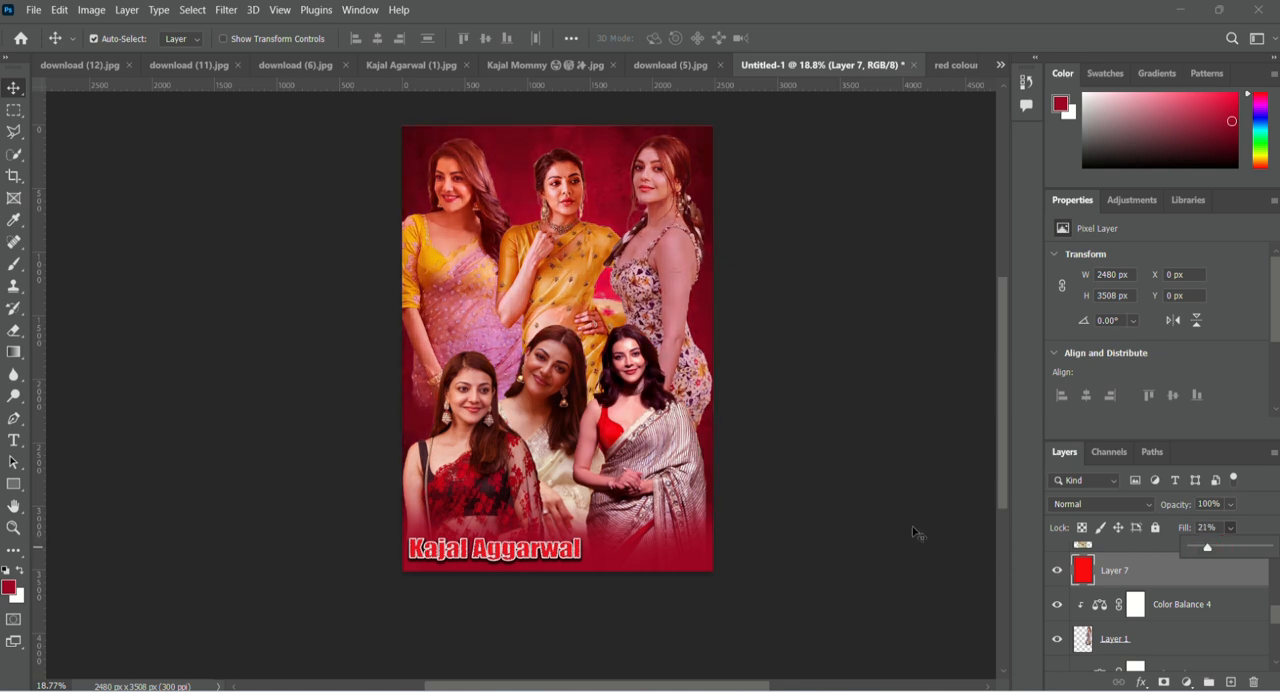
left_click(842, 515)
scroll(557, 375, "down", 2)
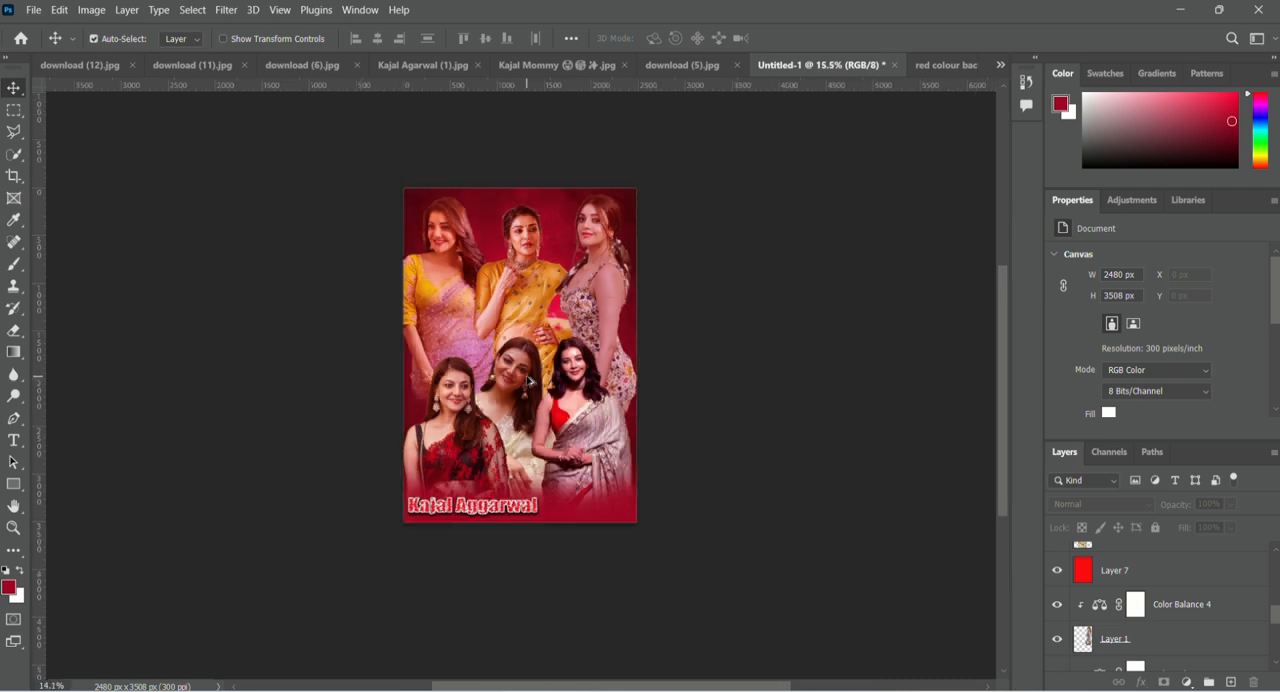
scroll(524, 358, "up", 1)
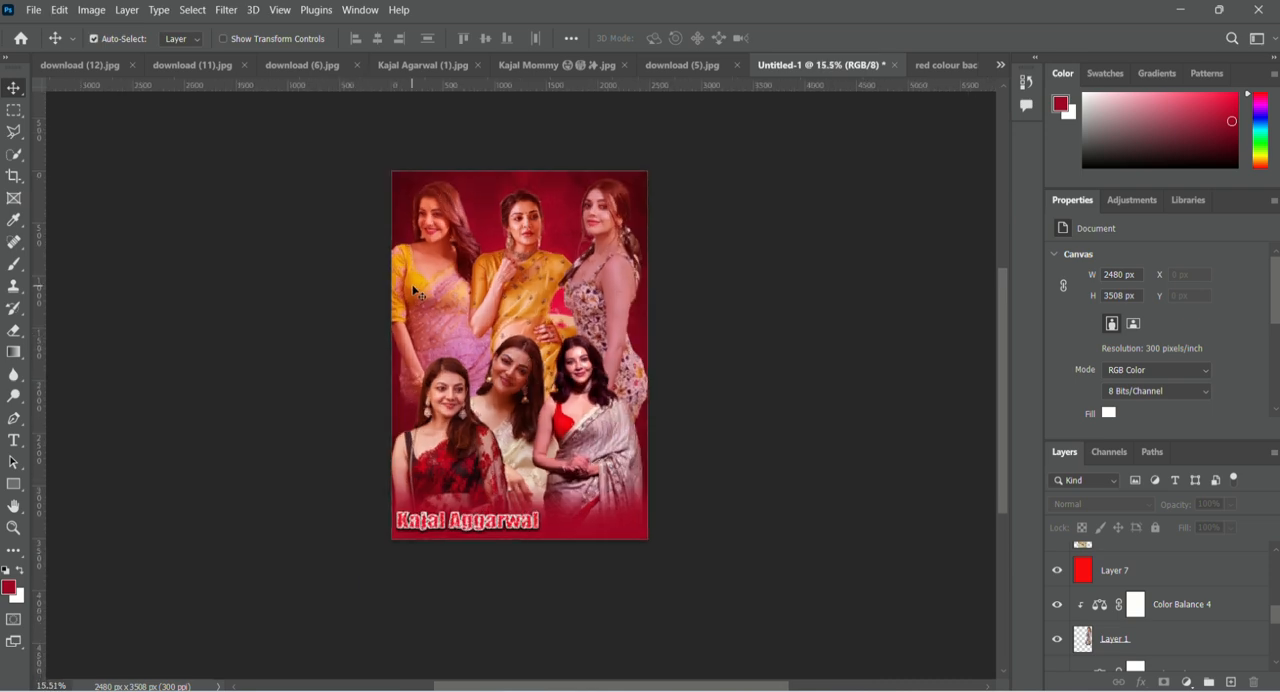
scroll(413, 290, "up", 4)
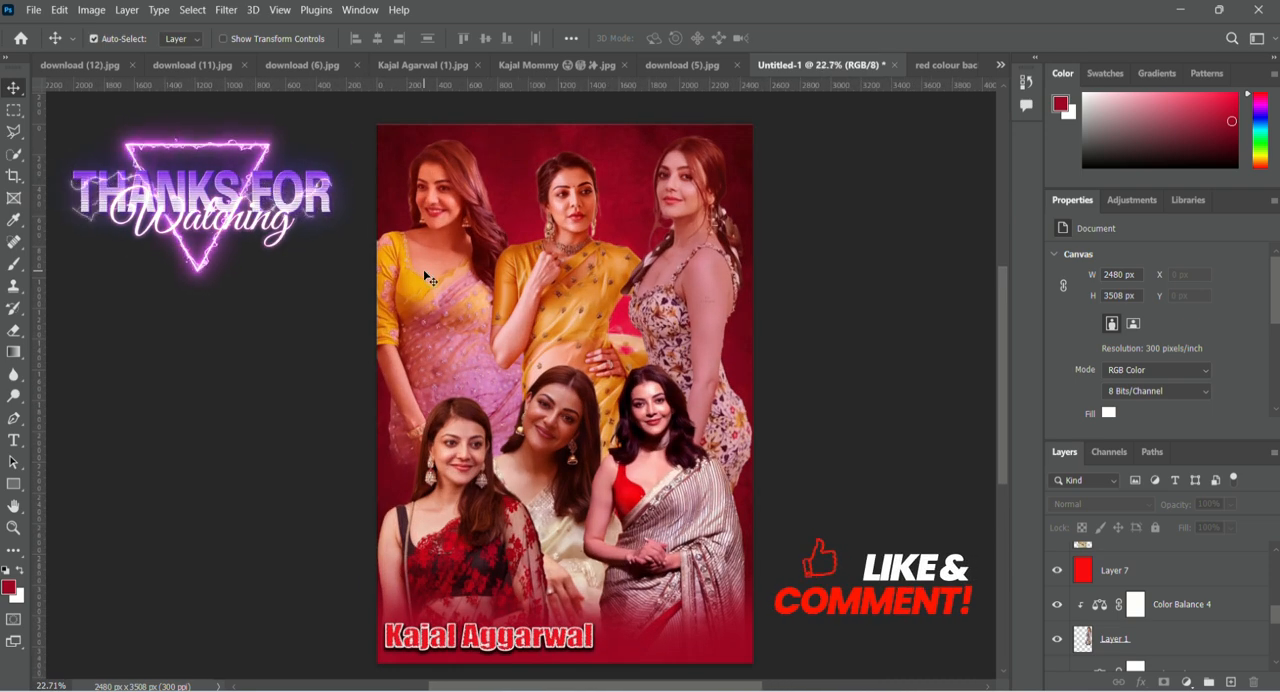